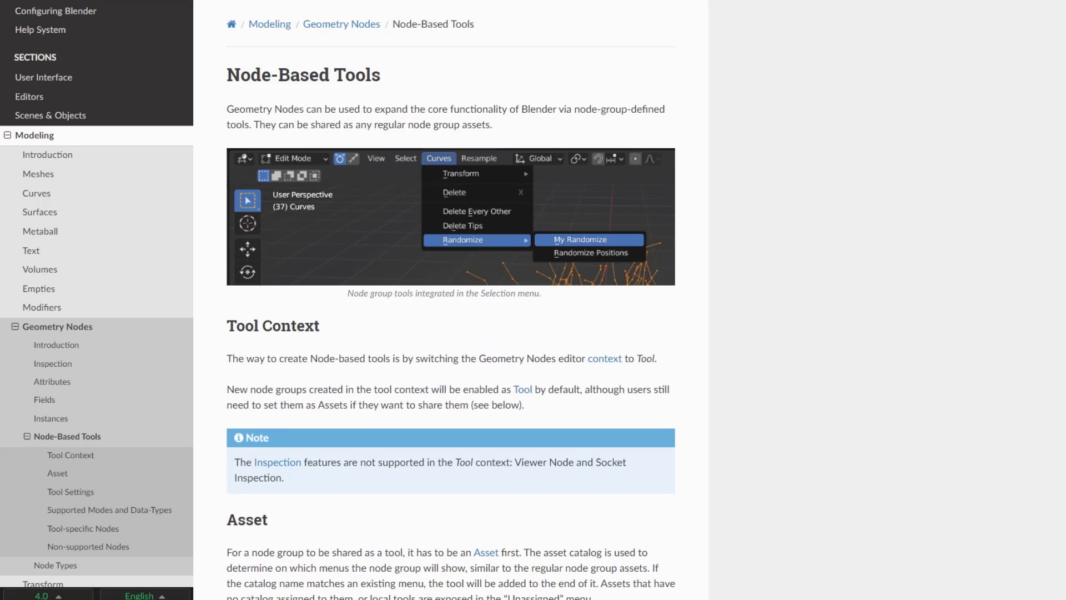
Look over the Node-Based Tools manual page, including its sections on supported modes, tool-specific nodes and non-supported nodes
scroll(504, 309, "down", 10)
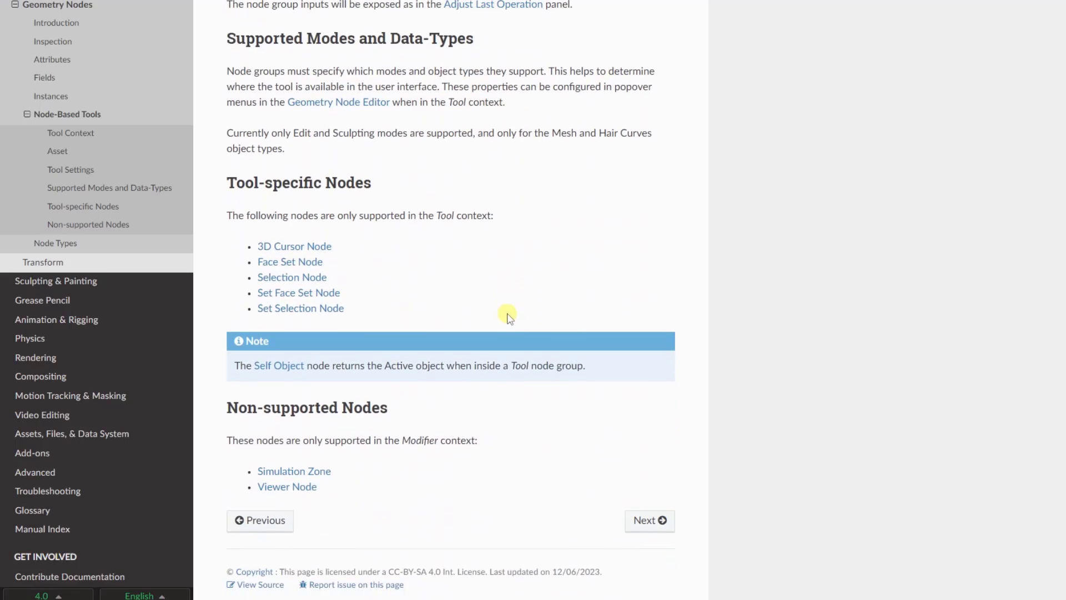
scroll(507, 314, "up", 8)
scroll(394, 144, "up", 4)
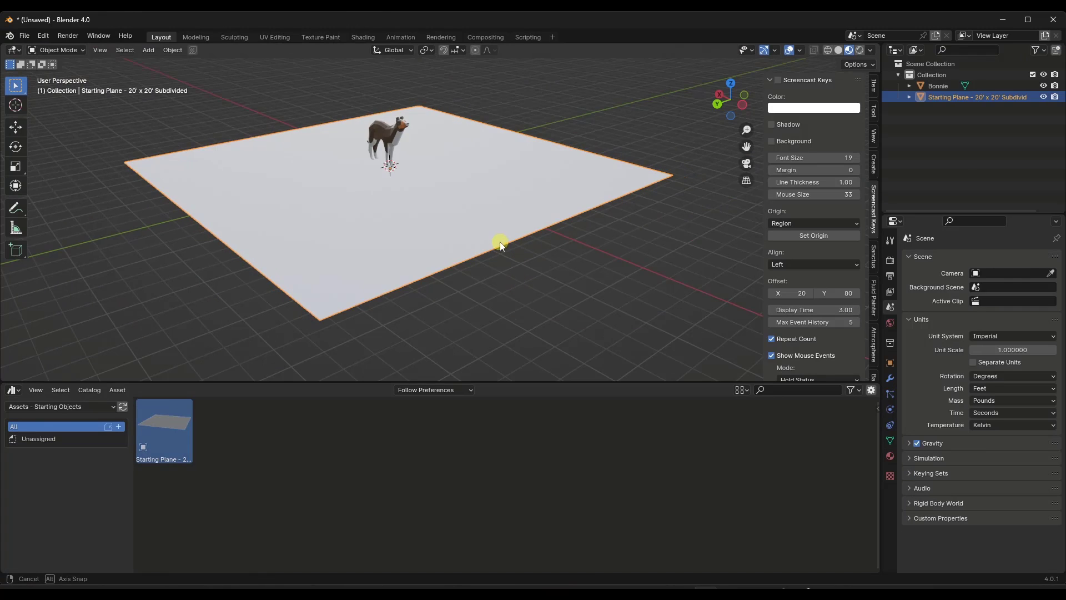
Change the asset browser area into a Geometry Node Editor
mouse_move(500, 241)
middle_mouse_down()
mouse_move(491, 231)
mouse_move(493, 248)
middle_mouse_up()
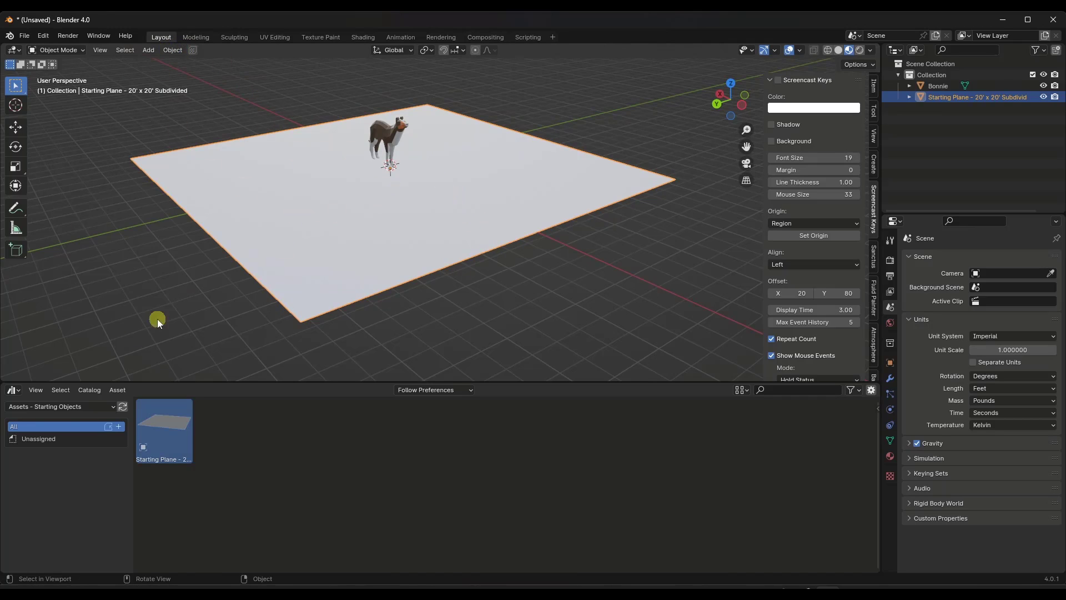
left_click(12, 390)
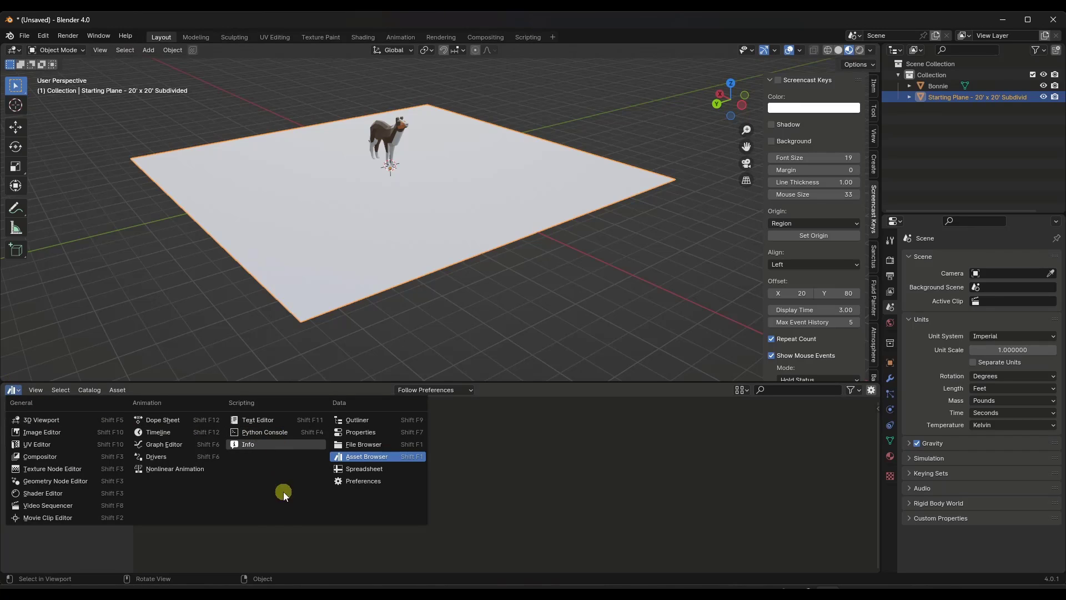
left_click(67, 481)
middle_click_drag(415, 224, 420, 191)
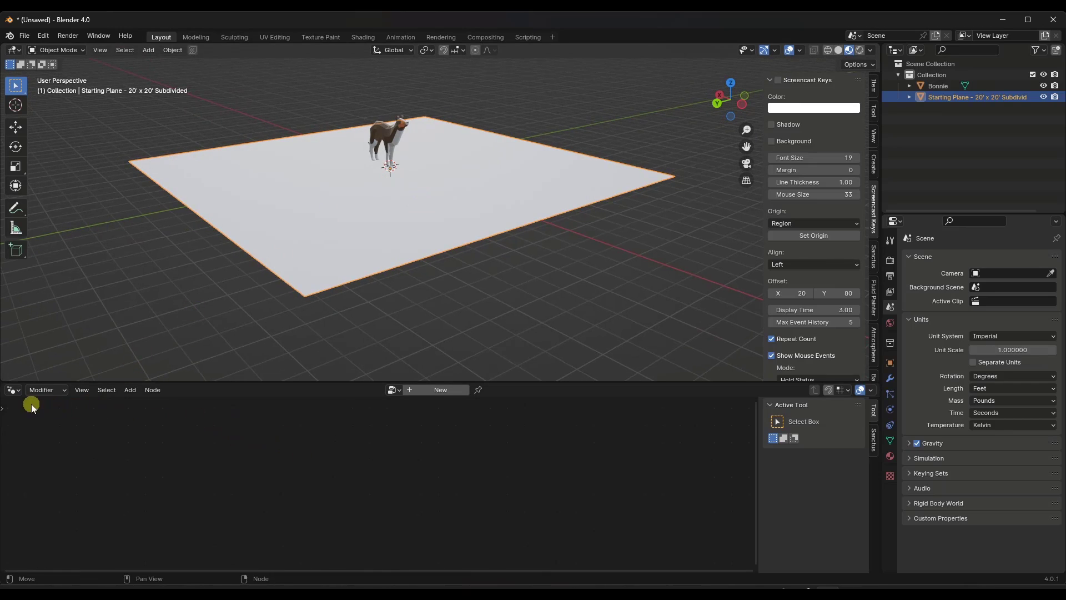
left_click(13, 392)
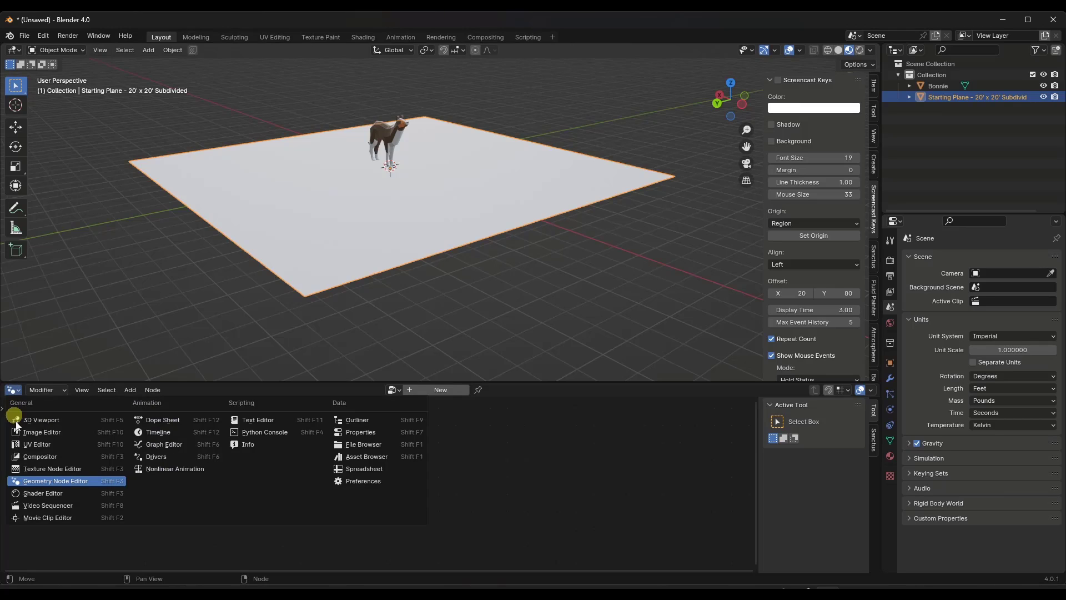
left_click(52, 481)
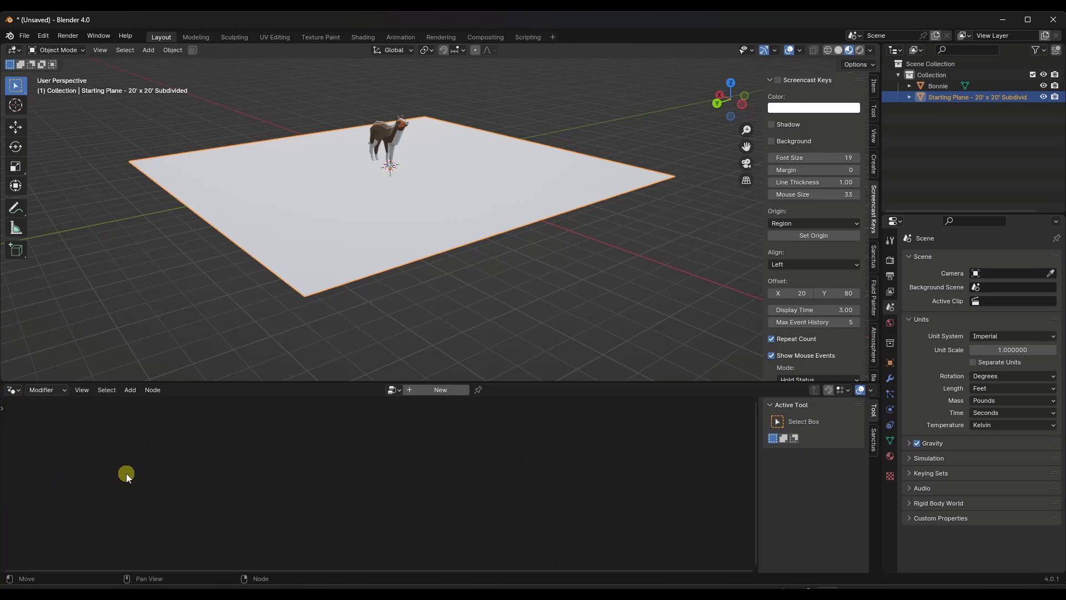
Show the starting plane's modifier properties and switch the geometry nodes type from Modifier to Tool
left_click(55, 389)
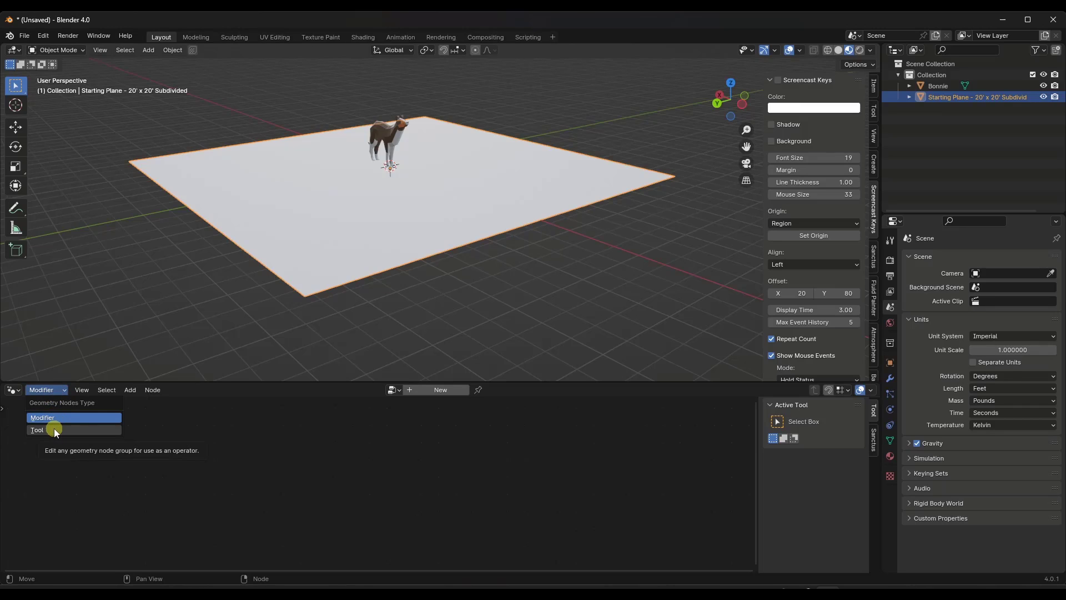
left_click(55, 416)
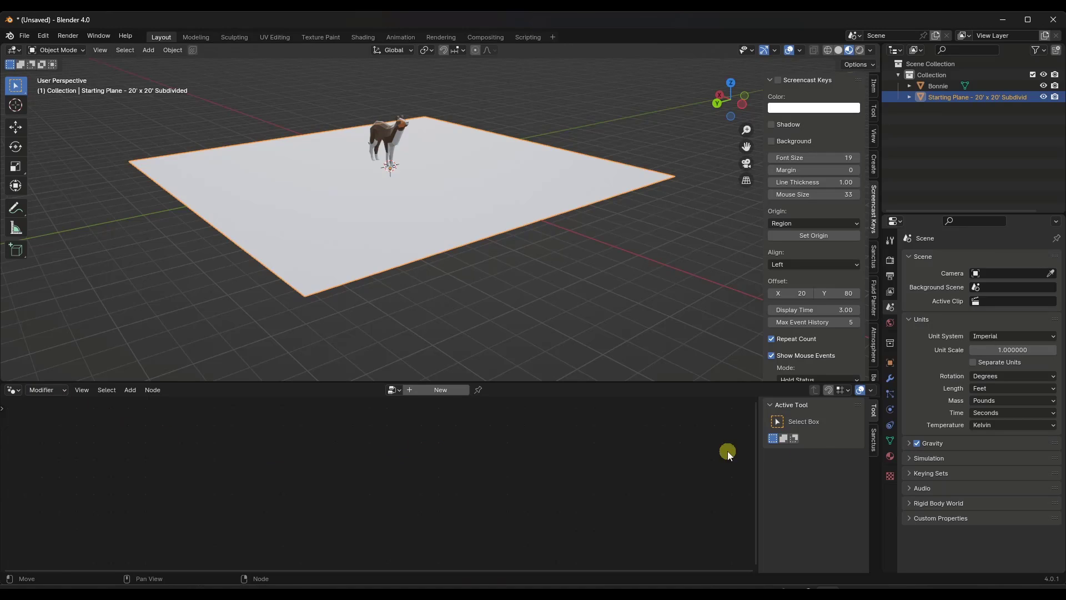
left_click(891, 379)
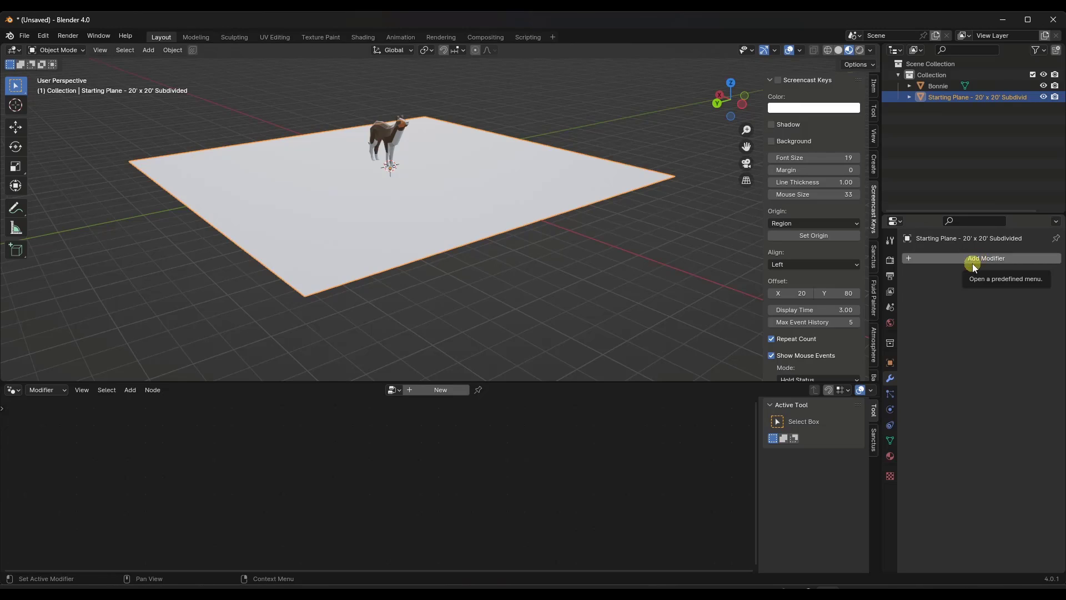
left_click(48, 392)
left_click(50, 428)
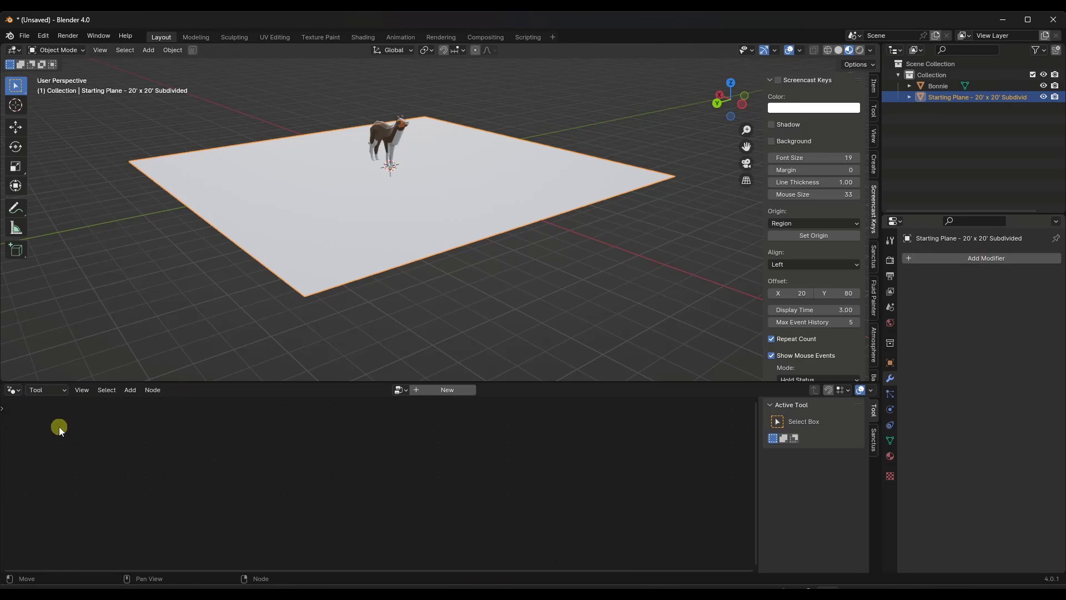
middle_click_drag(401, 232, 444, 193)
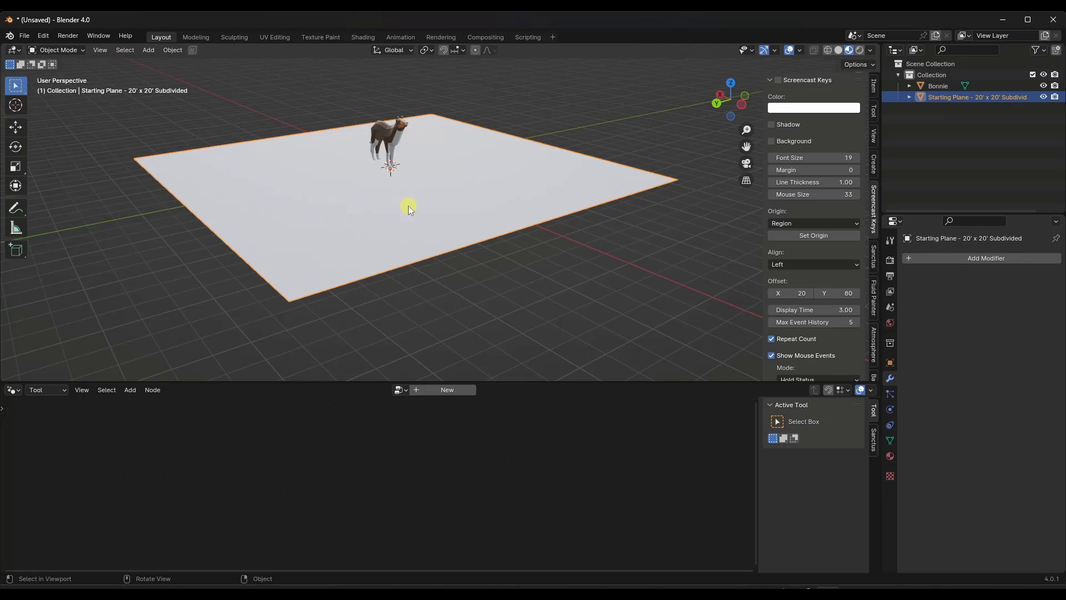
left_click(54, 389)
left_click(51, 431)
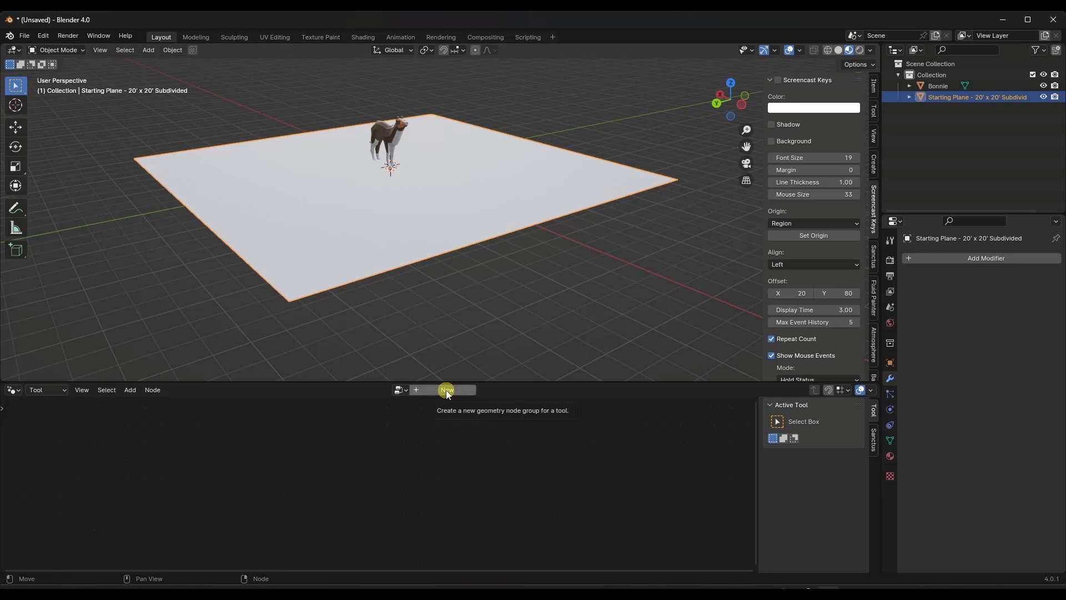
Create a new tool node group and spread its Group Input and Group Output nodes apart
left_click(447, 389)
scroll(372, 471, "up", 4)
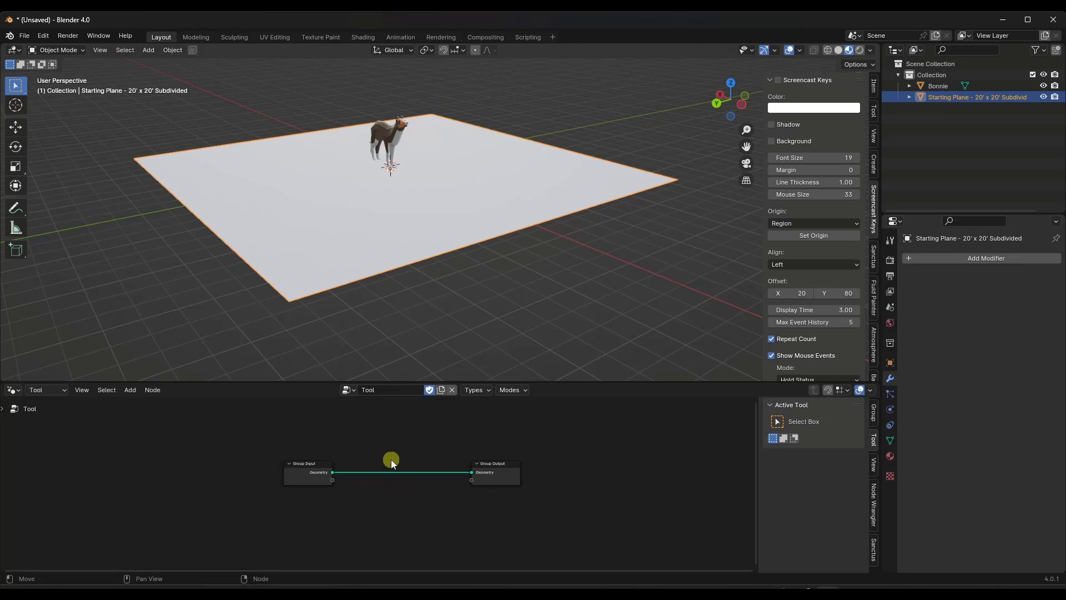
left_click_drag(309, 476, 155, 469)
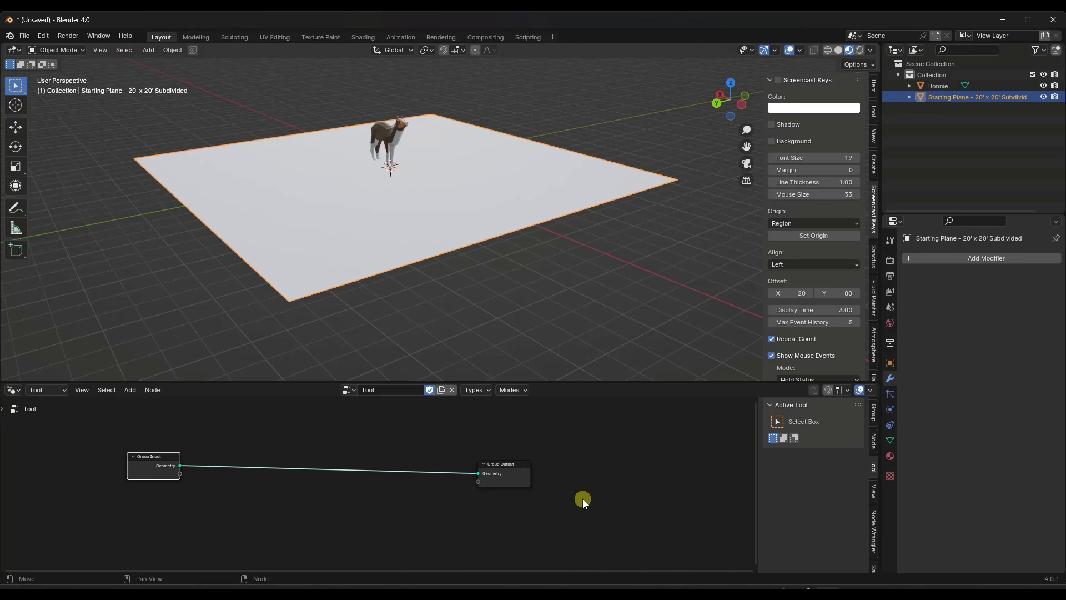
left_click_drag(512, 482, 552, 494)
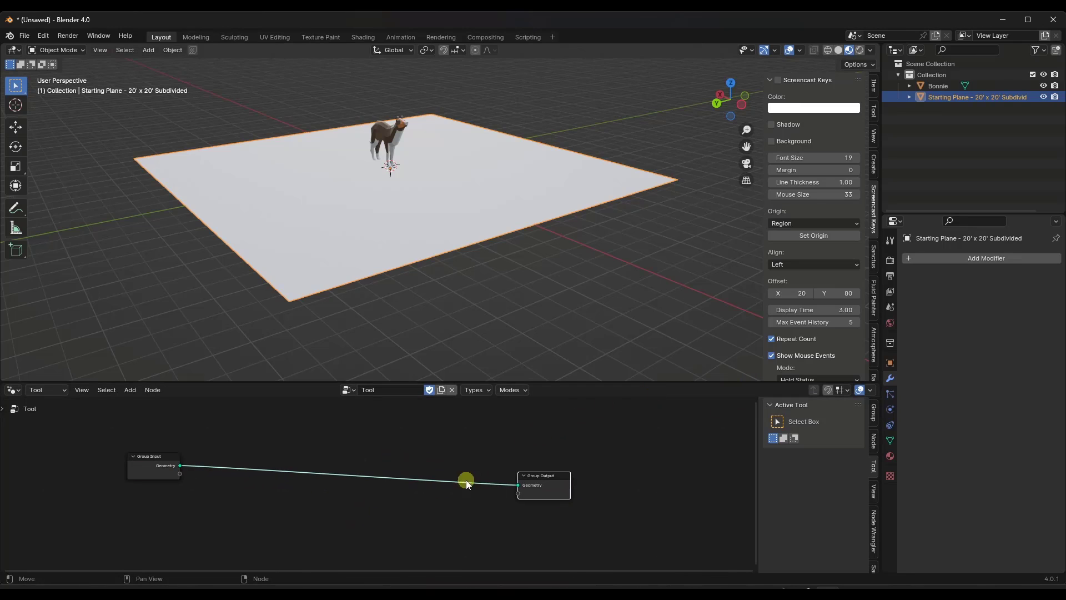
scroll(311, 523, "up", 1)
scroll(315, 507, "down", 1)
scroll(258, 509, "up", 1)
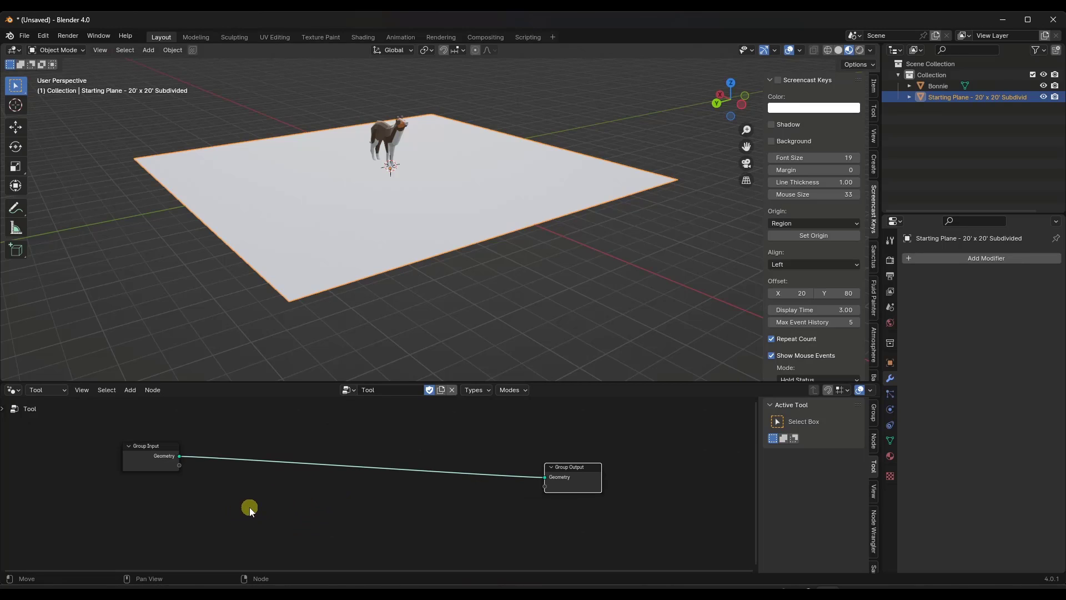
Check which object types and modes the tool node group supports
left_click(504, 391)
left_click(488, 391)
left_click(512, 392)
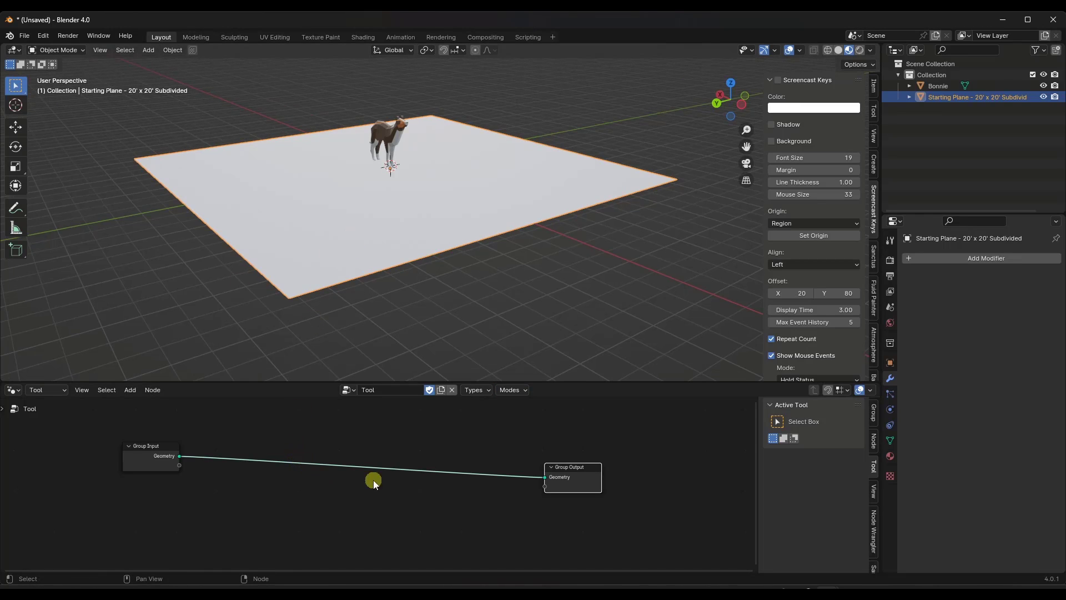
Move the Group Output node farther out and insert an Extrude Mesh node on the link between Group Input and Group Output
left_click_drag(590, 483, 634, 468)
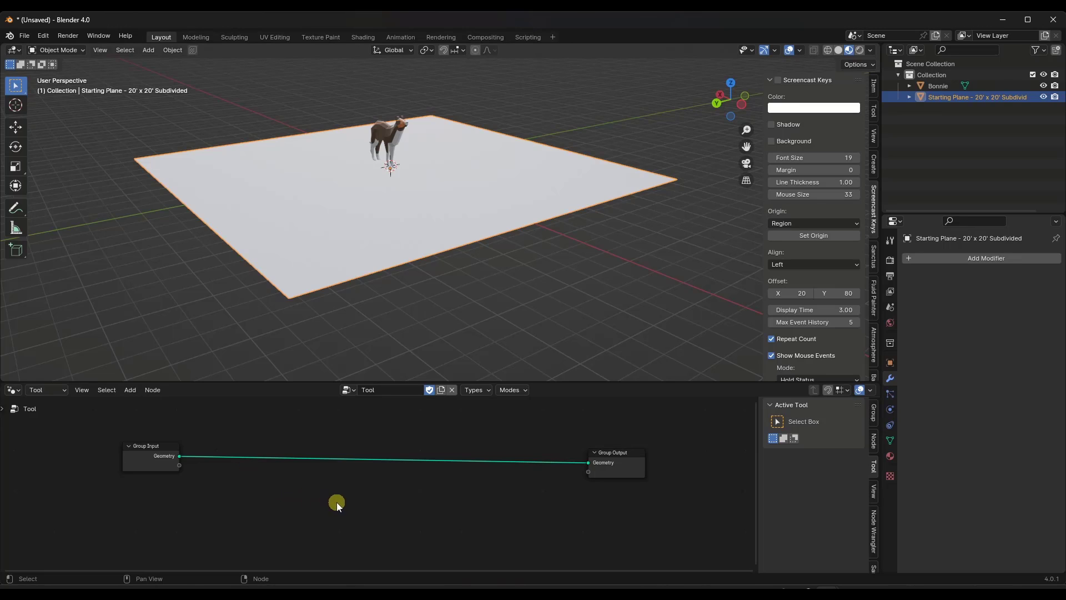
key("shift+a")
left_click(282, 329)
type("ext")
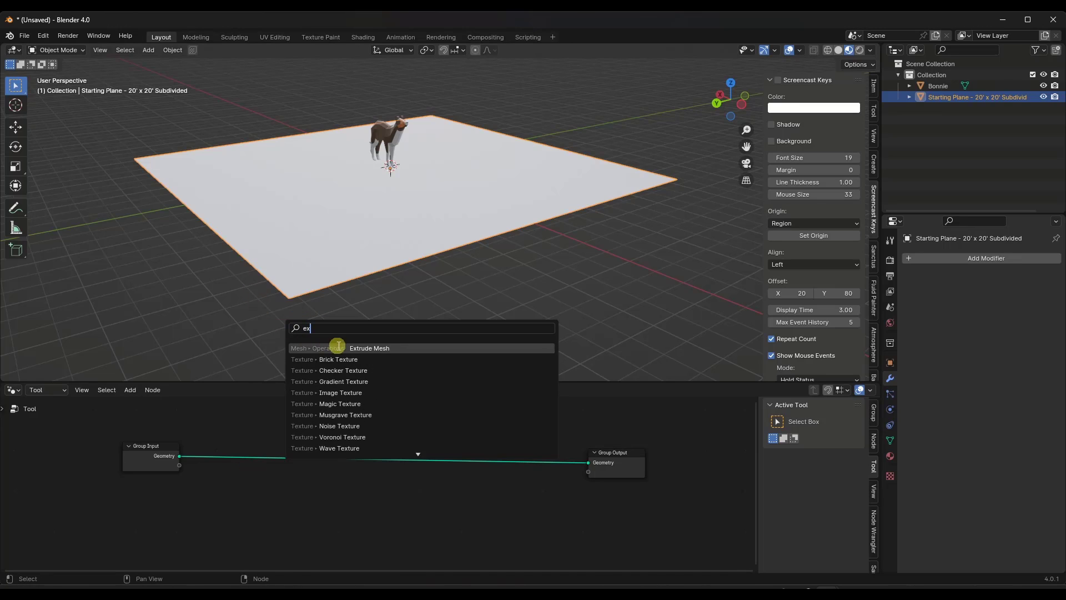
left_click(336, 347)
left_click(498, 431)
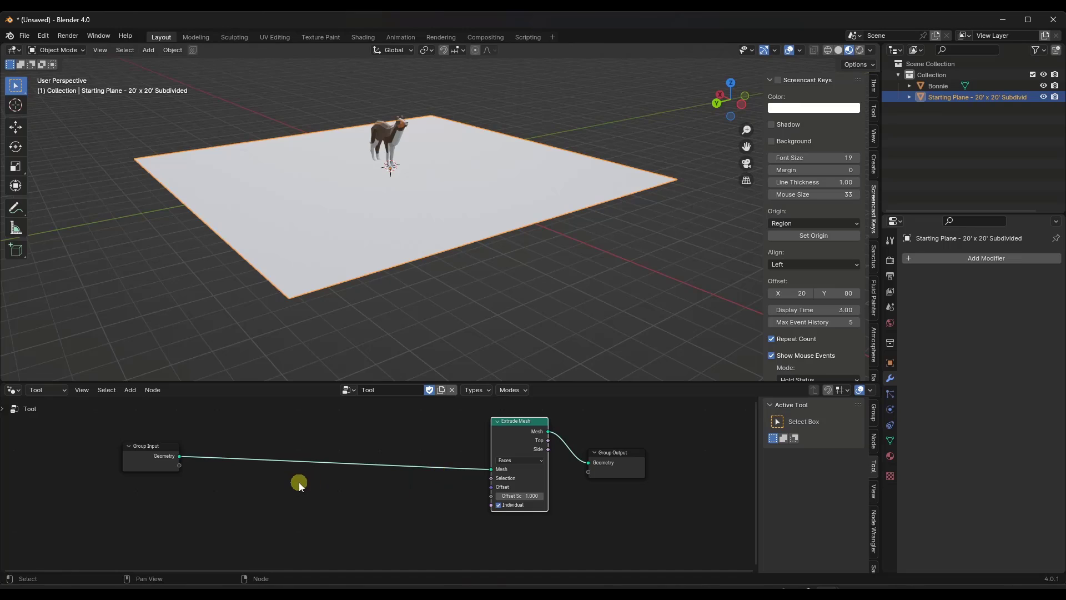
Add a Random Value node below the geometry link, between the Group Input and Extrude Mesh nodes
key("shift+a")
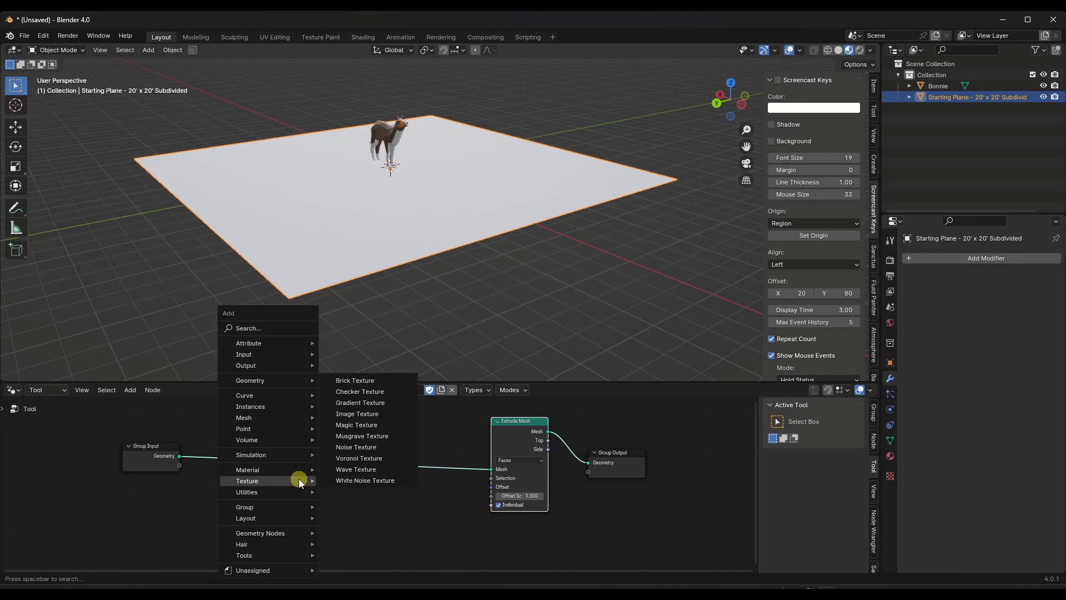
left_click(259, 328)
type("re")
key("BackSpace")
type("and")
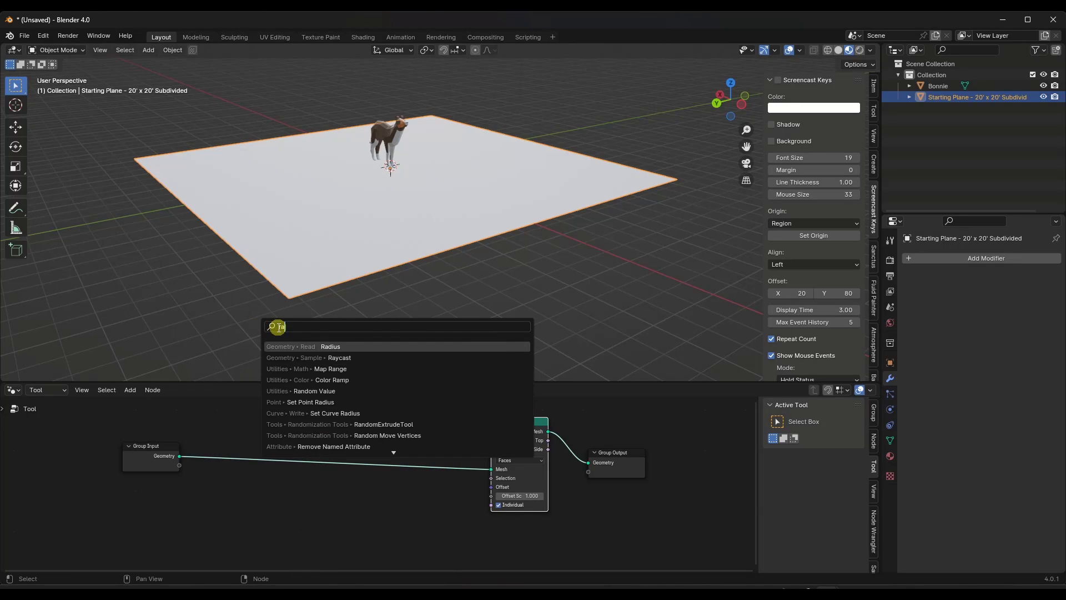
left_click(297, 346)
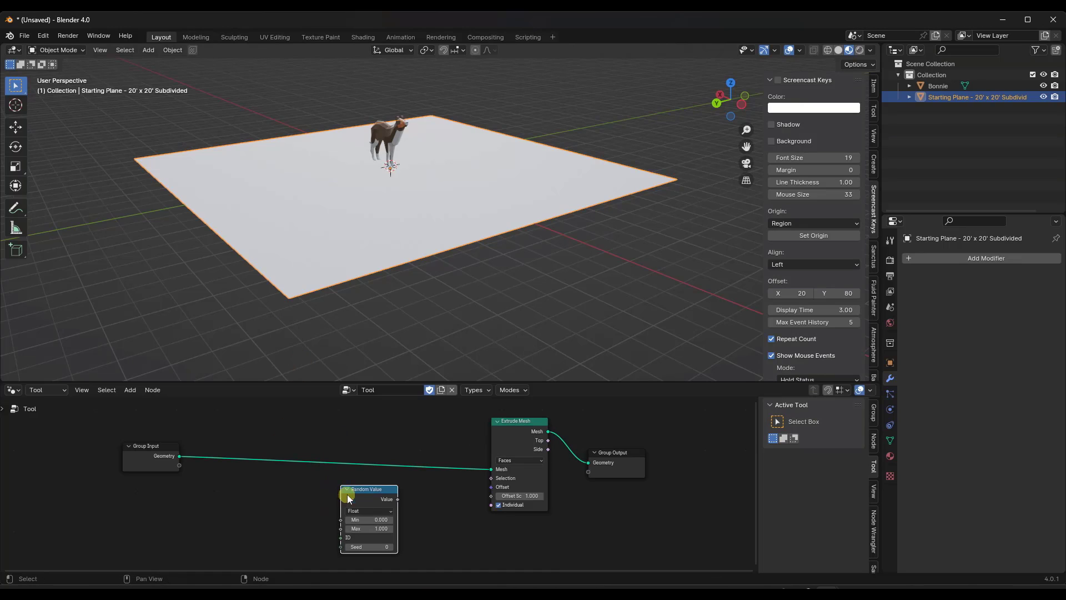
left_click(348, 494)
Set the Random Value node to Boolean, feed it into Extrude Mesh's Selection, and expose its Probability on the Group Input
left_click_drag(398, 498, 491, 478)
left_click(369, 510)
left_click(346, 534)
left_click_drag(340, 519, 167, 468)
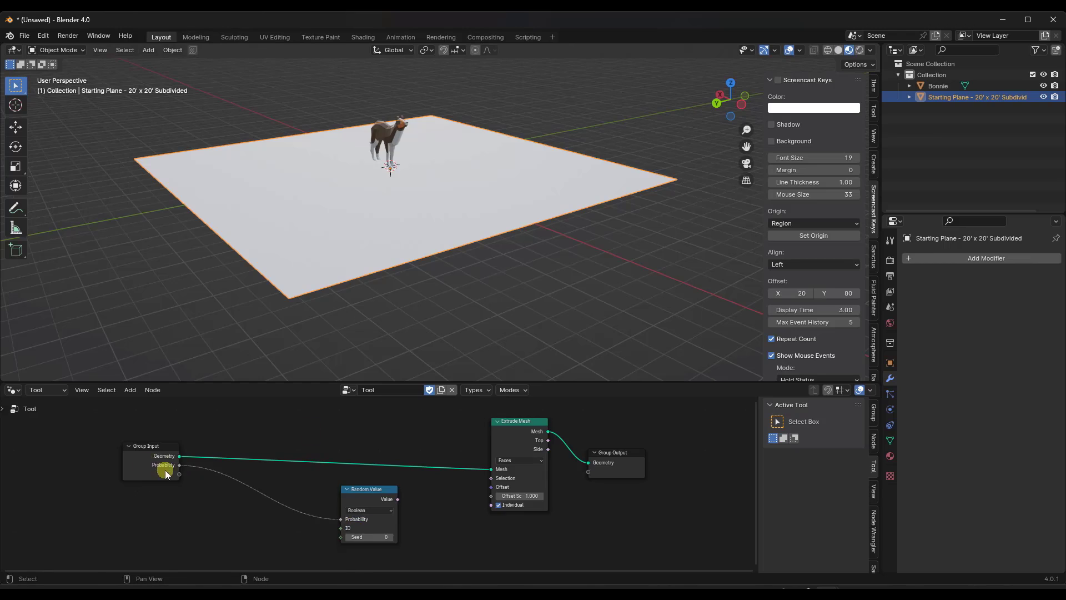
Duplicate the Random Value node below the original, set the copy to Float, and connect its Value to Extrude Mesh's Offset Scale
scroll(250, 489, "down", 1)
key("shift+d")
left_click(366, 517)
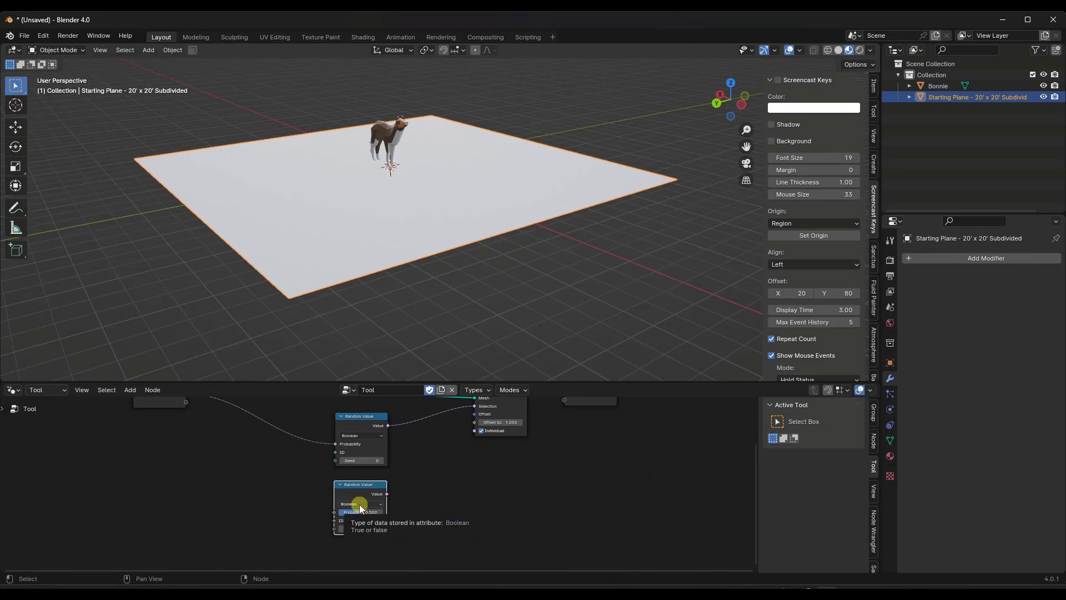
left_click(360, 506)
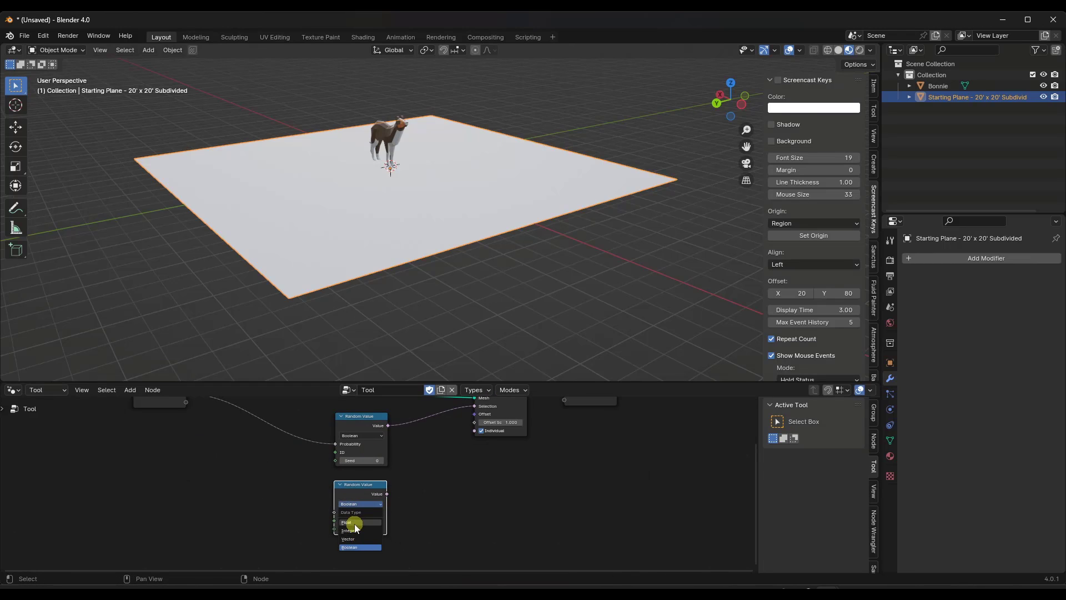
left_click(353, 529)
left_click_drag(387, 495, 475, 422)
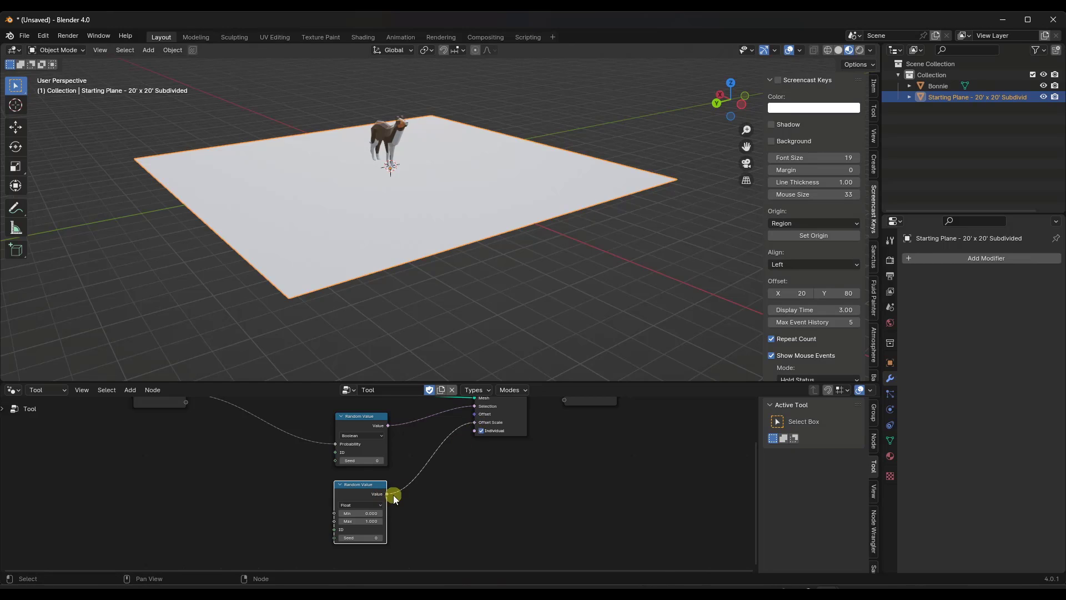
Expose the Float Random Value node's Min, Max and Seed as inputs on the Group Input node
scroll(342, 479, "down", 1)
left_click_drag(225, 416, 342, 510)
left_click_drag(225, 429, 342, 522)
scroll(378, 500, "up", 5)
scroll(400, 476, "down", 8)
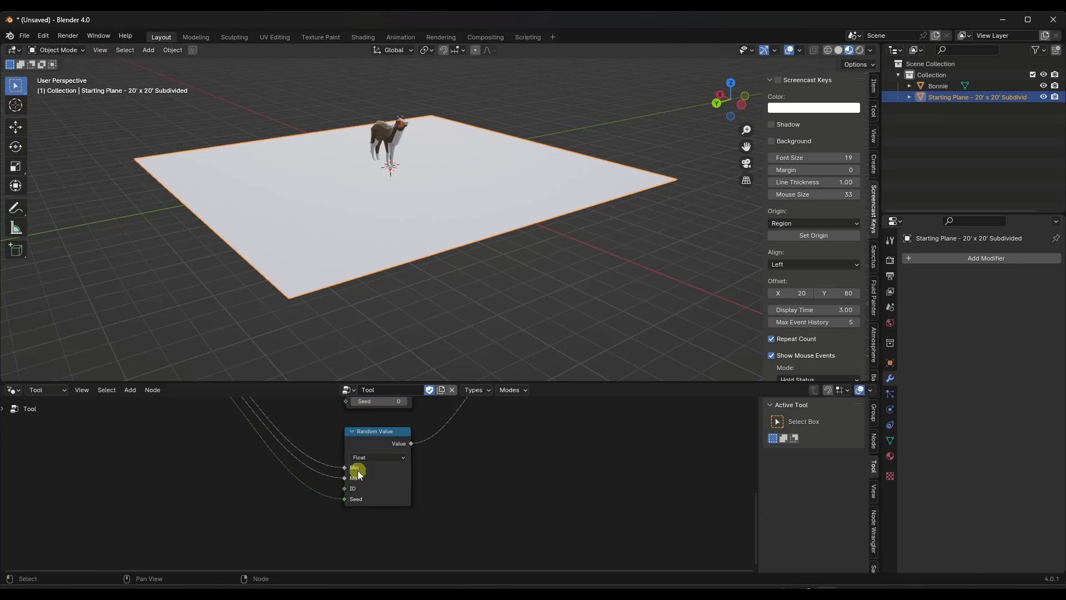
scroll(388, 477, "up", 3)
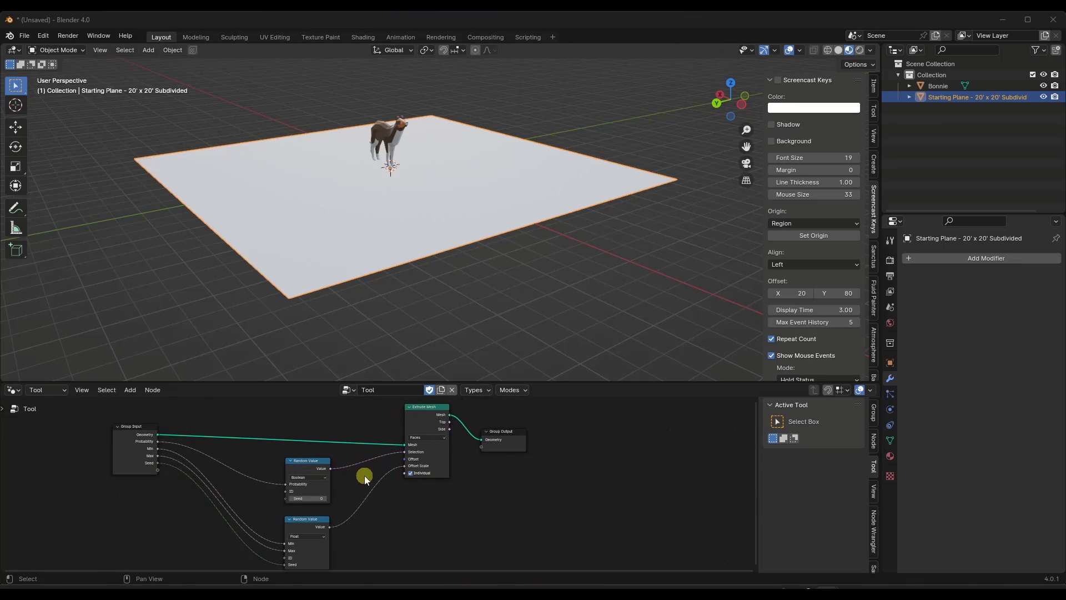
scroll(370, 492, "up", 1)
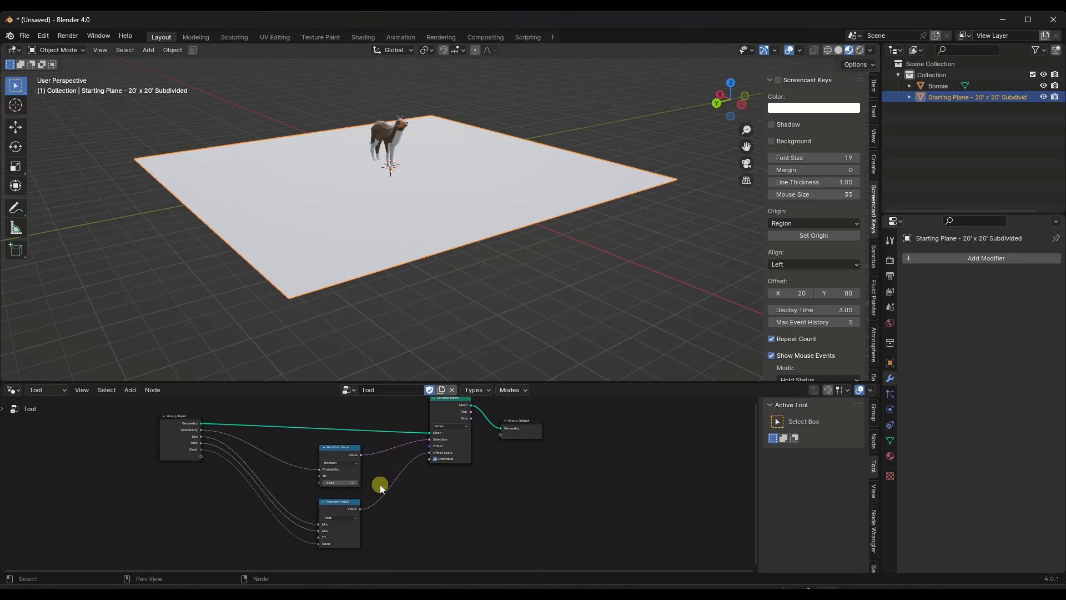
scroll(321, 490, "up", 1)
scroll(319, 490, "down", 2)
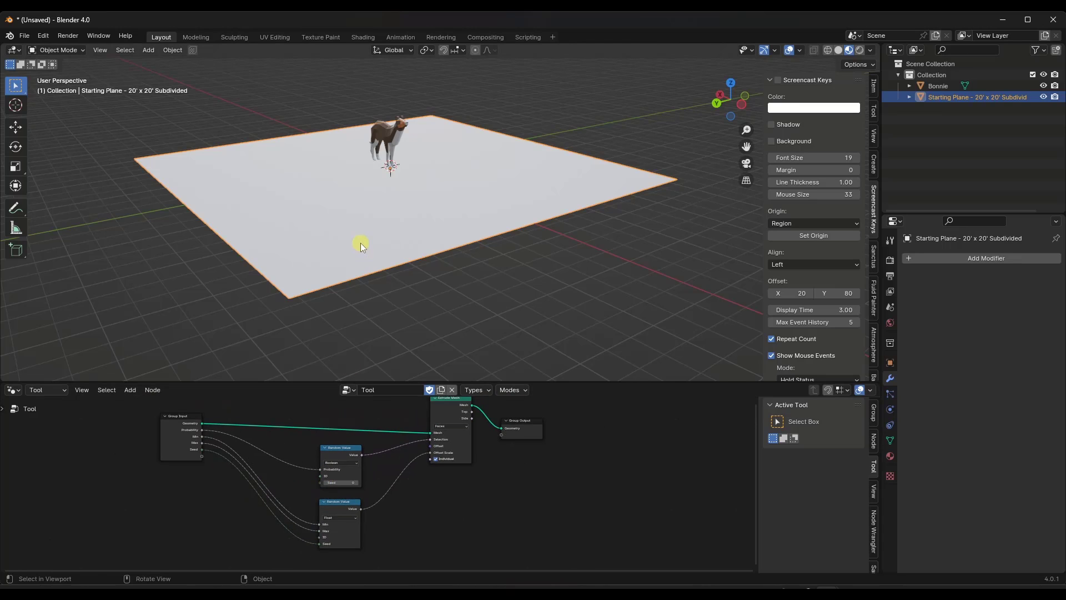
Switch the starting plane to Edit Mode and open the list of unassigned node tools
middle_click_drag(361, 242, 422, 141)
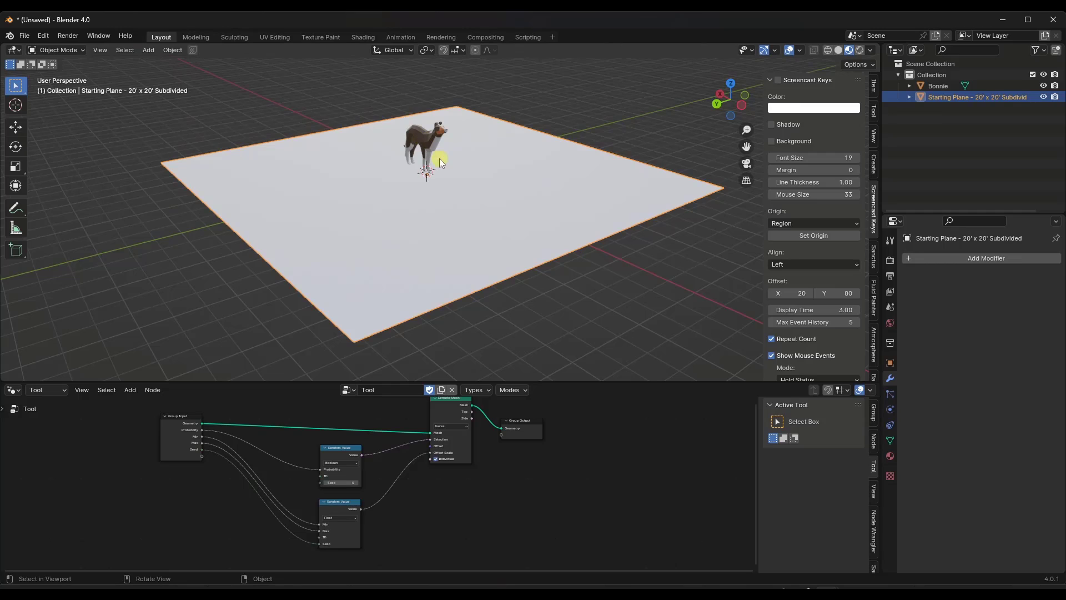
key("Tab")
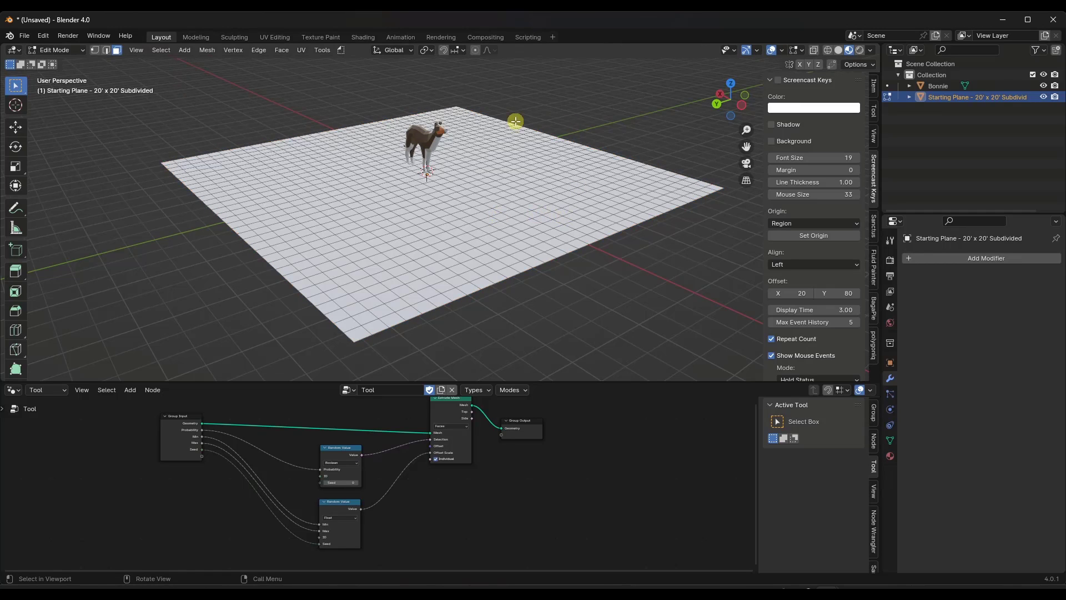
left_click(342, 51)
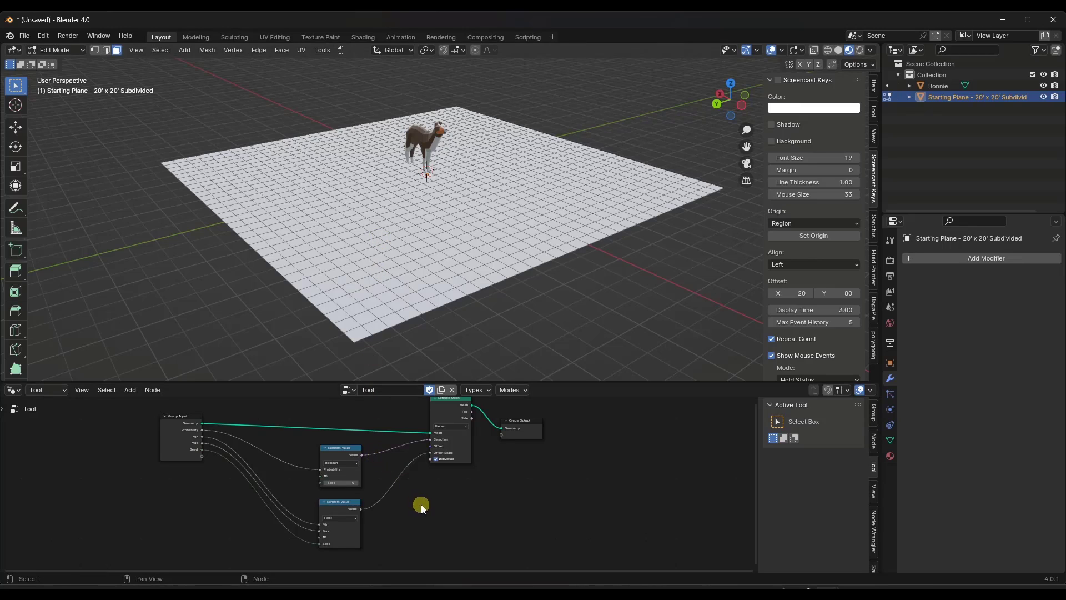
Rename the tool node group as RandomExtrudeFaces and check its entry among the unassigned node tools
left_click(341, 50)
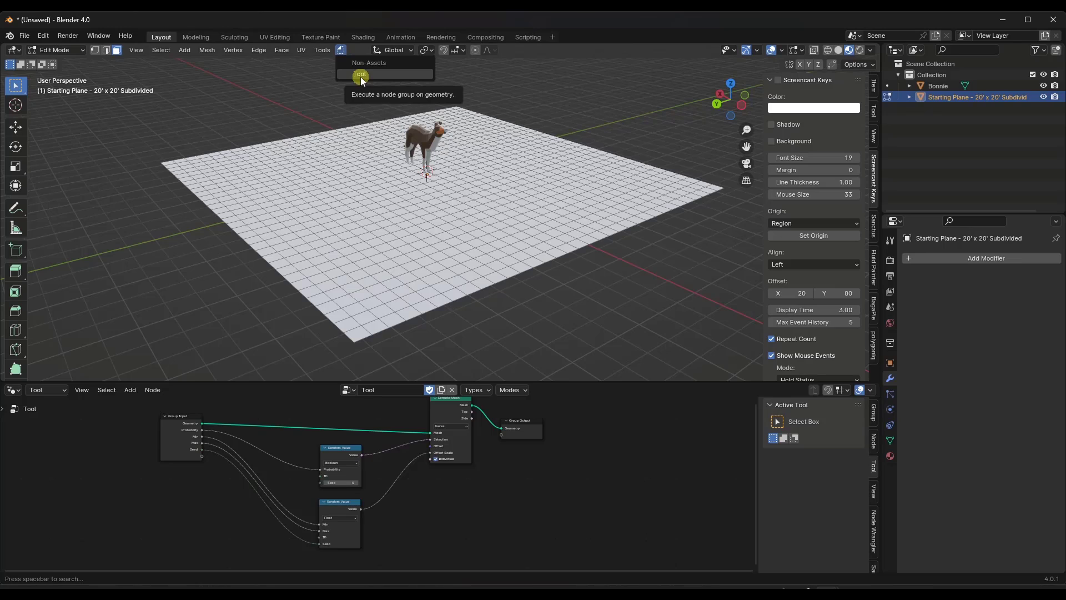
left_click(391, 390)
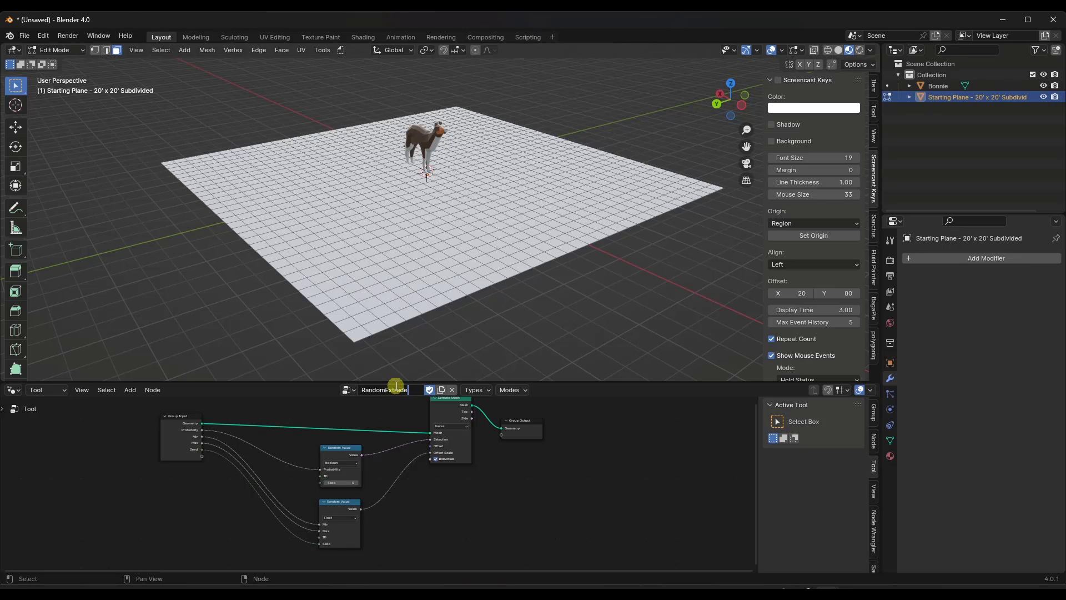
key("Return")
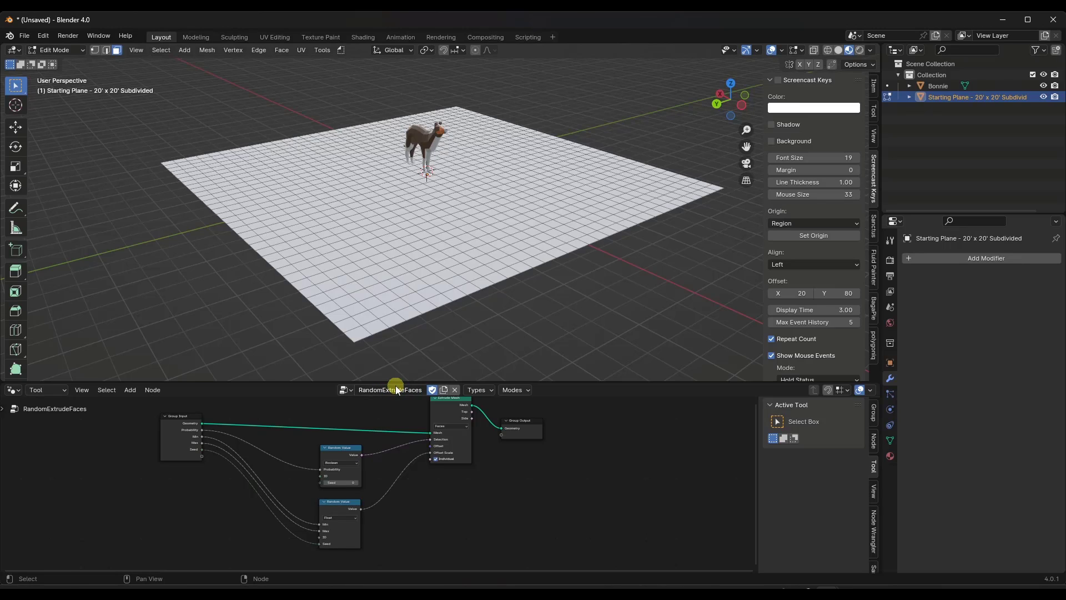
left_click(341, 50)
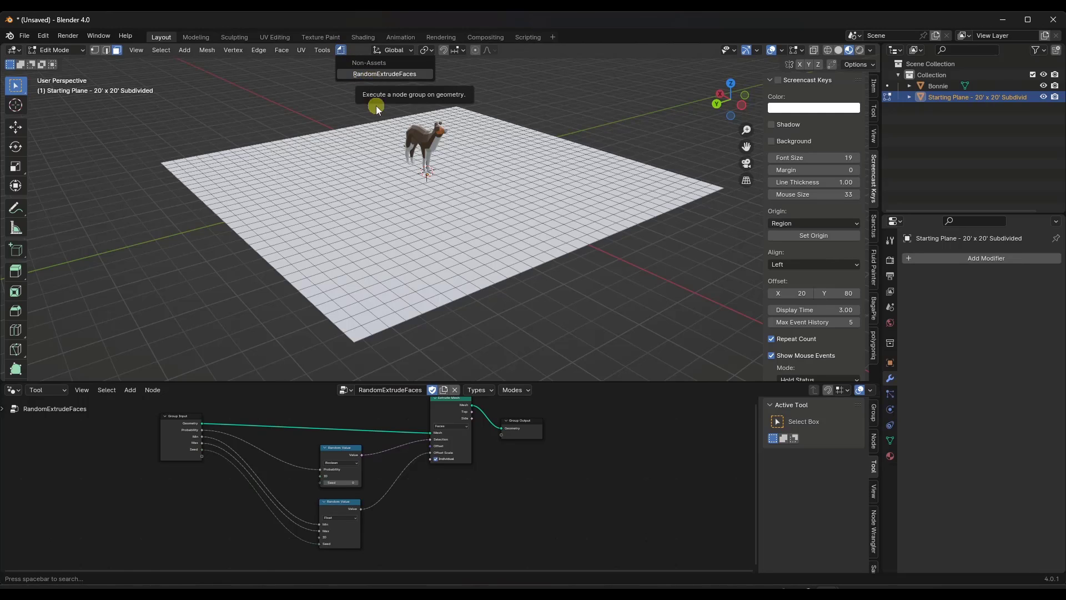
Move the Bonnie model along the X axis off the starting plane, and return the plane to Edit Mode
key("Tab")
left_click(429, 142)
key("g")
key("x")
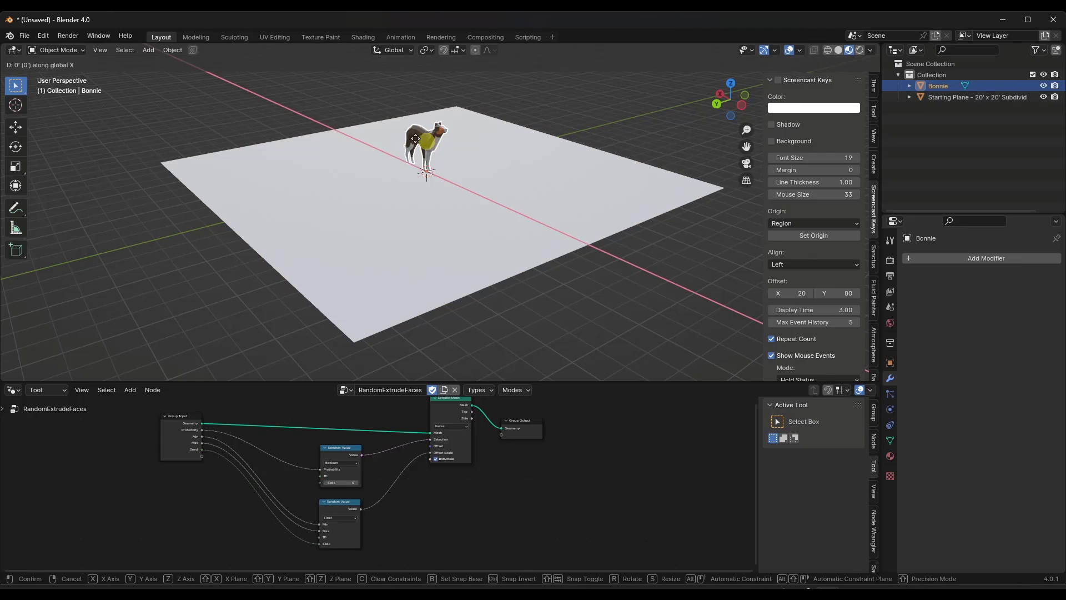
left_click(300, 95)
left_click(445, 197)
key("Tab")
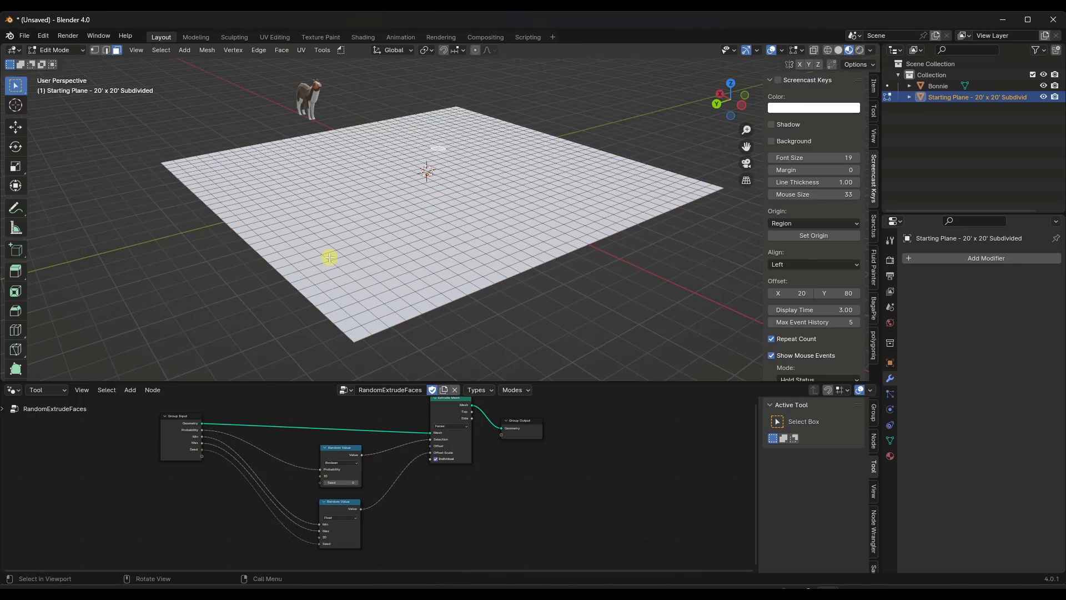
Select all faces of the starting plane and run the RandomExtrudeFaces tool on them
key("a")
left_click(341, 50)
left_click(371, 71)
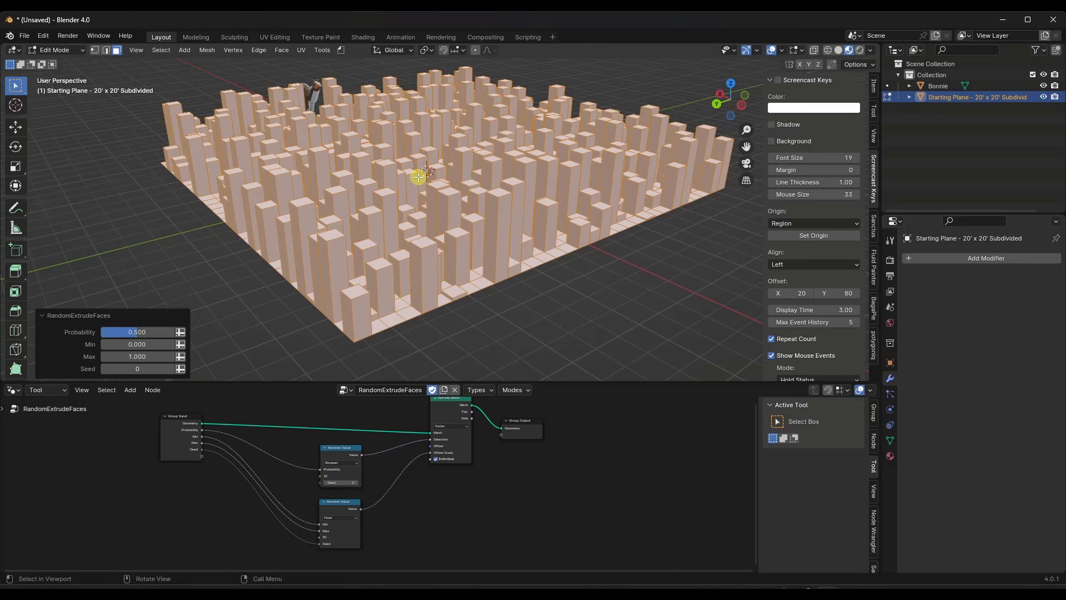
Adjust the tool's settings to Probability 0.597, Min -0.030, Max 0.430 and Seed 8
scroll(312, 514, "up", 2)
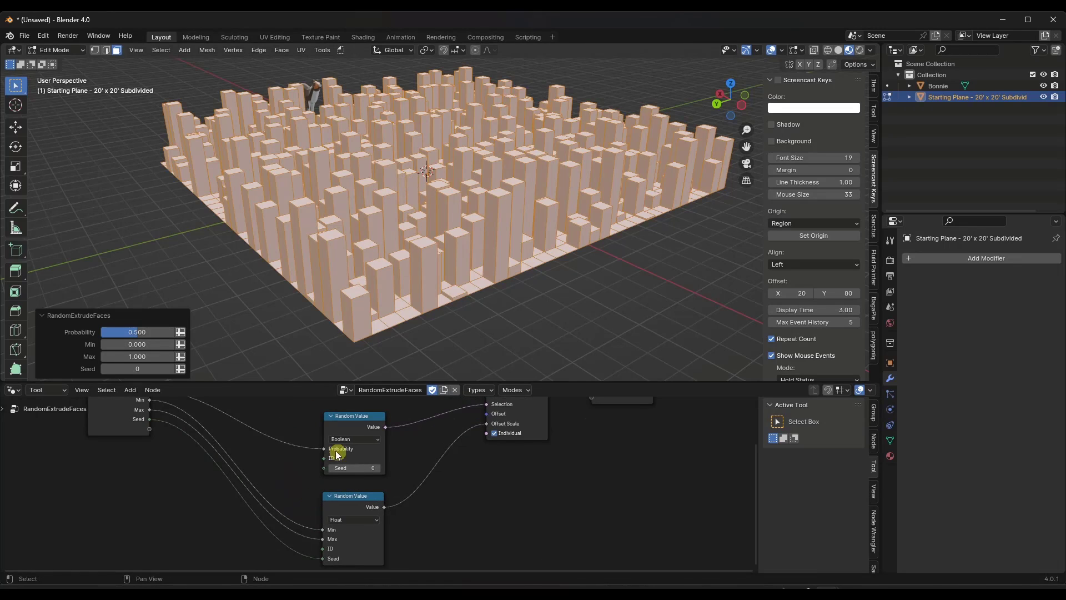
middle_click_drag(131, 401, 242, 447)
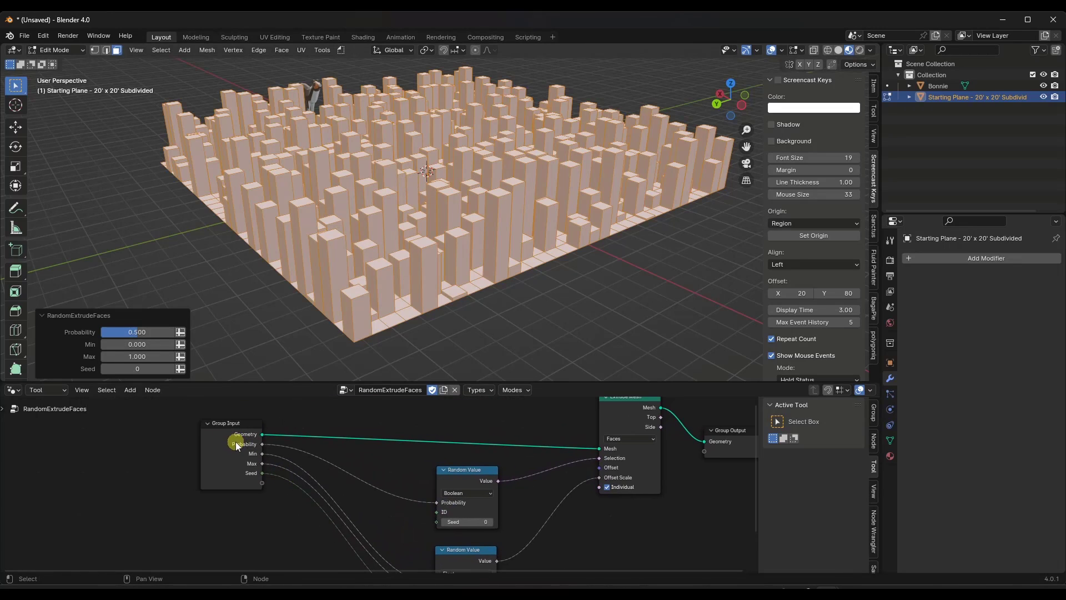
left_click_drag(139, 332, 139, 369)
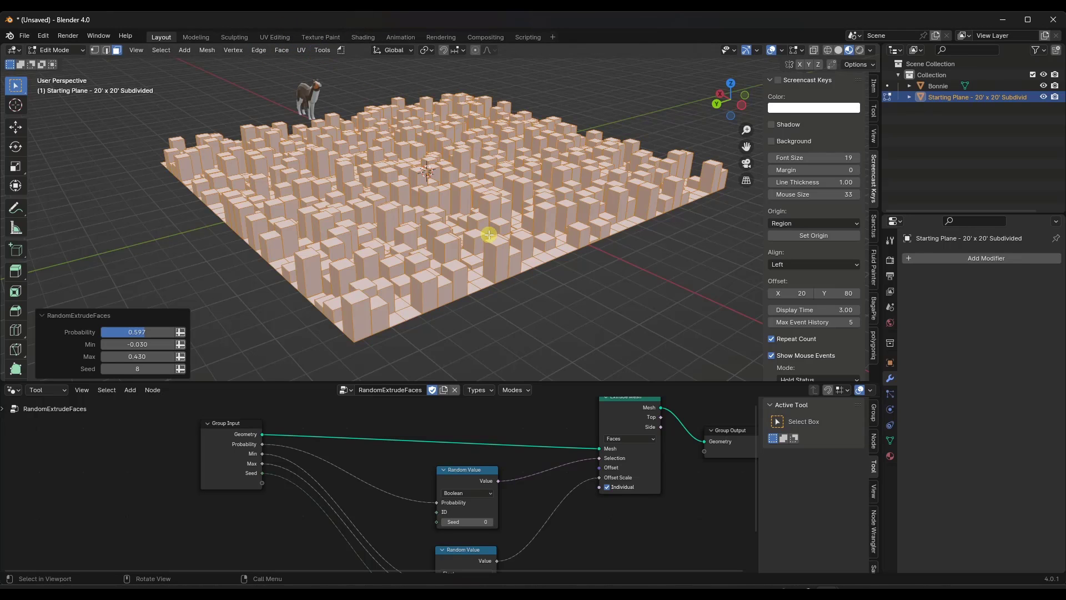
Examine the randomly extruded plane and the node setup that drives it
middle_click_drag(493, 233, 491, 231)
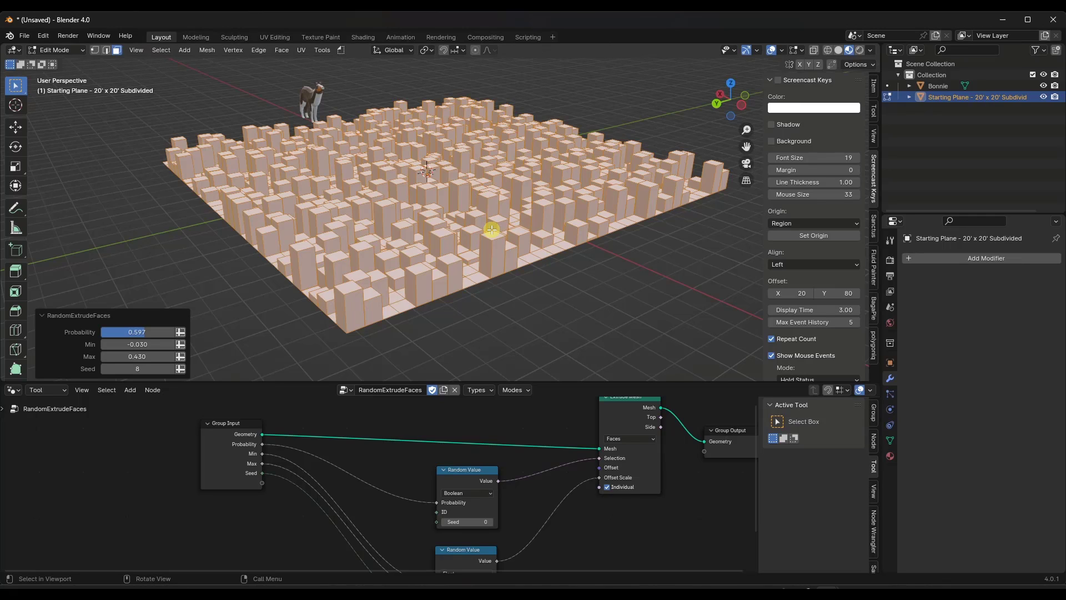
middle_click_drag(466, 177, 466, 176)
scroll(426, 224, "down", 2)
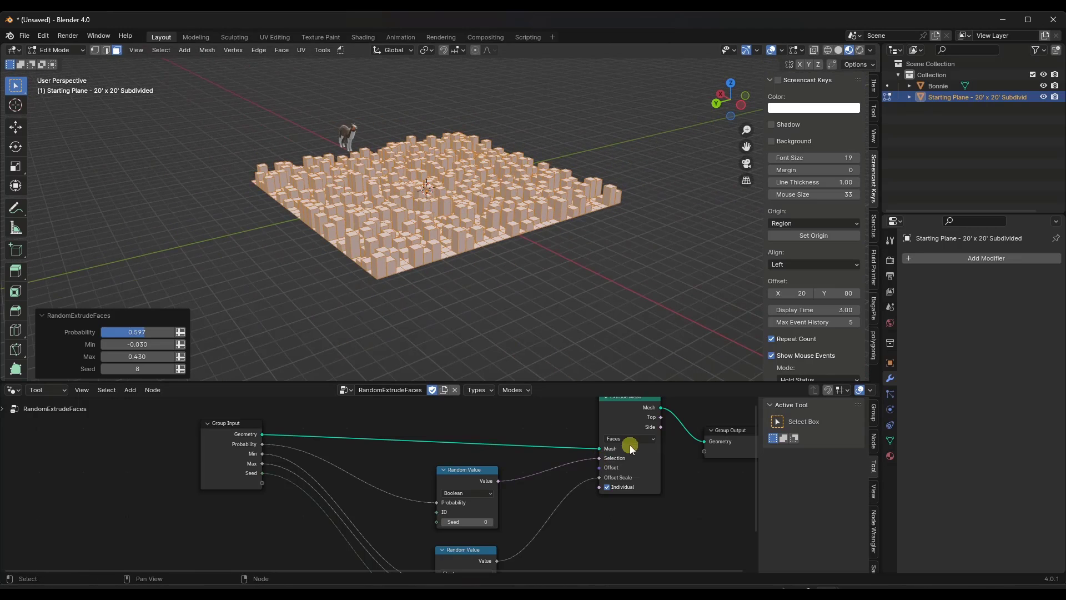
middle_click_drag(596, 446, 588, 456)
scroll(589, 456, "down", 2)
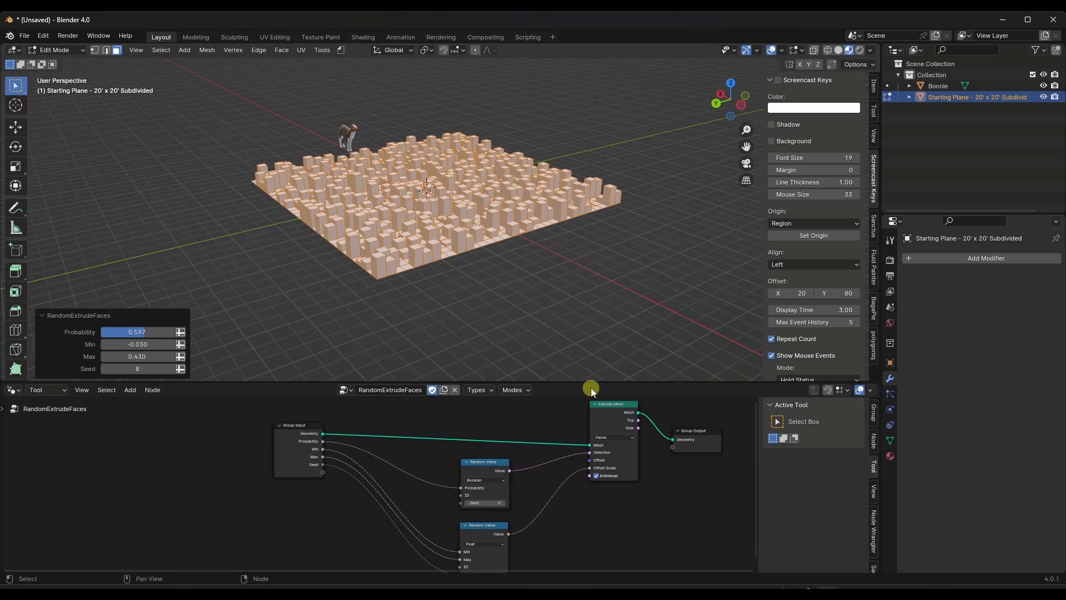
middle_click_drag(466, 155, 469, 148)
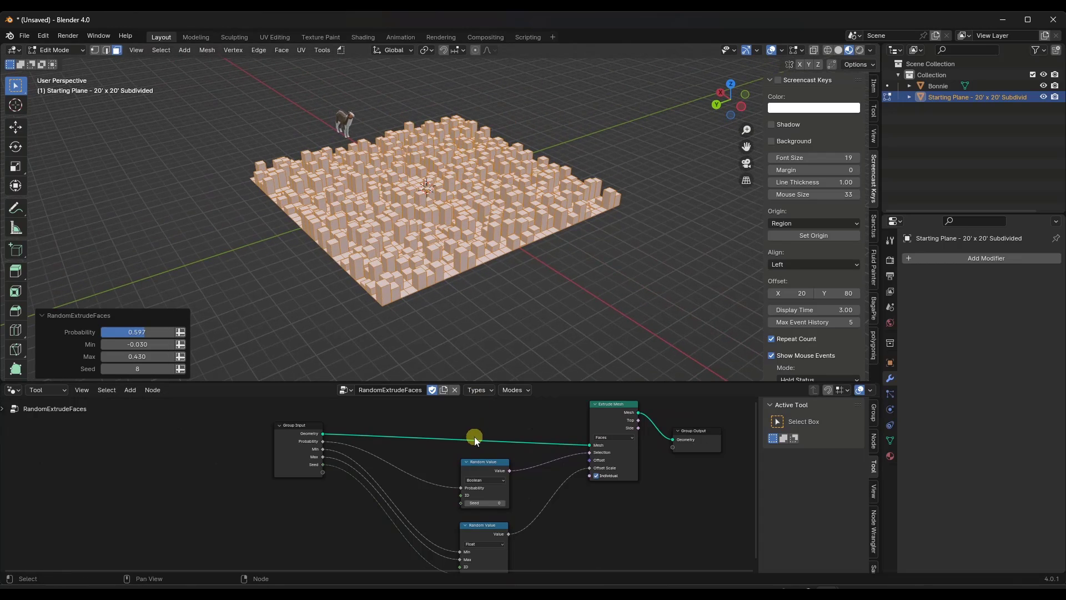
scroll(477, 429, "up", 1)
scroll(488, 425, "down", 1)
middle_click_drag(488, 422, 481, 416)
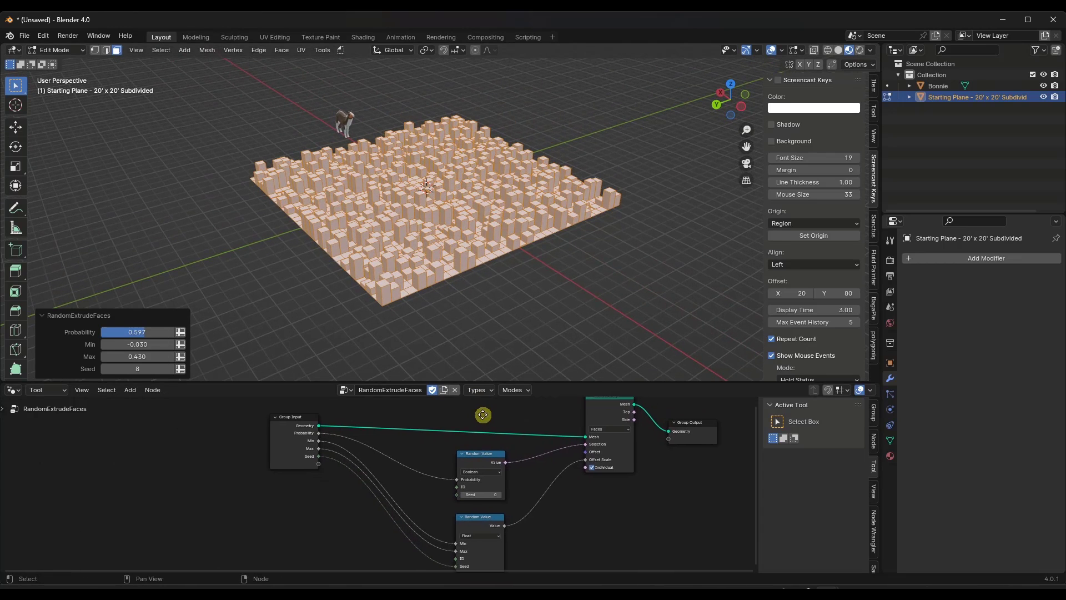
Mark the RandomExtrudeFaces node group as an asset
right_click(345, 388)
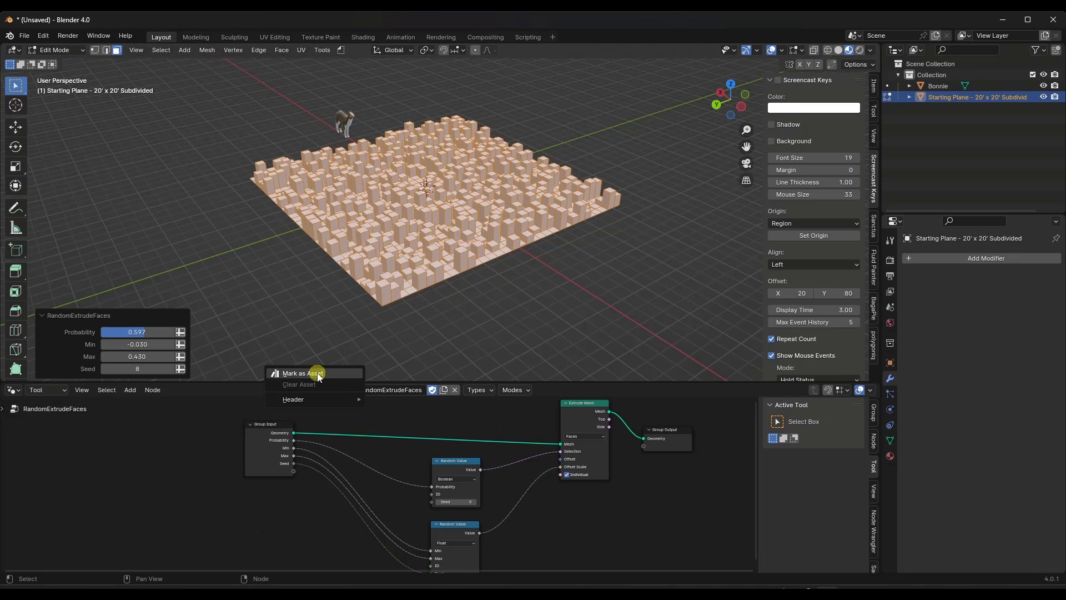
left_click(312, 372)
right_click(344, 391)
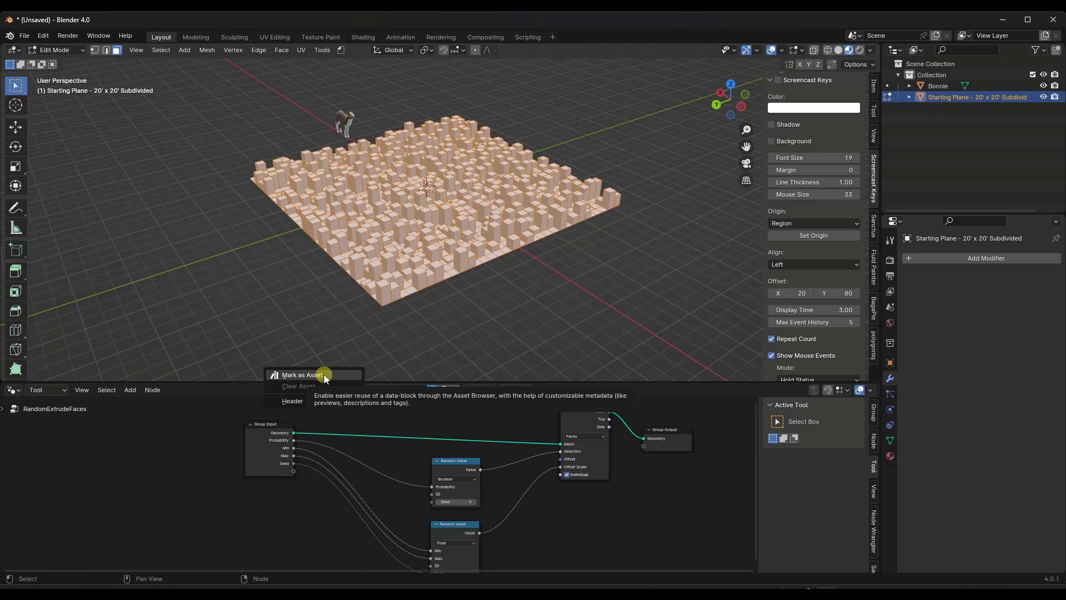
left_click(324, 376)
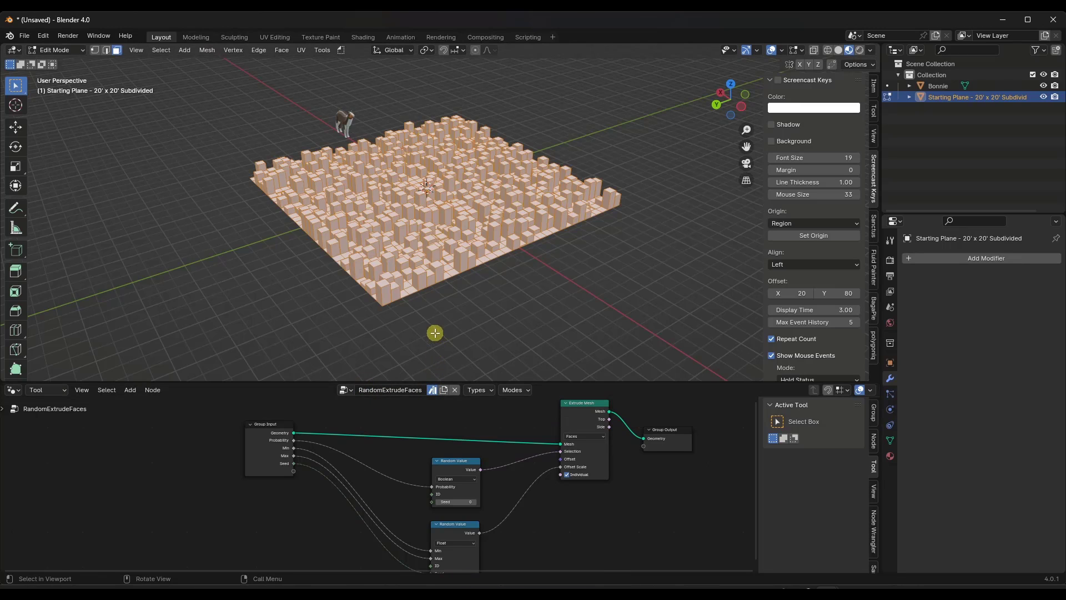
Deselect the mesh and save the file as RandomExtrudeFaces.blend in the Tools - Blender Tools folder
middle_click_drag(433, 333, 434, 214)
left_click(445, 236)
key("ctrl+shift+s")
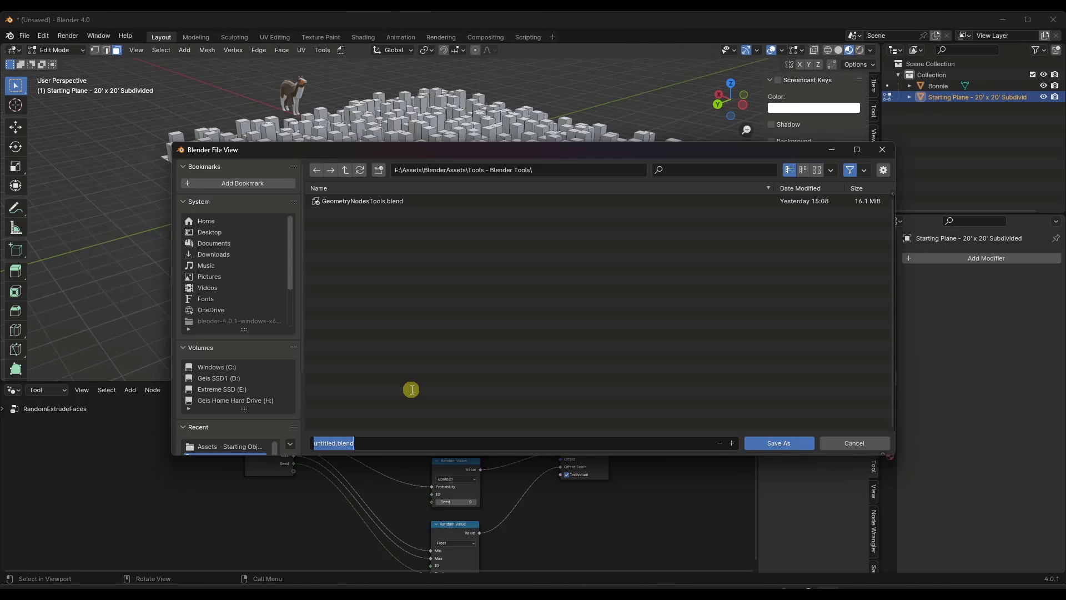
type("RandomExtrudeFaces")
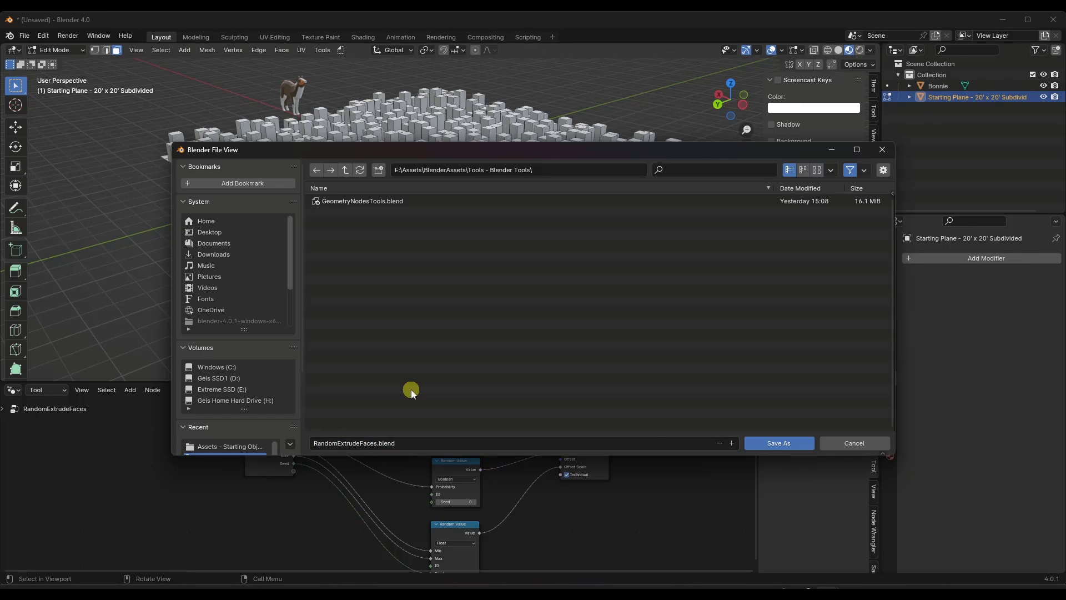
left_click(786, 446)
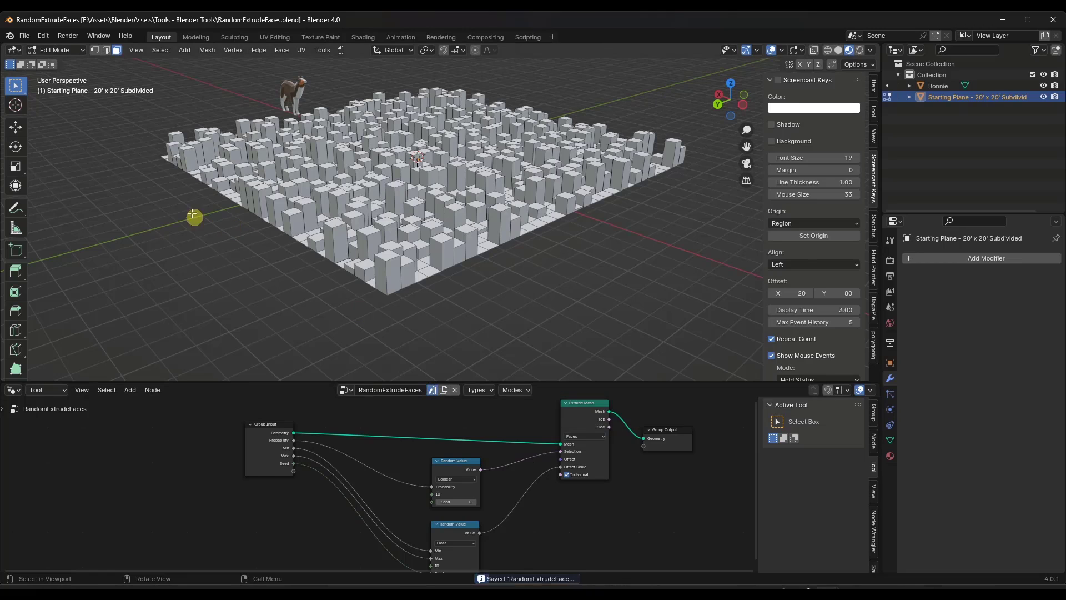
Start a new file and bring up the asset library list in the File Paths preferences
left_click(25, 37)
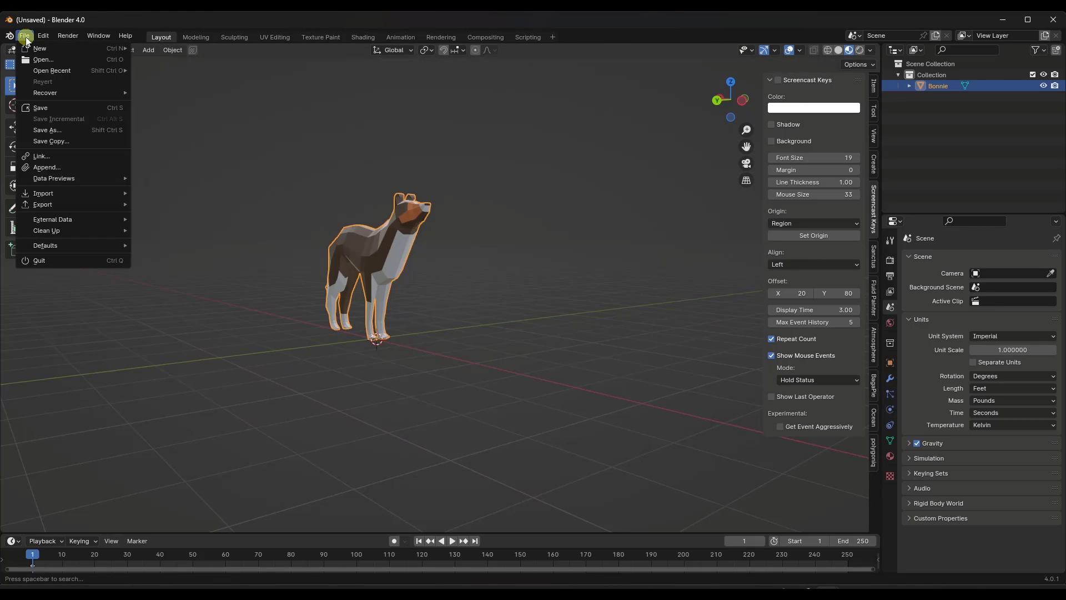
mouse_move(44, 36)
left_click(85, 179)
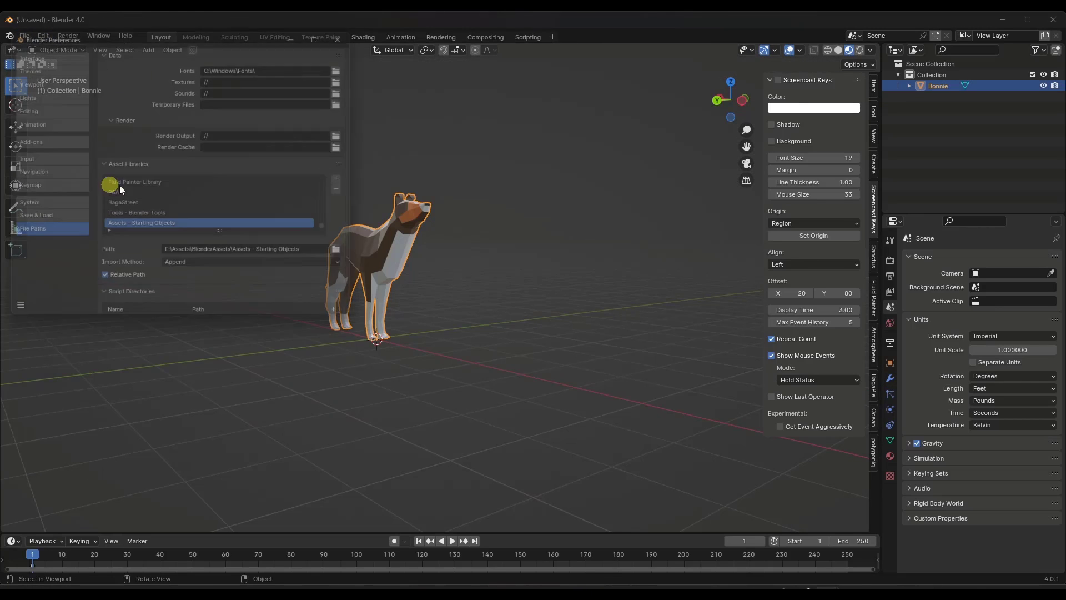
left_click(277, 227)
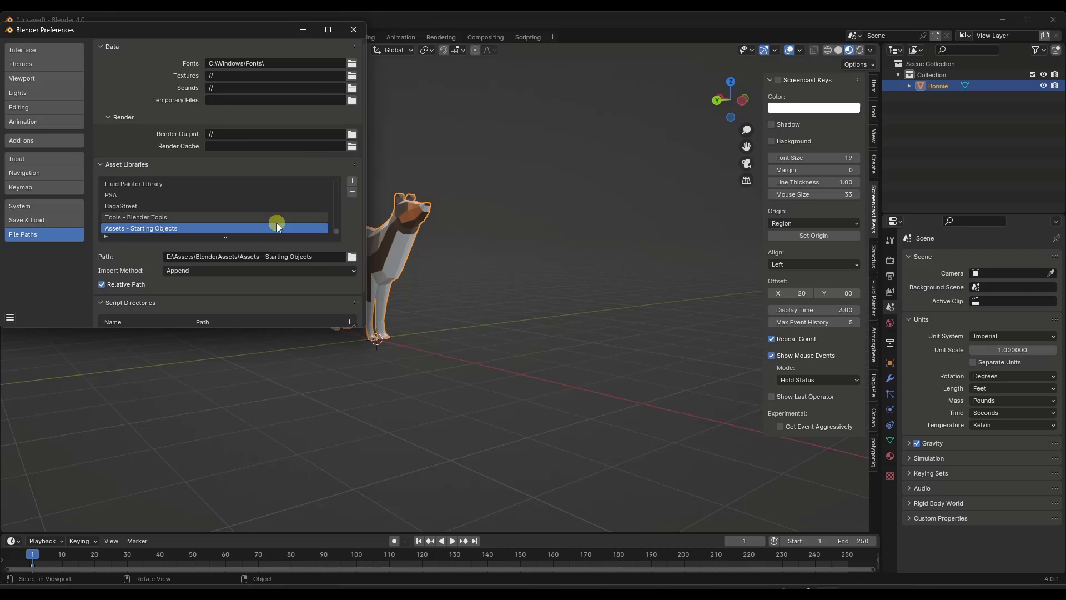
Add the folder E:\Assets\BlenderAssets\Tools - Blender Tools as an asset library, and enlarge the timeline area
left_click(353, 181)
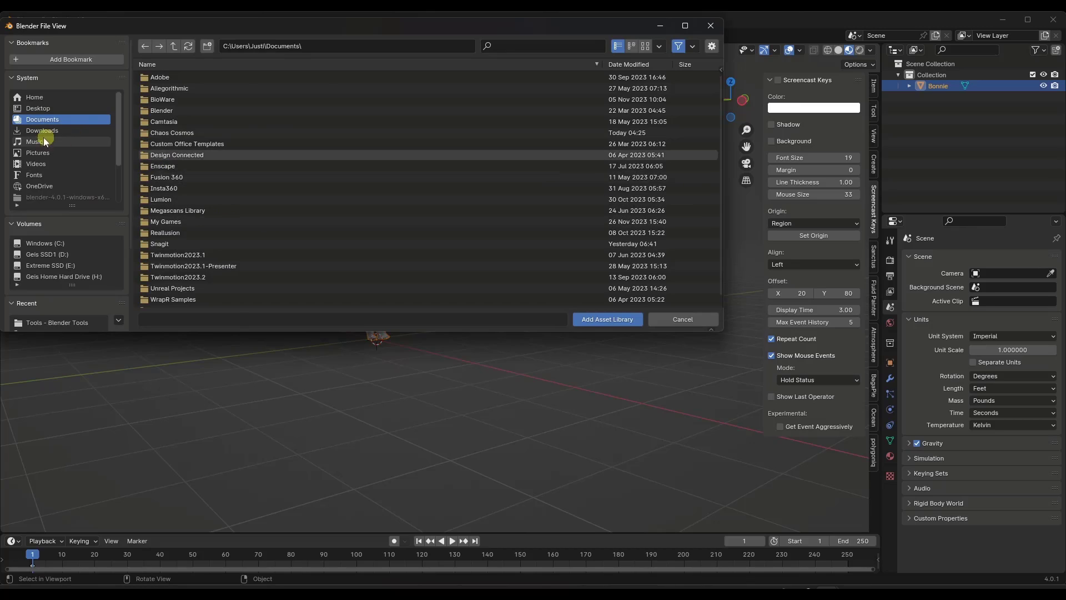
scroll(298, 221, "down", 15)
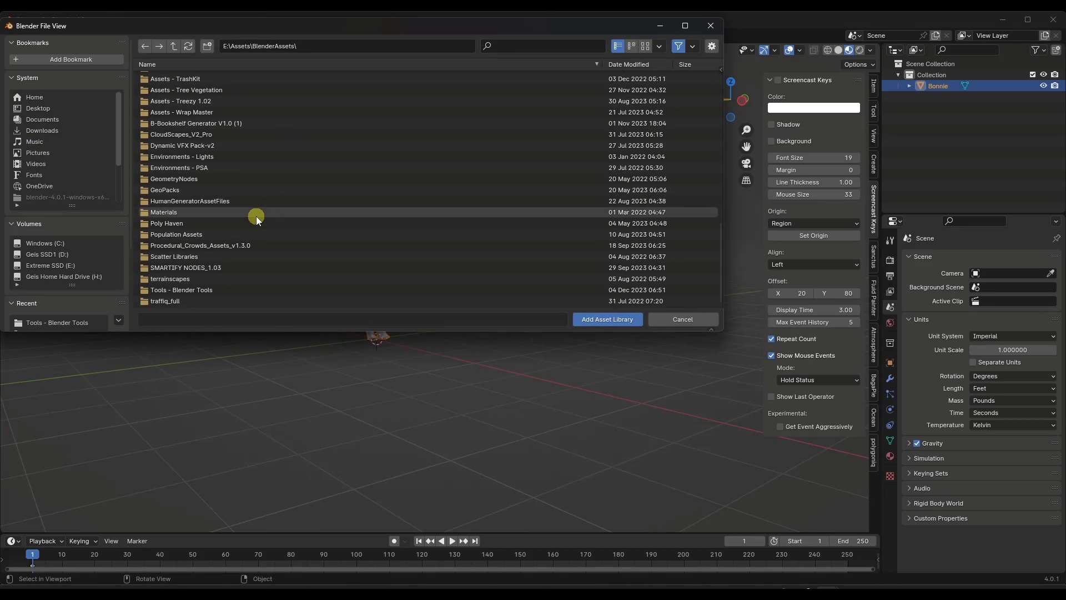
double_click(189, 292)
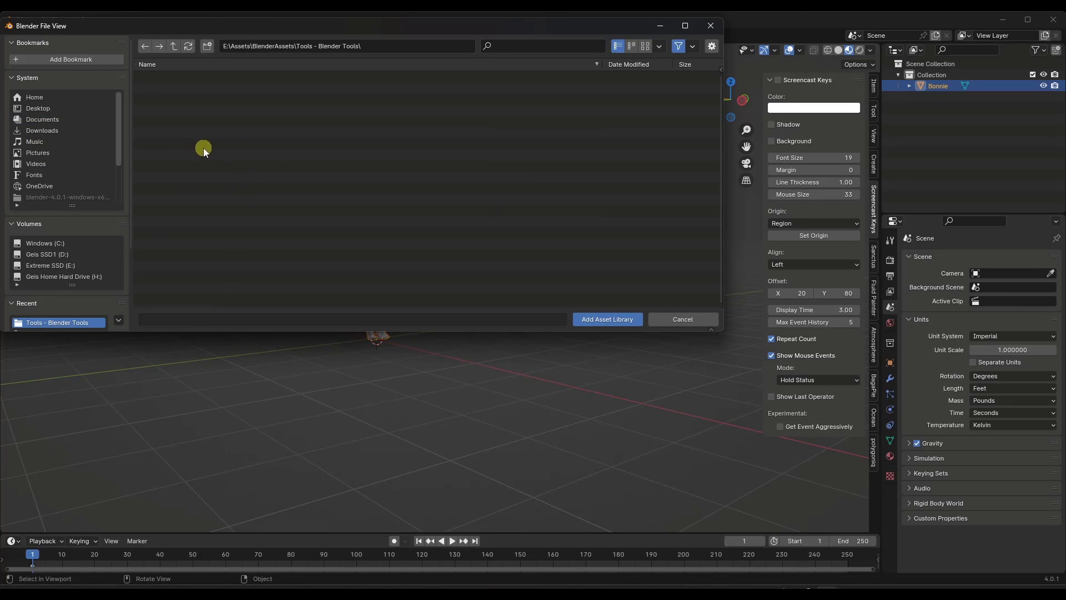
left_click(607, 318)
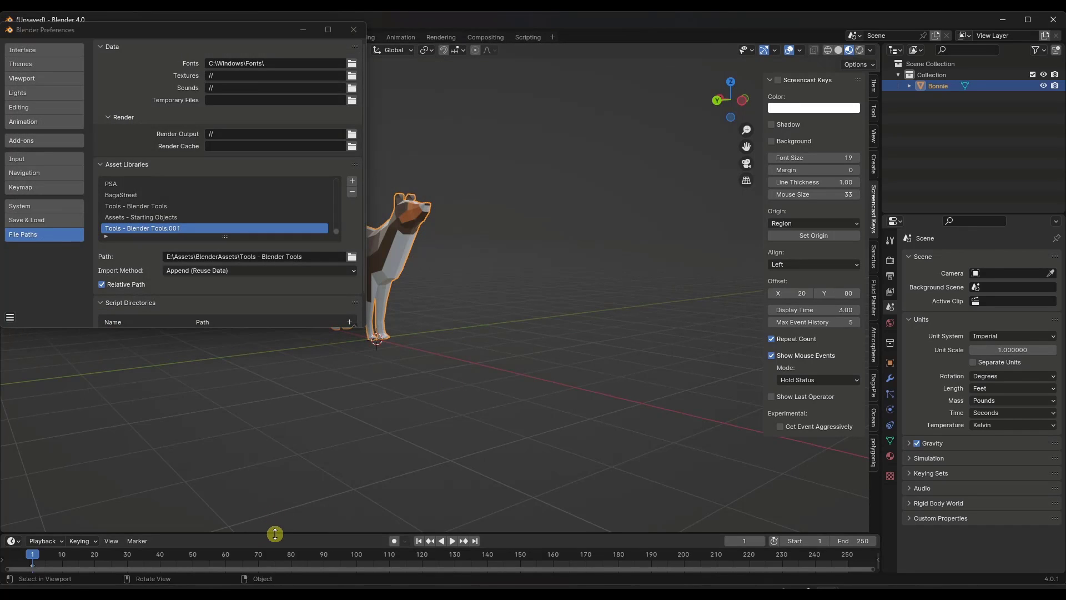
left_click_drag(273, 534, 277, 400)
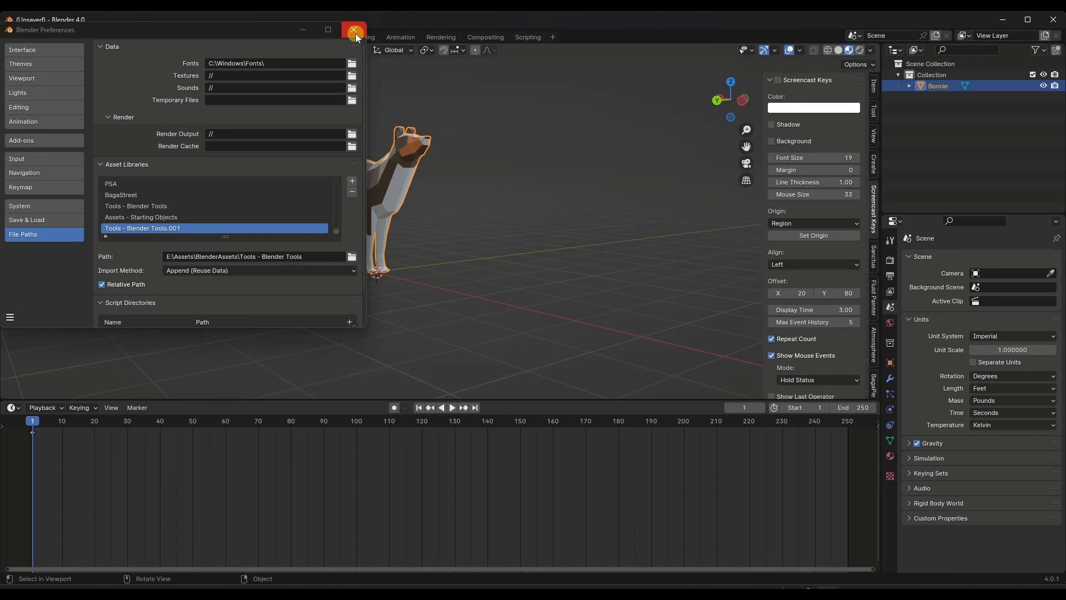
Set the new asset library's import method to Append and save the preferences
left_click(221, 270)
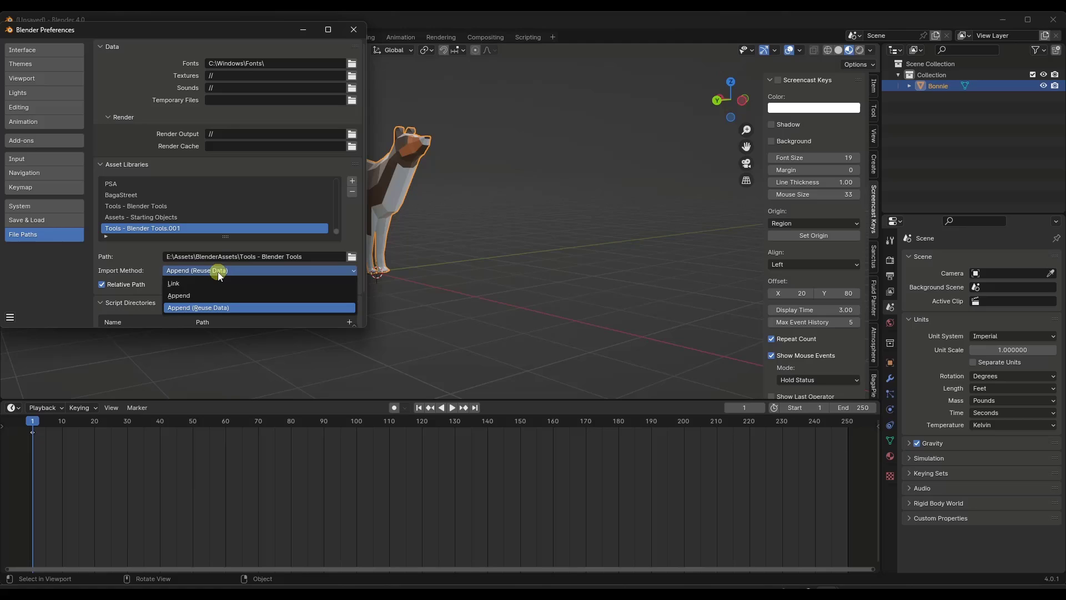
left_click(190, 294)
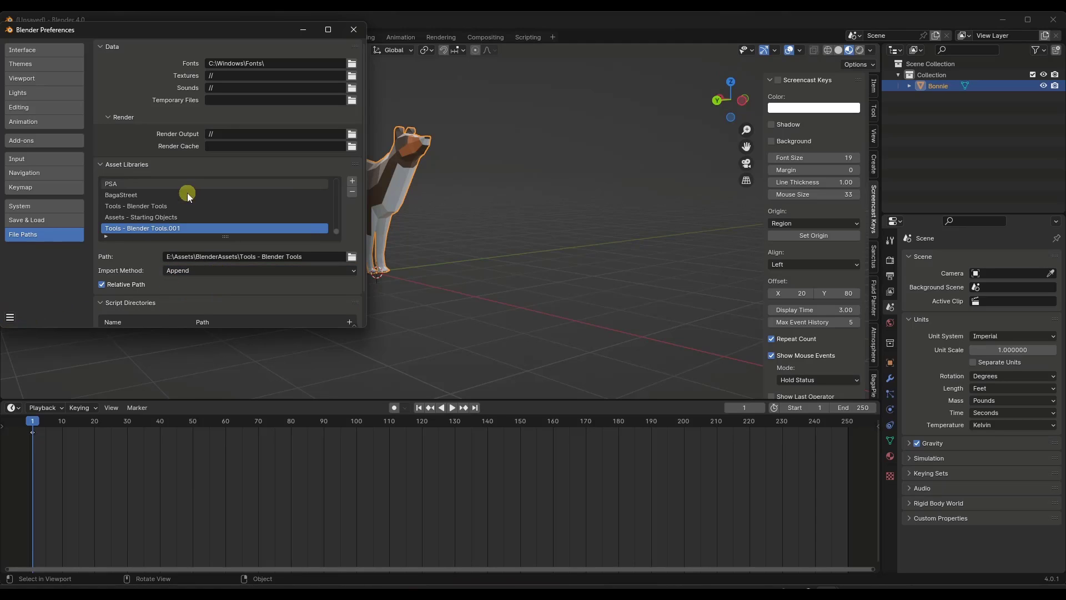
left_click(10, 317)
left_click(48, 282)
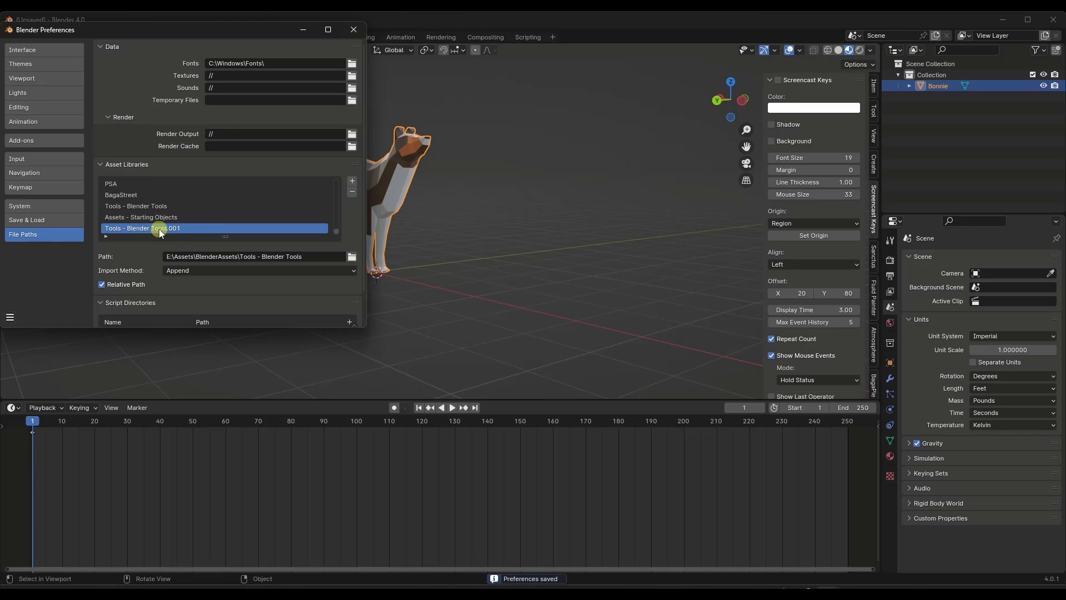
left_click(171, 228)
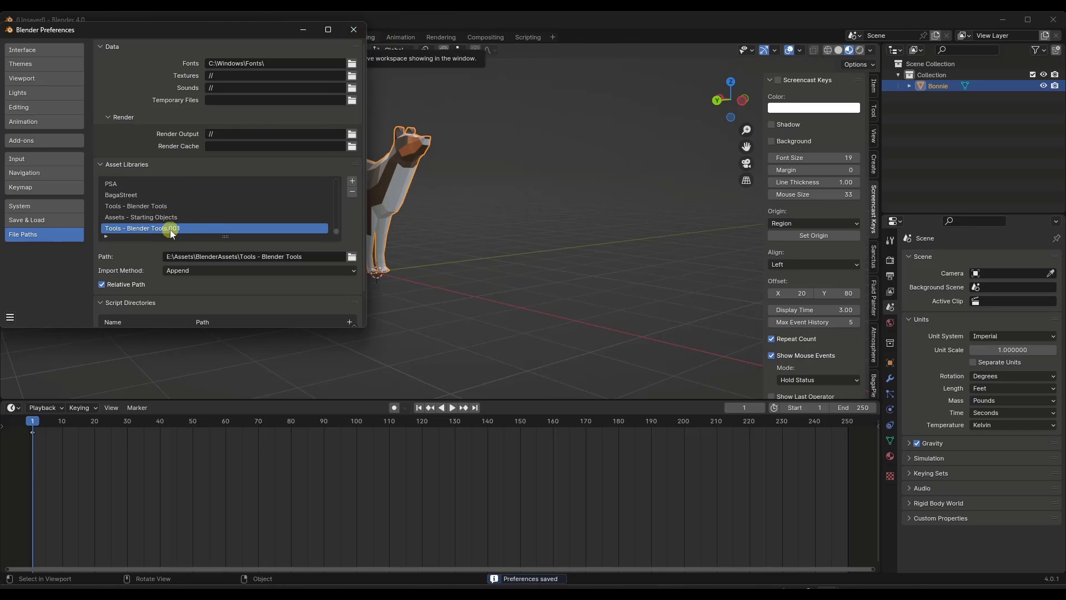
Close the Preferences and change the timeline area to an Asset Browser
left_click(353, 29)
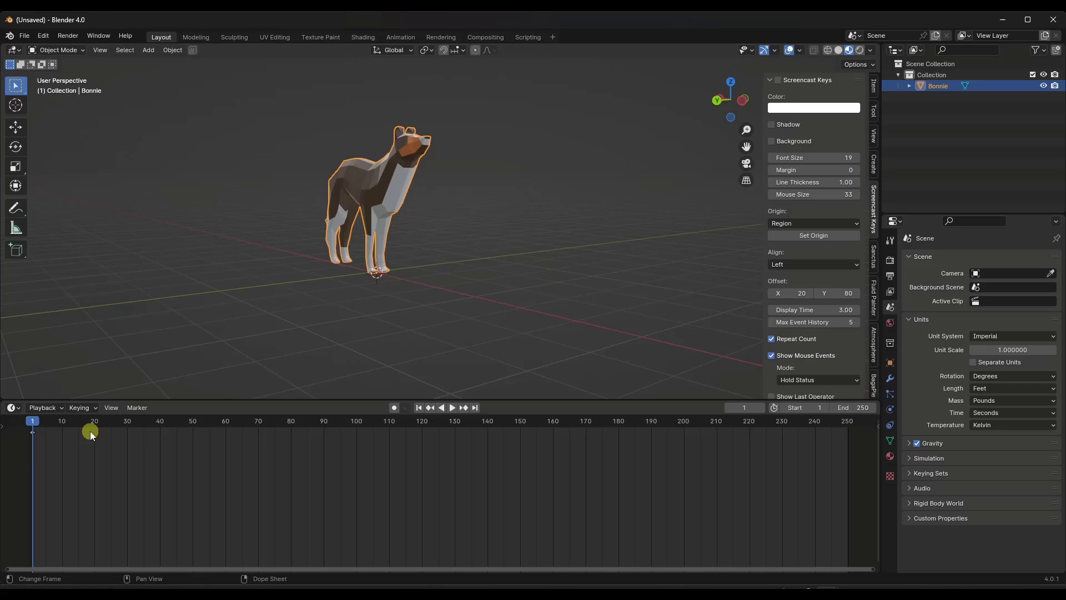
left_click(13, 408)
left_click(363, 476)
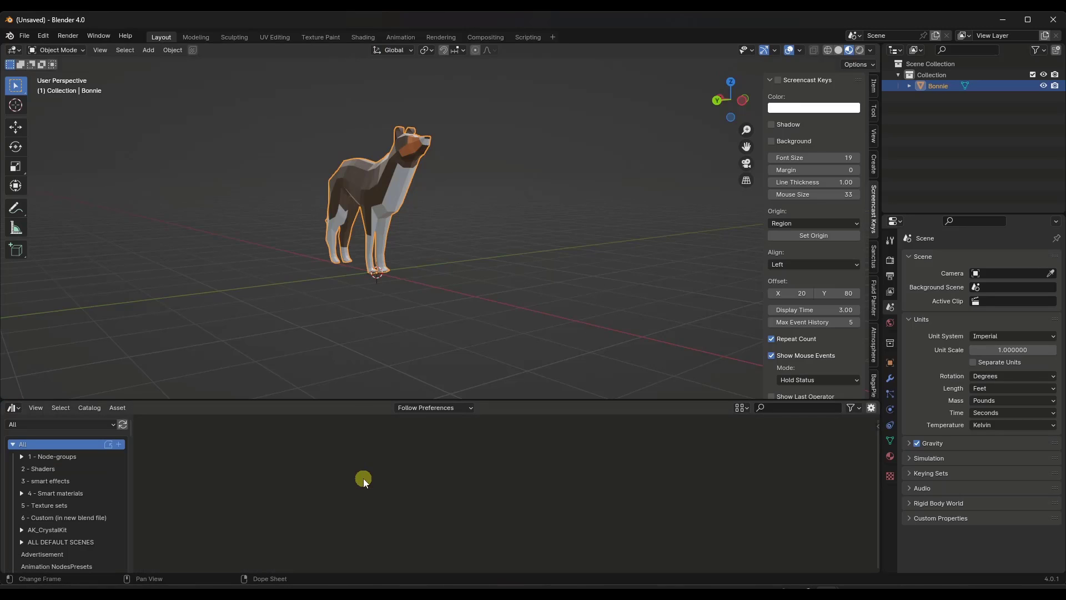
Show the Tools - Blender Tools.001 asset library, apply its random extrude tool to the selected faces of the subdivided plane, and adjust its settings
left_click(45, 426)
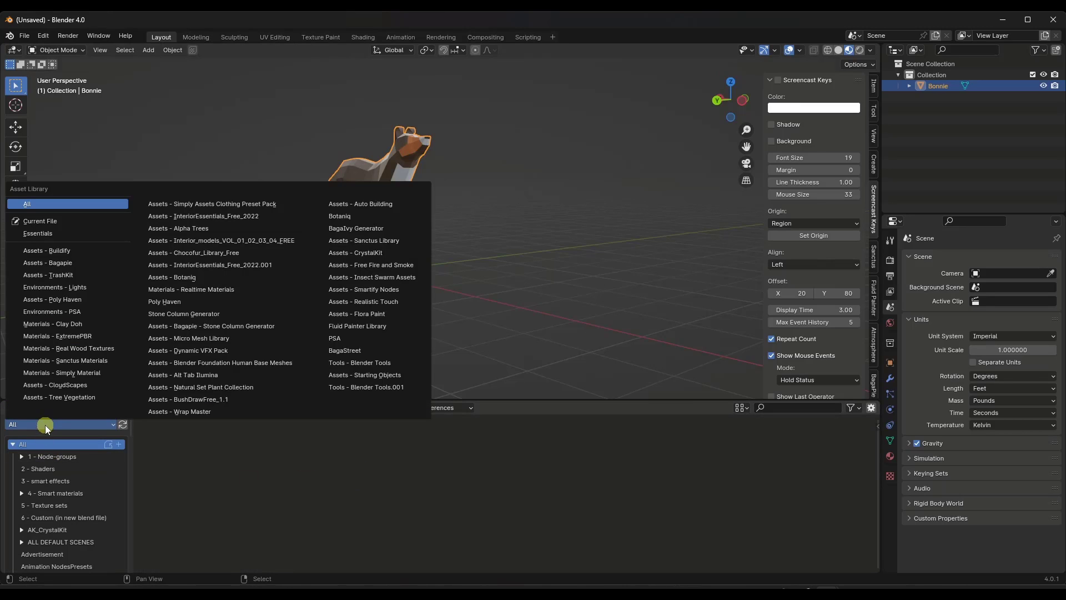
left_click(389, 387)
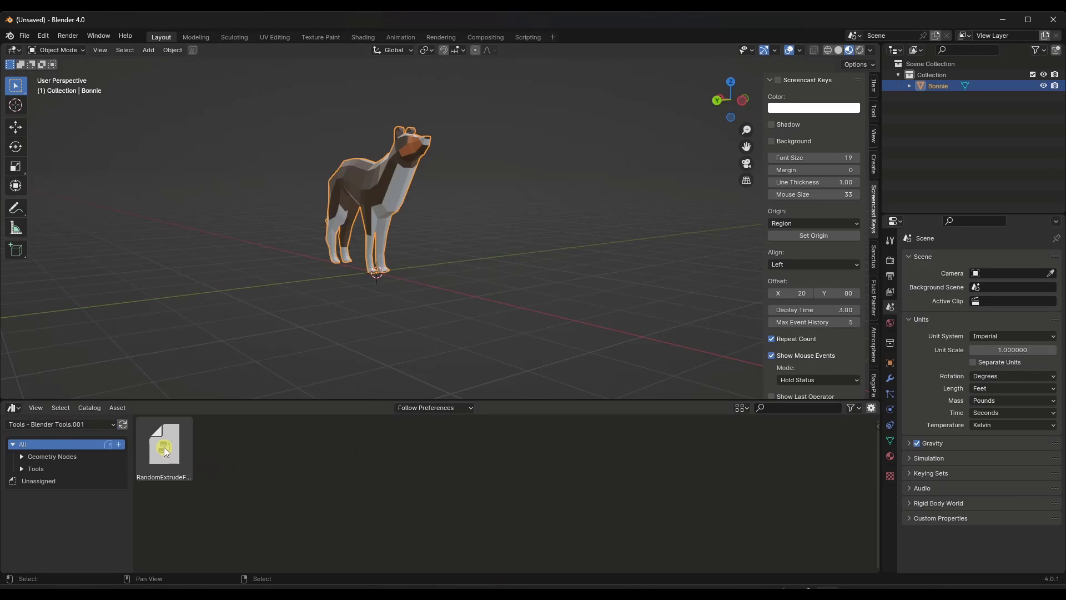
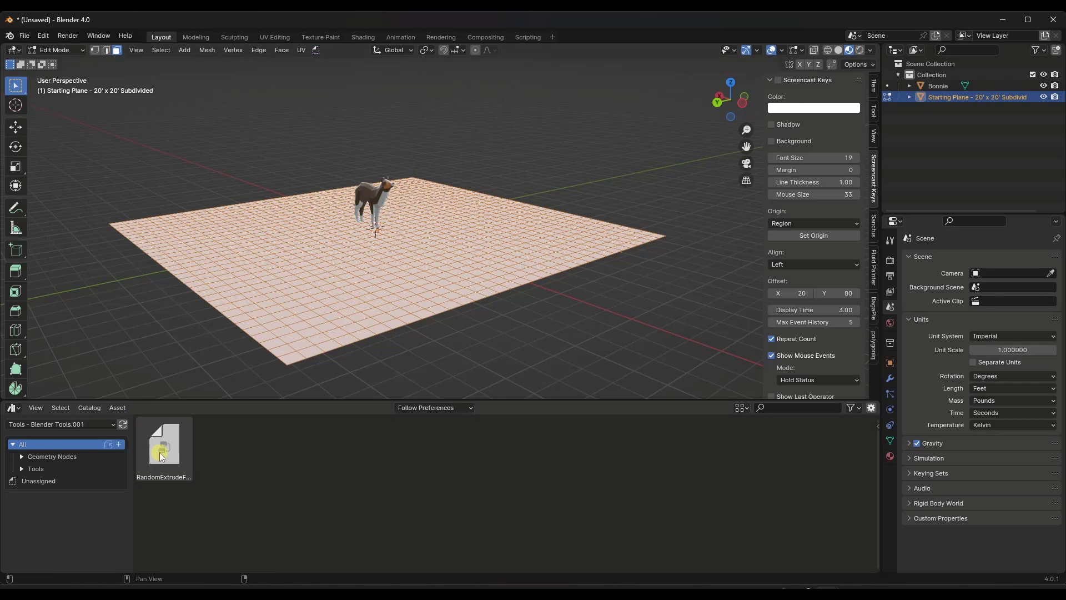
left_click_drag(165, 449, 185, 308)
mouse_move(139, 350)
left_mouse_down()
mouse_move(117, 351)
mouse_move(139, 361)
left_mouse_up()
mouse_move(383, 238)
middle_mouse_down()
mouse_move(393, 220)
mouse_move(378, 237)
middle_mouse_up()
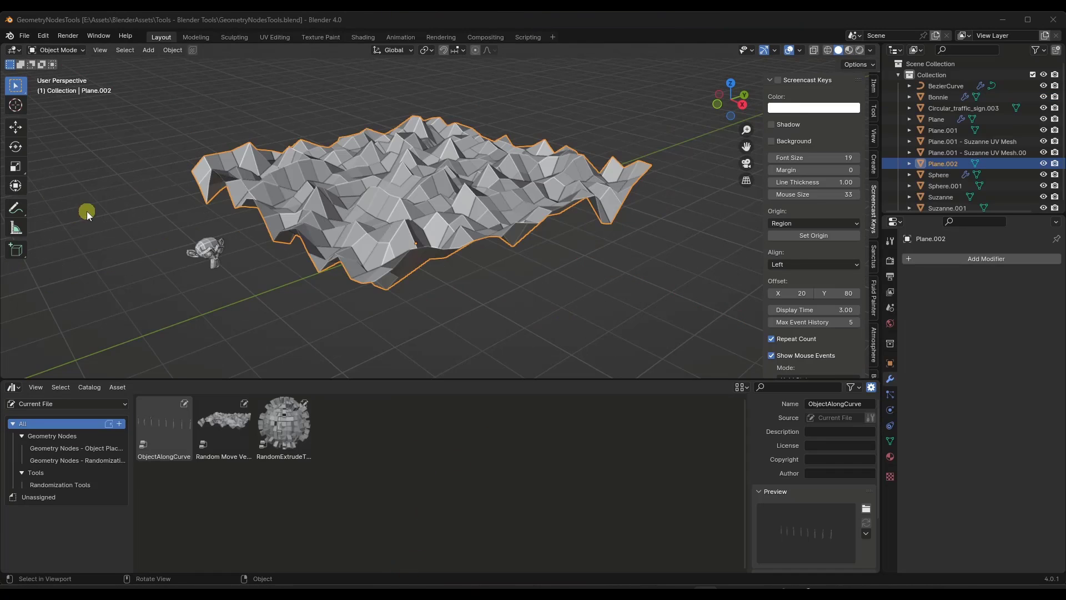
Rename the Geometry Nodes asset catalog to Geometry Nodes Modifiers and save the GeometryNodesTools file
middle_click_drag(452, 195, 444, 198)
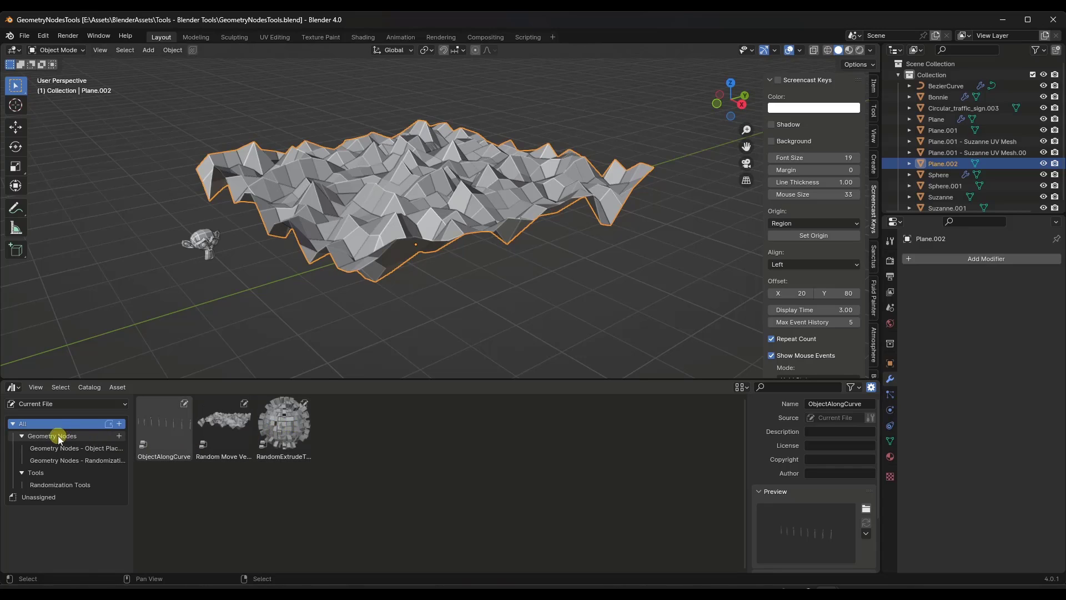
left_click(53, 486)
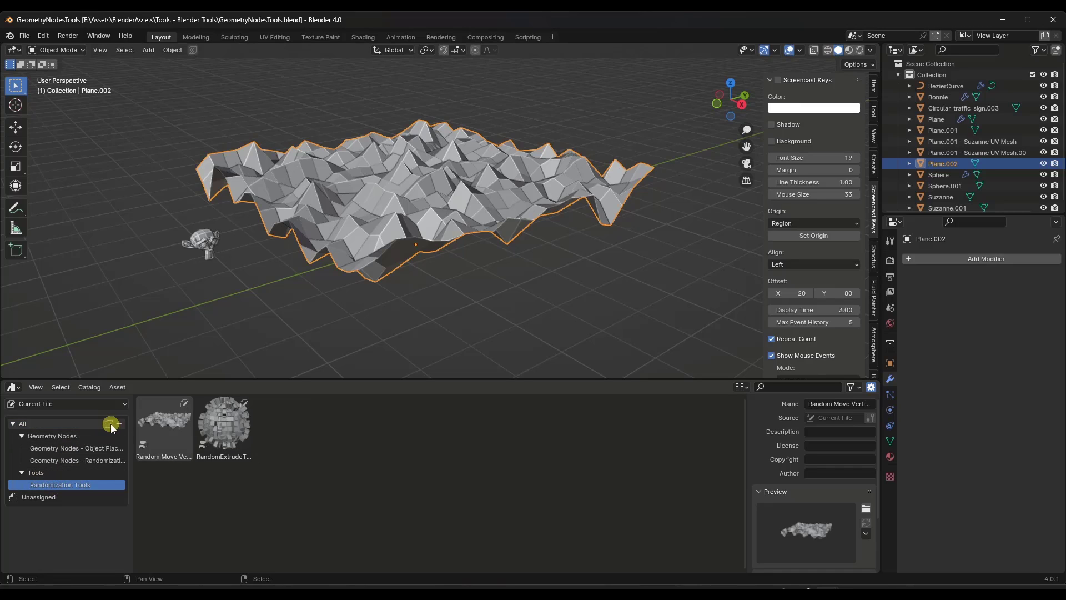
left_click(56, 437)
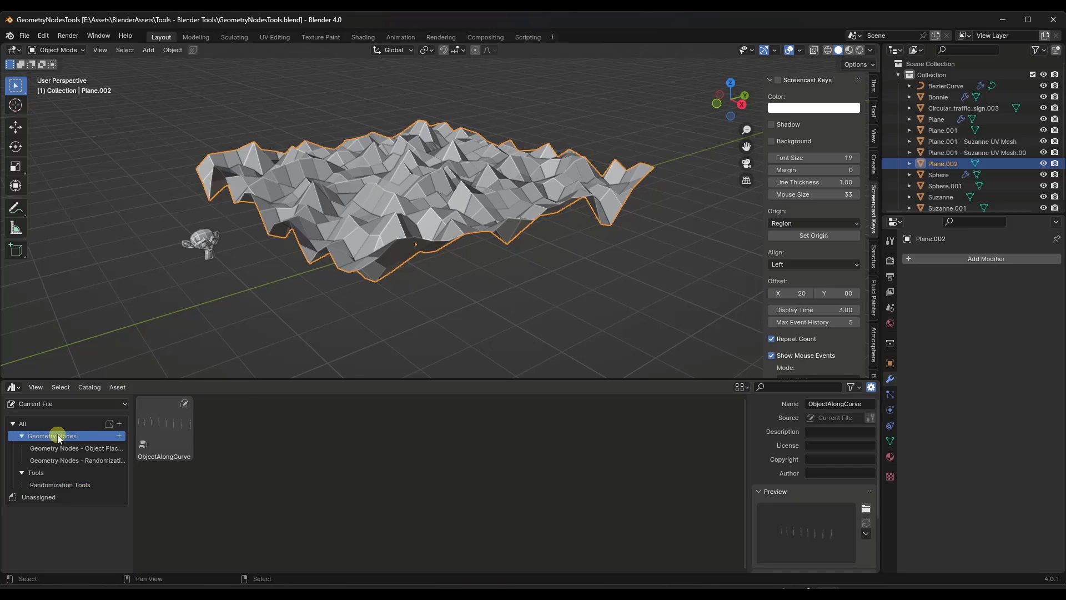
double_click(56, 436)
key("End")
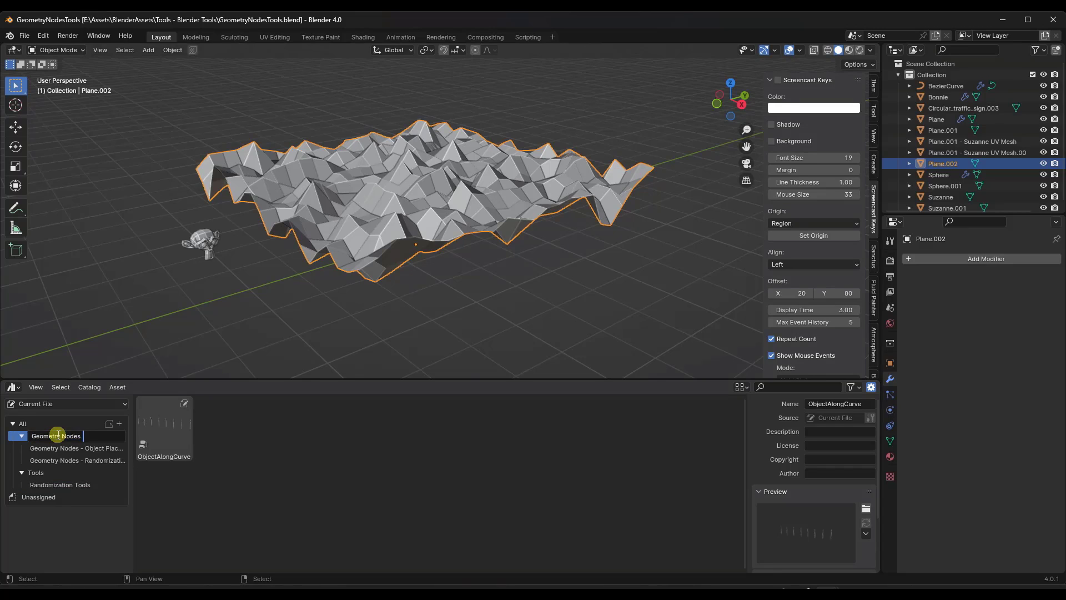
key("Return")
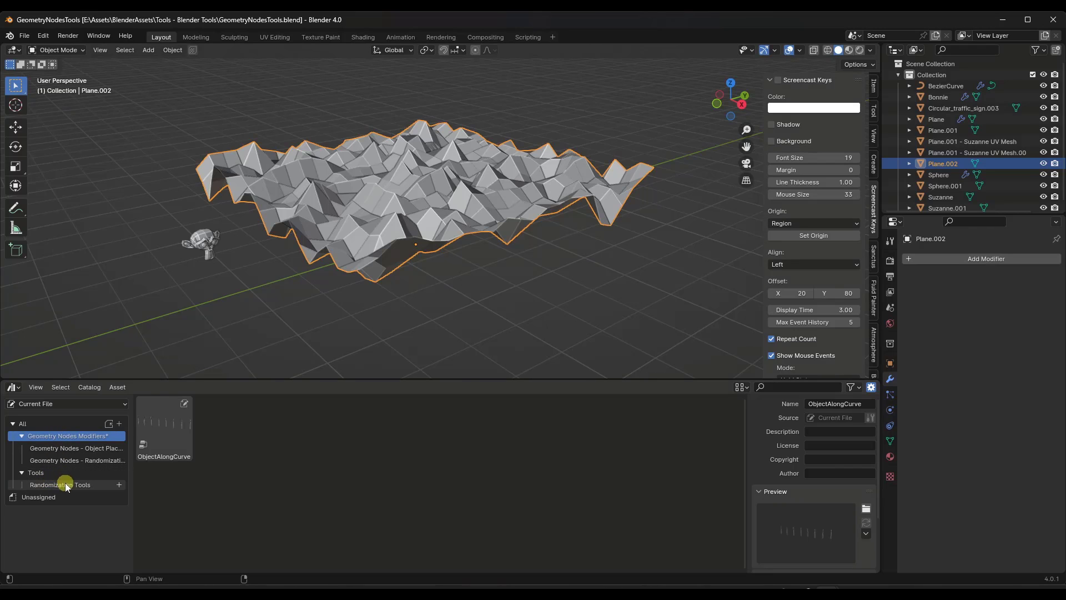
left_click(24, 35)
left_click(52, 108)
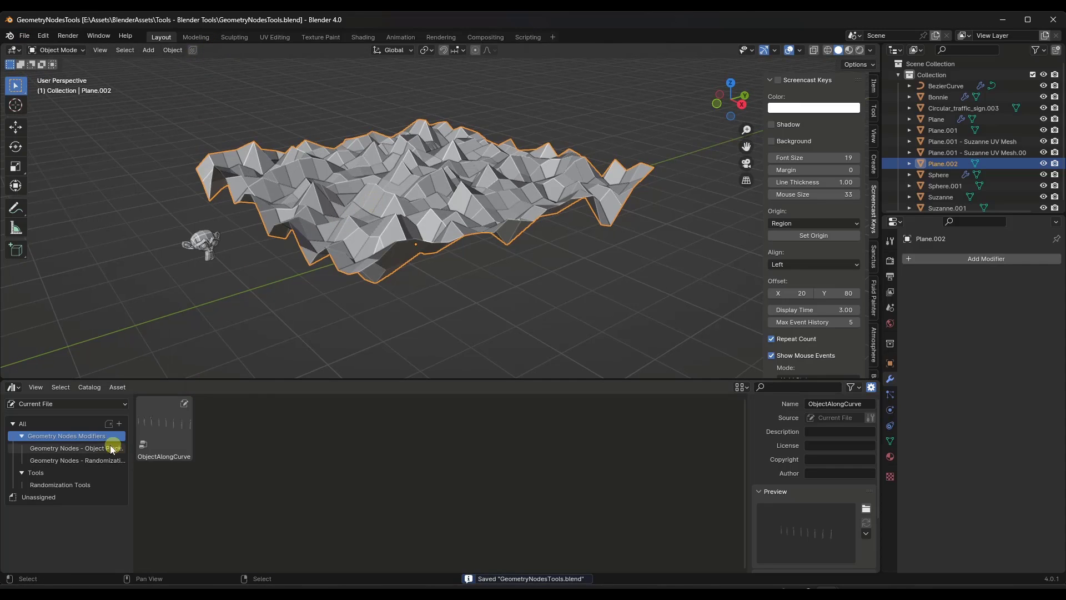
Start a new file and delete the default dog model from the scene
left_click(45, 484)
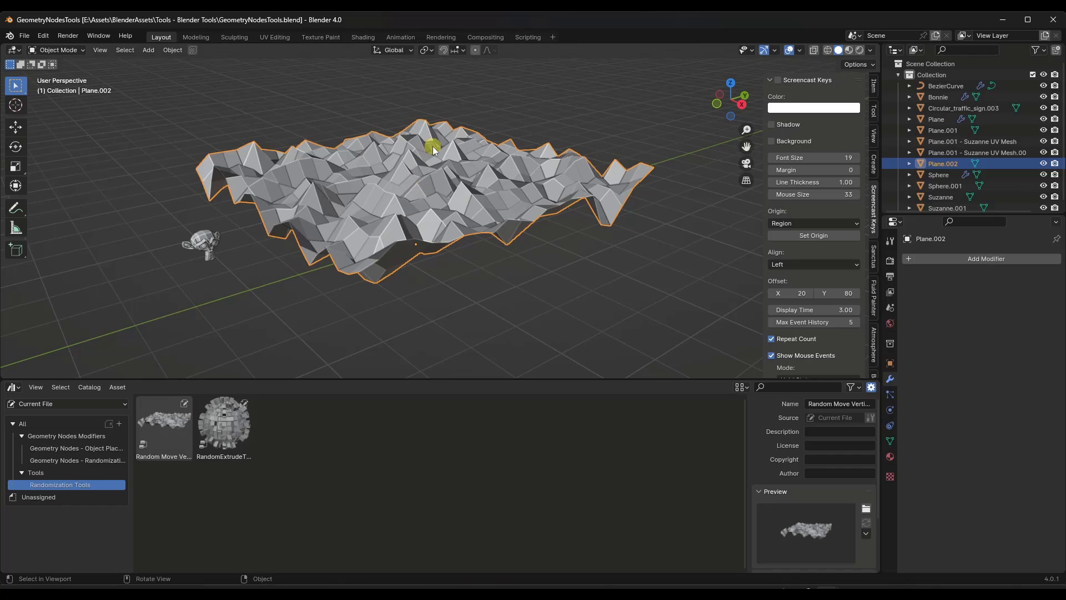
left_click(25, 35)
left_click(26, 38)
left_click(26, 37)
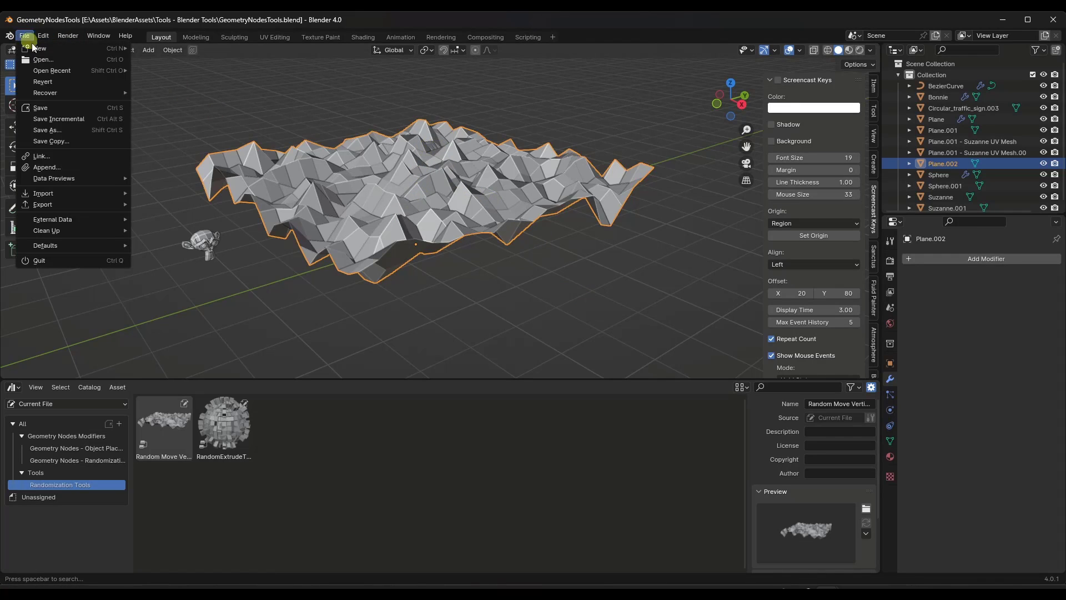
mouse_move(34, 50)
left_click(160, 51)
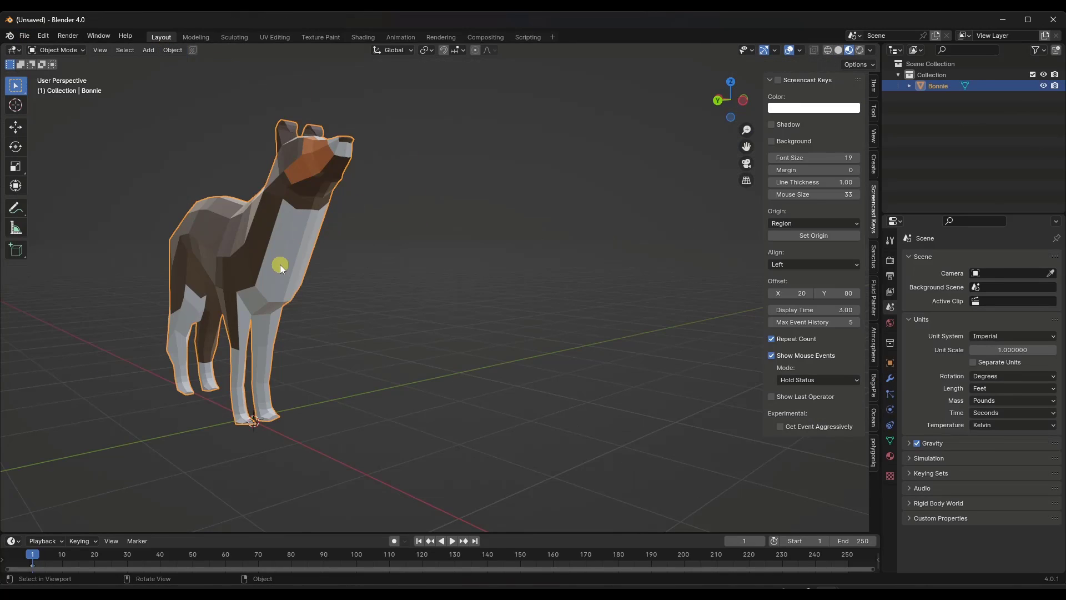
key("Delete")
Enlarge the timeline area, change it to an Asset Browser, and show the Tools - Blender Tools library
left_click_drag(334, 533, 350, 376)
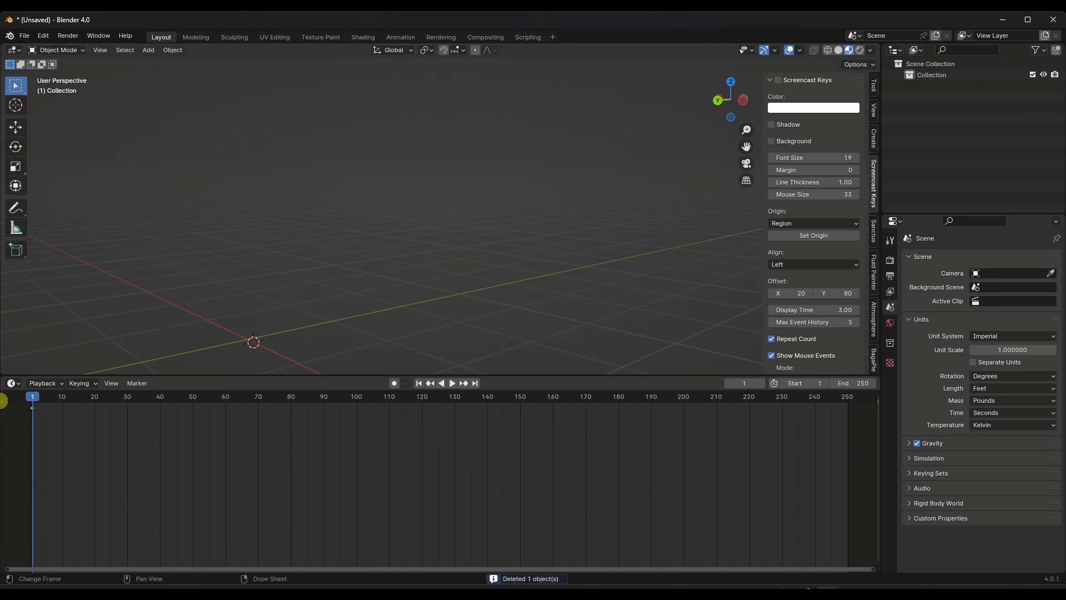
left_click(12, 384)
left_click(371, 455)
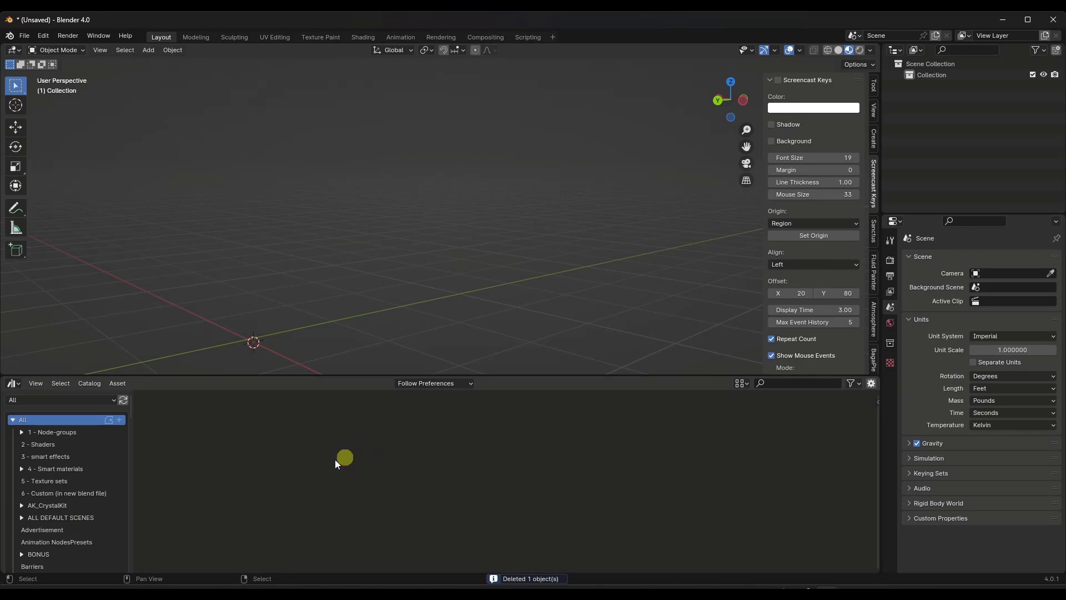
left_click(49, 401)
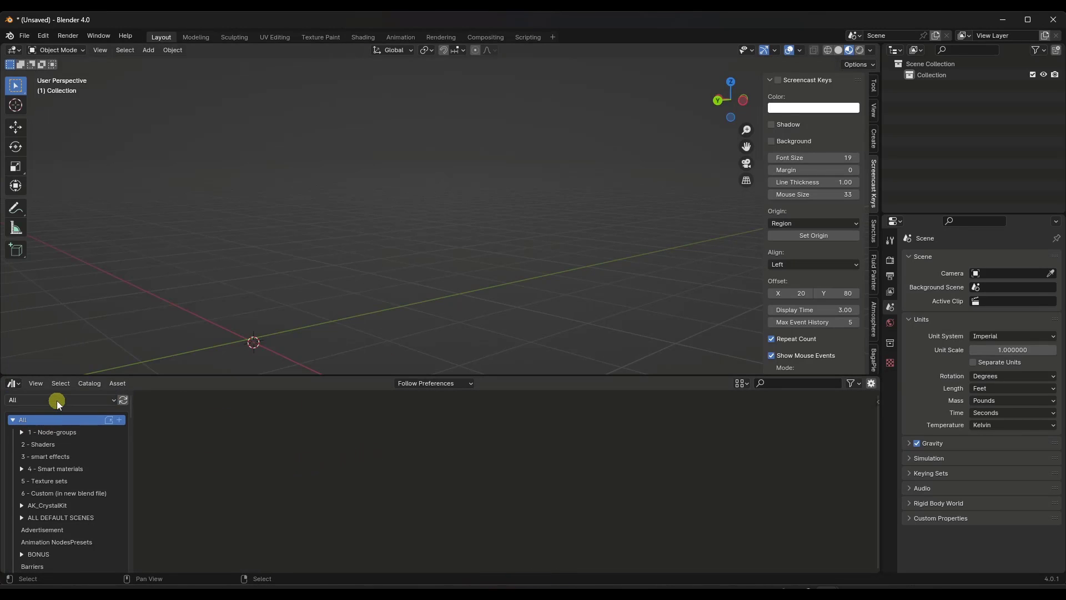
left_click(57, 401)
left_click(372, 338)
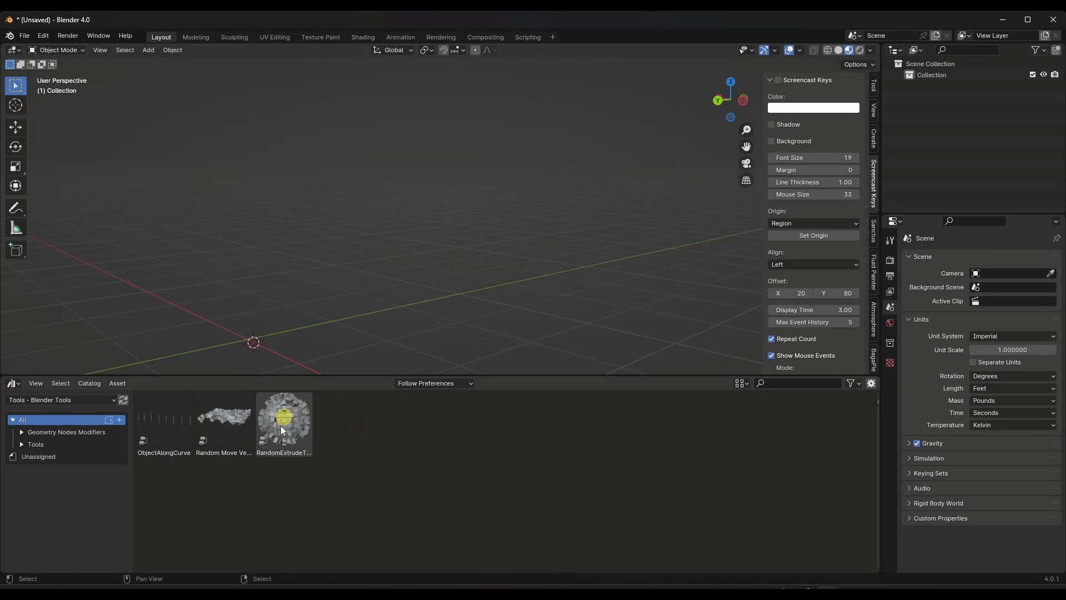
middle_click_drag(499, 209, 472, 211)
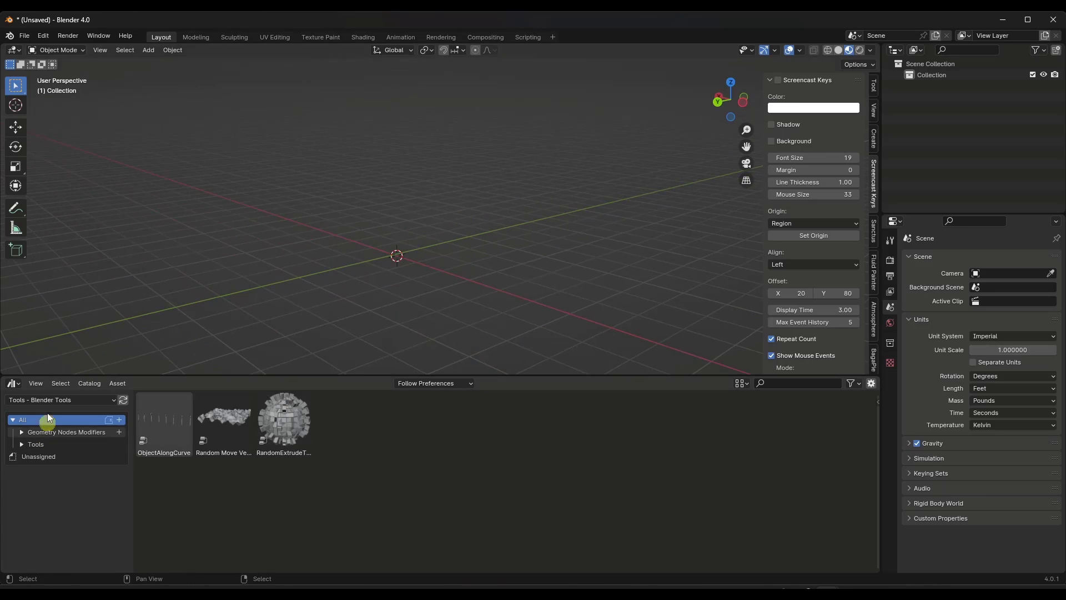
Show the Assets - Starting Objects library and place its subdivided 20' x 20' Starting Plane in the scene
left_click(49, 400)
left_click(370, 345)
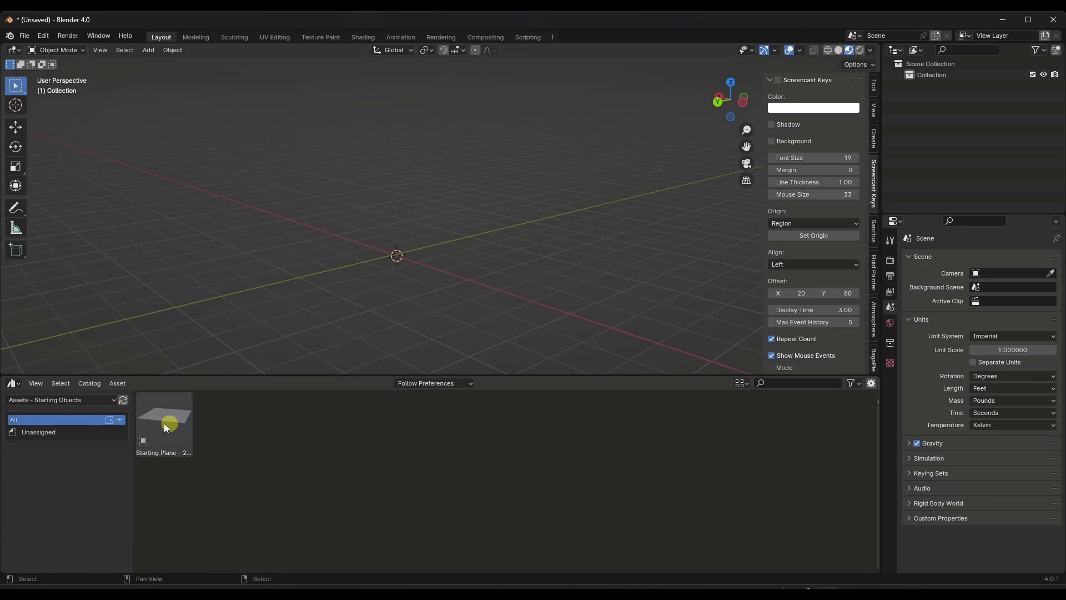
left_click_drag(165, 423, 397, 255)
key("KP_Decimal")
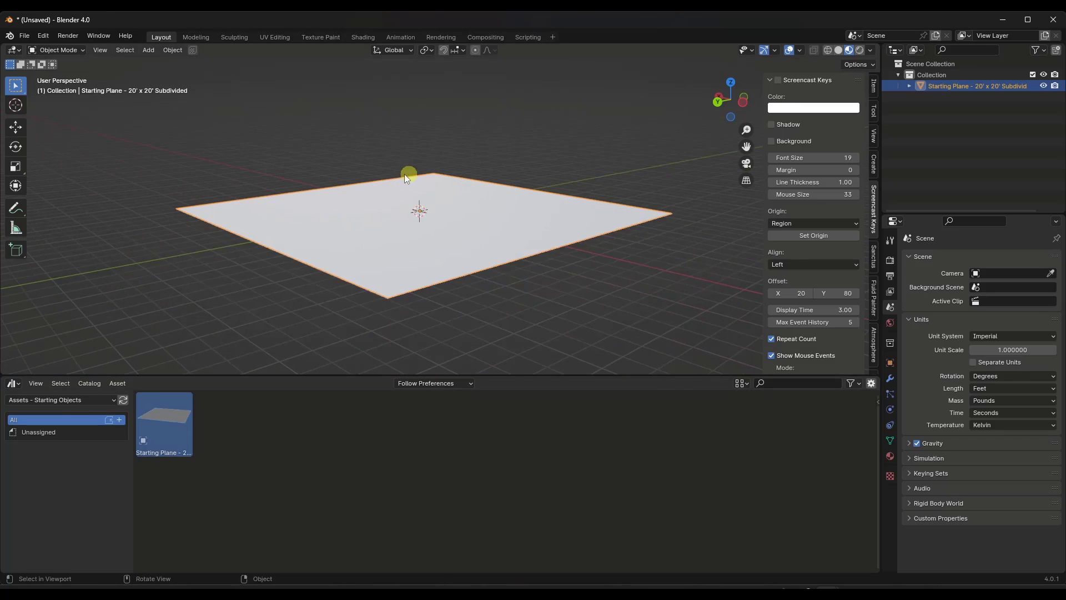
Put the plane in Edit Mode with all its faces selected and list the available Randomization Tools
key("Tab")
left_click(323, 51)
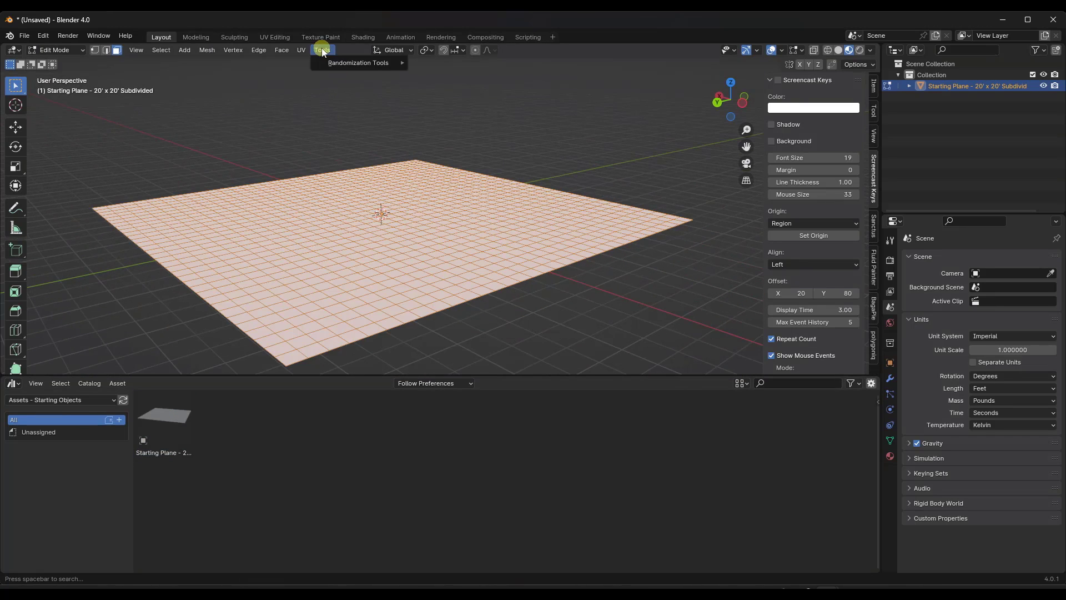
left_click(255, 121)
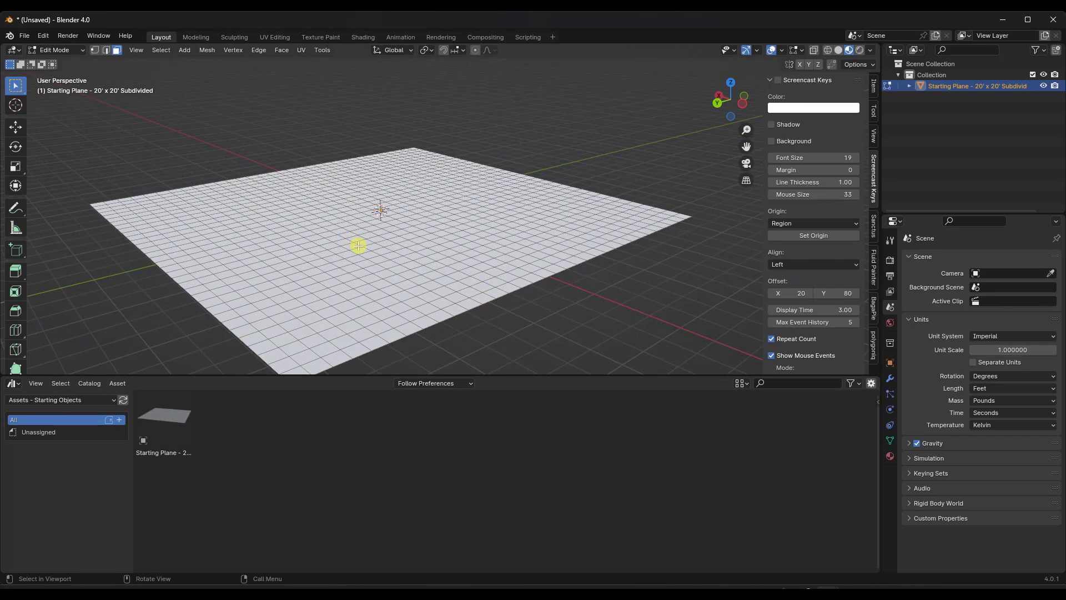
key("a")
left_click(322, 50)
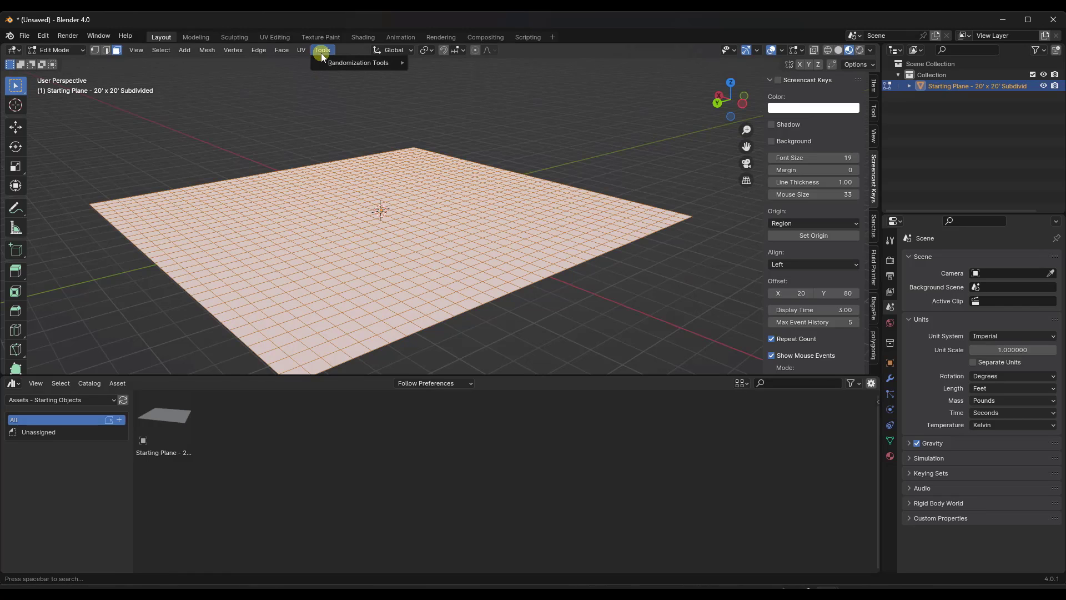
mouse_move(334, 65)
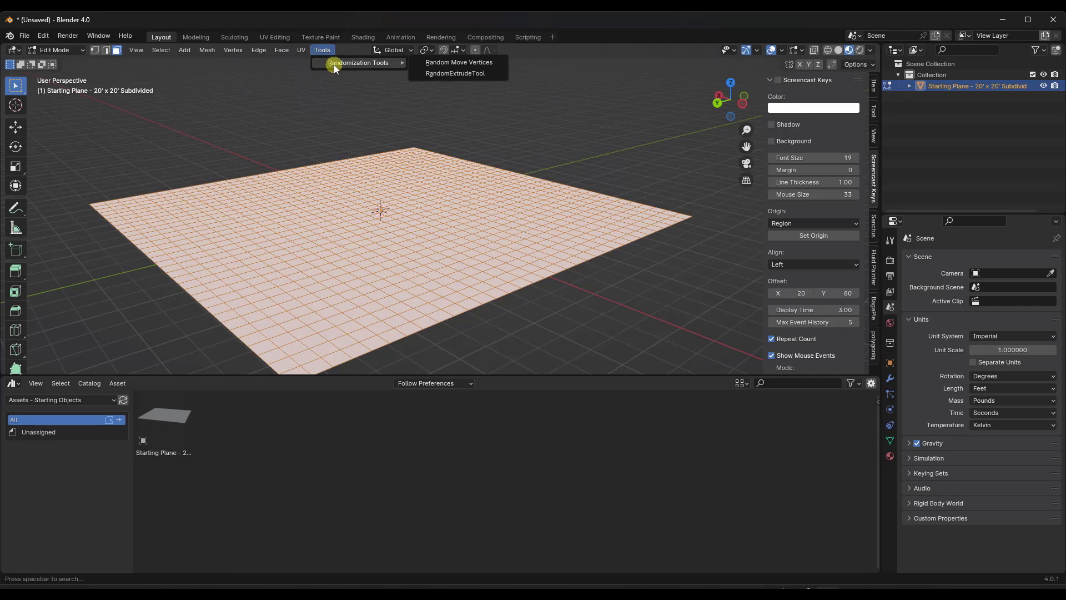
Switch the Asset Browser to the Tools - Blender Tools library and expand its Tools catalog
left_click(102, 398)
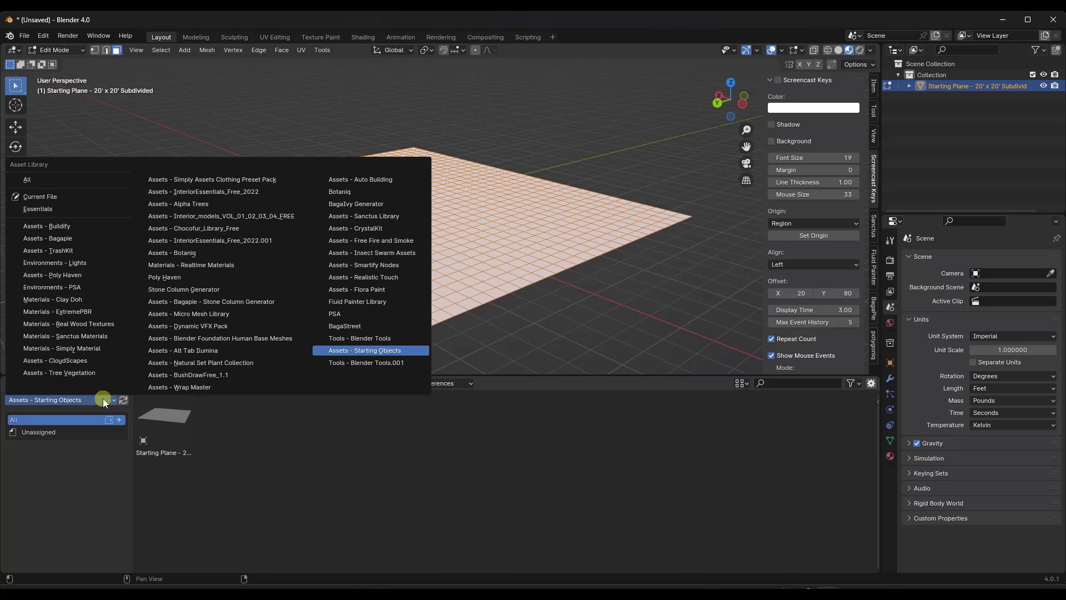
left_click(361, 338)
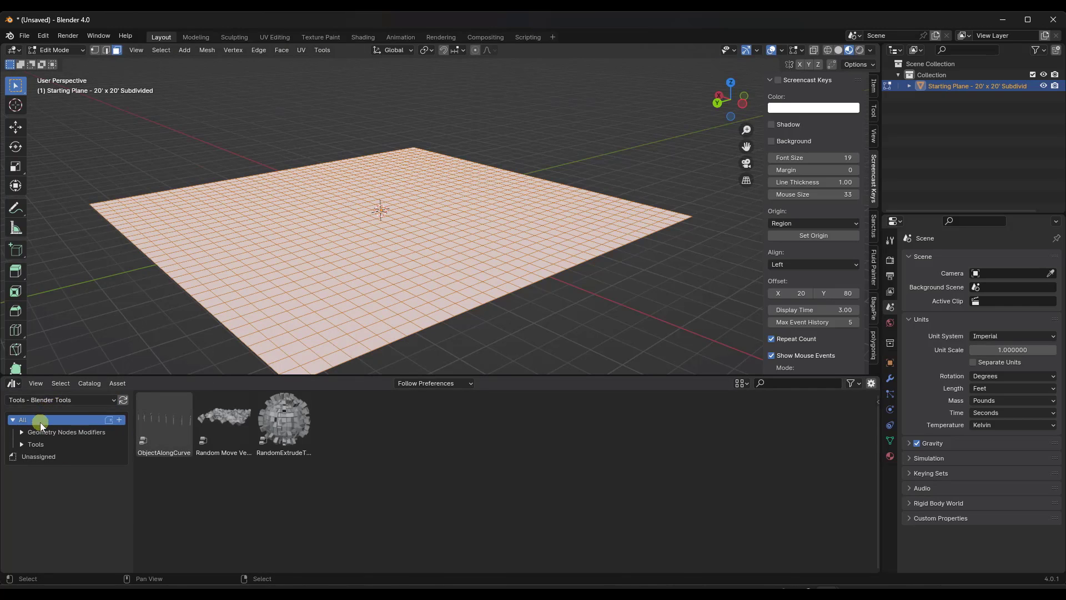
left_click(22, 444)
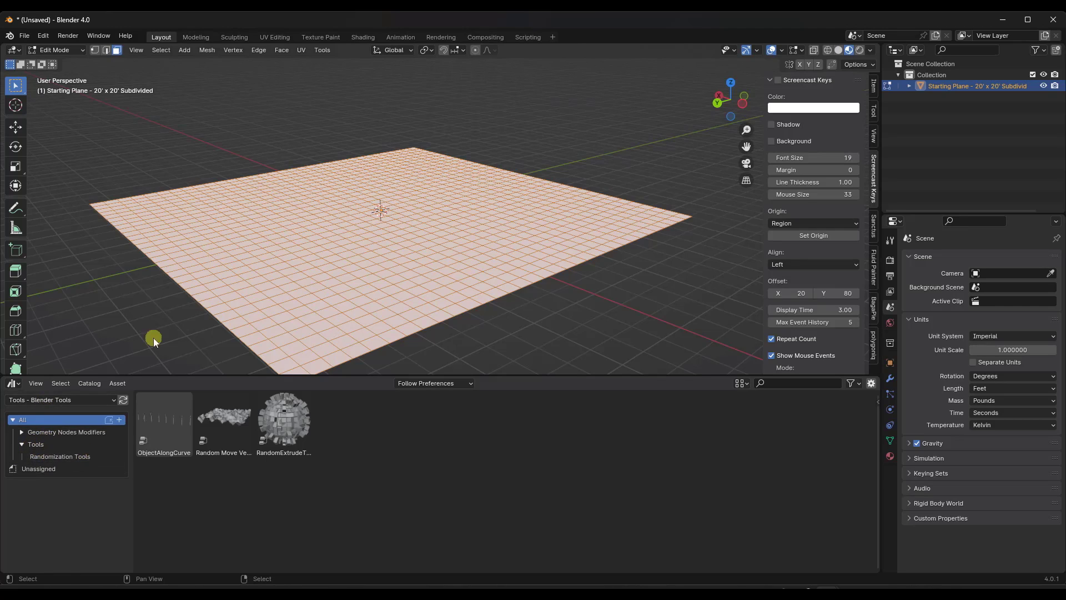
Apply the Random Move Vertices tool to all faces of the plane and set its Scale to 4.990
left_click(320, 51)
mouse_move(334, 62)
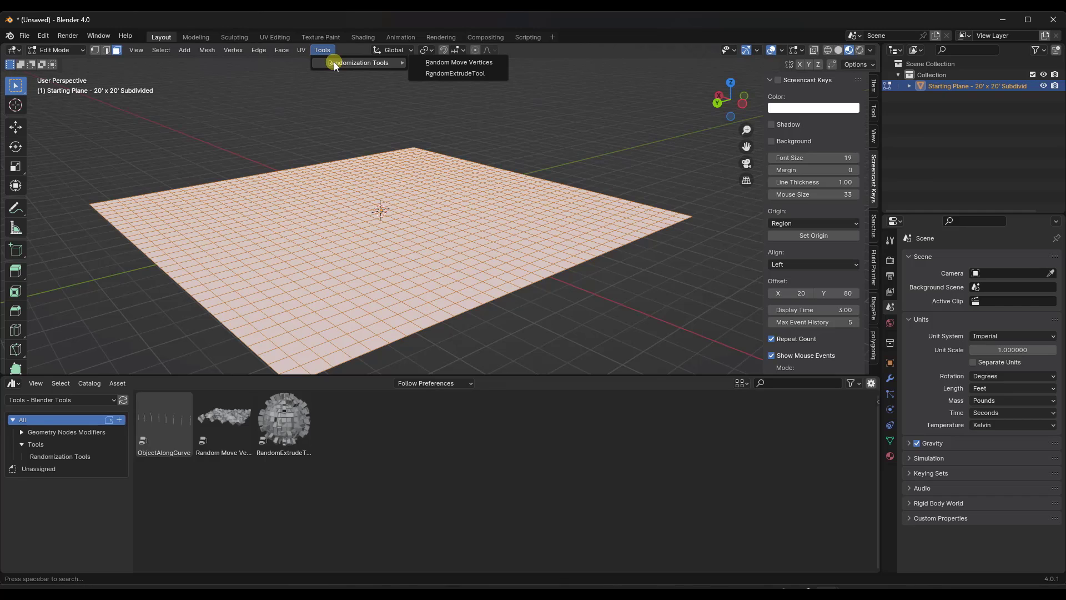
left_click(459, 63)
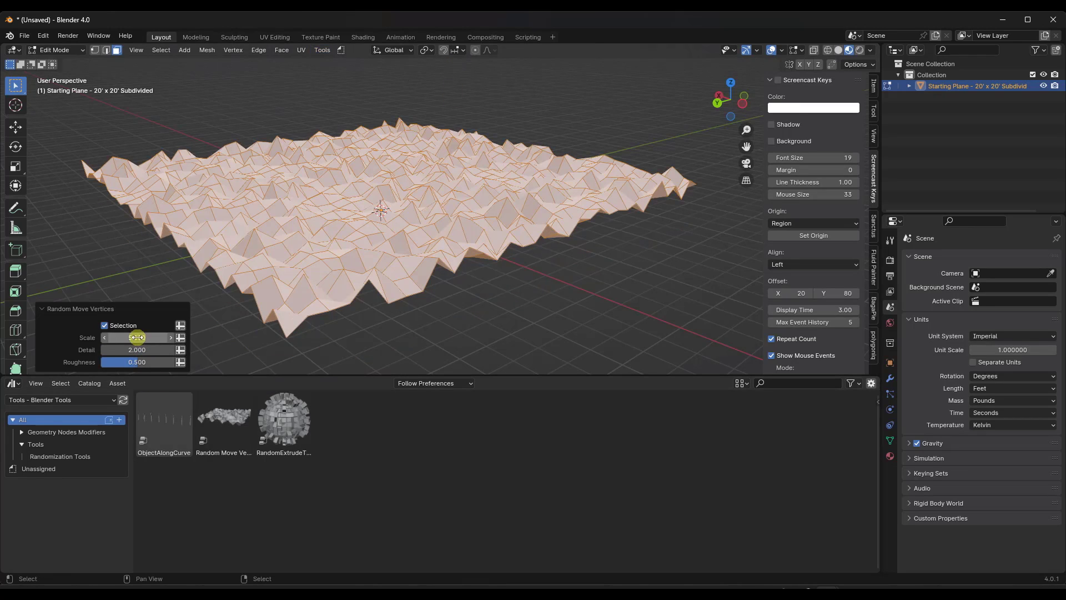
left_click_drag(138, 338, 159, 337)
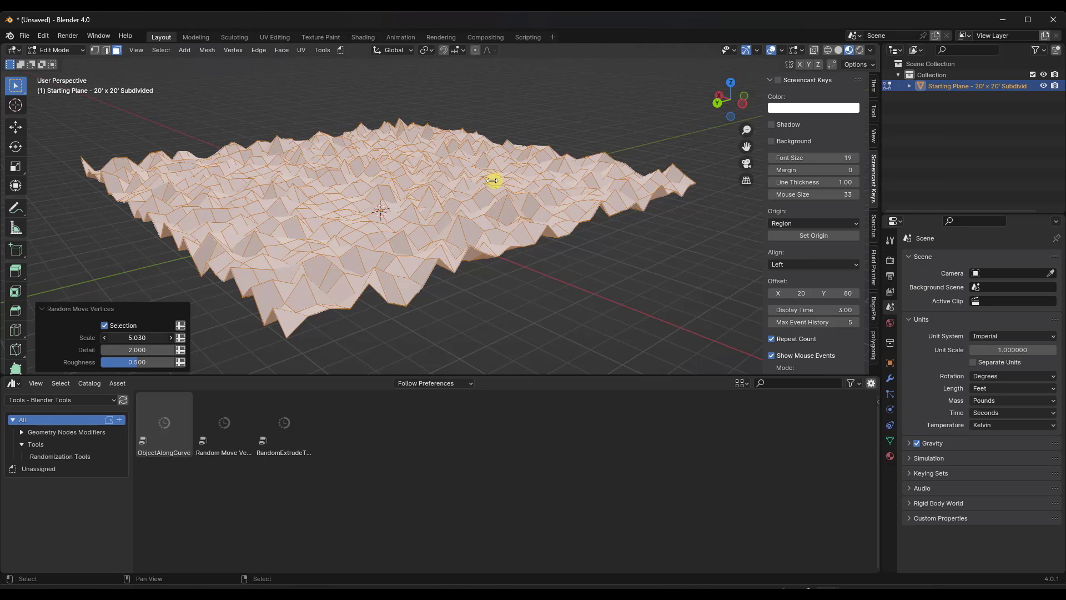
left_click_drag(412, 204, 352, 203)
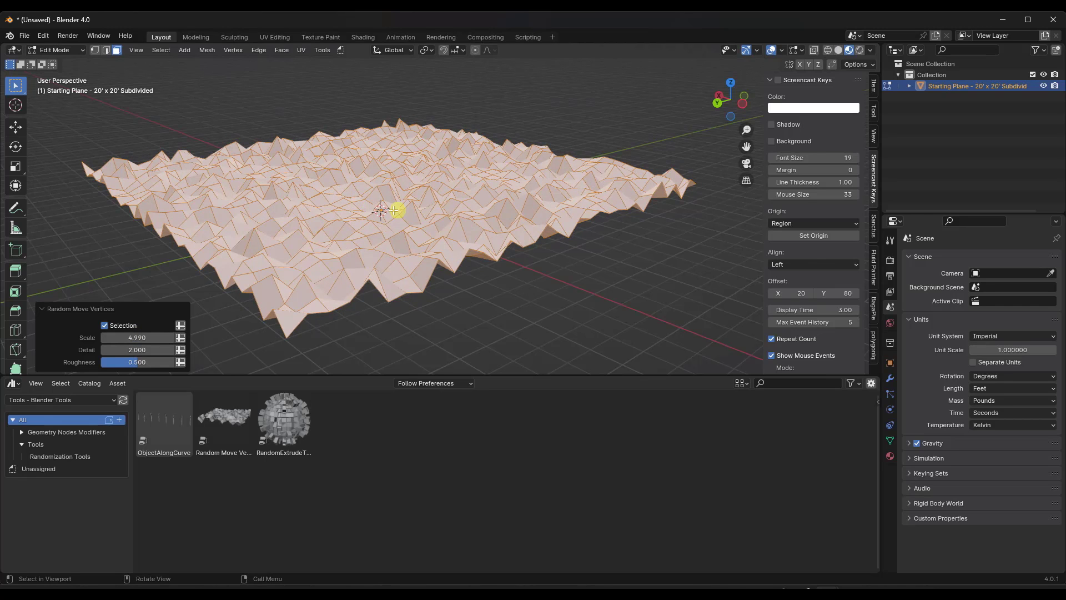
mouse_move(410, 189)
middle_mouse_down()
mouse_move(376, 185)
mouse_move(399, 180)
middle_mouse_up()
scroll(407, 182, "up", 3)
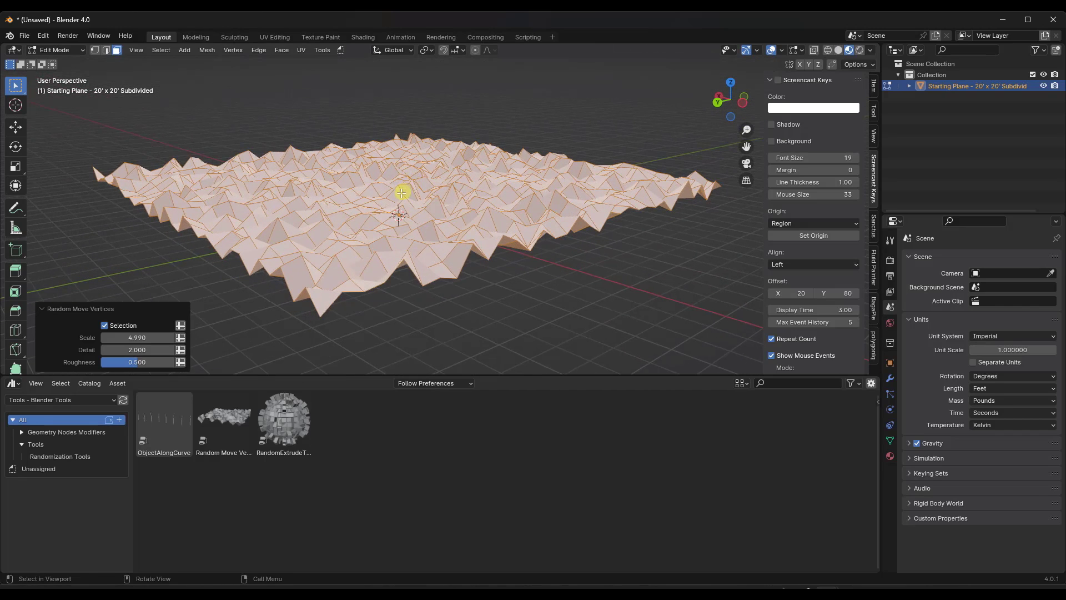
Raise the Scale of Random Move Vertices to 5.220
left_click_drag(262, 395, 388, 208)
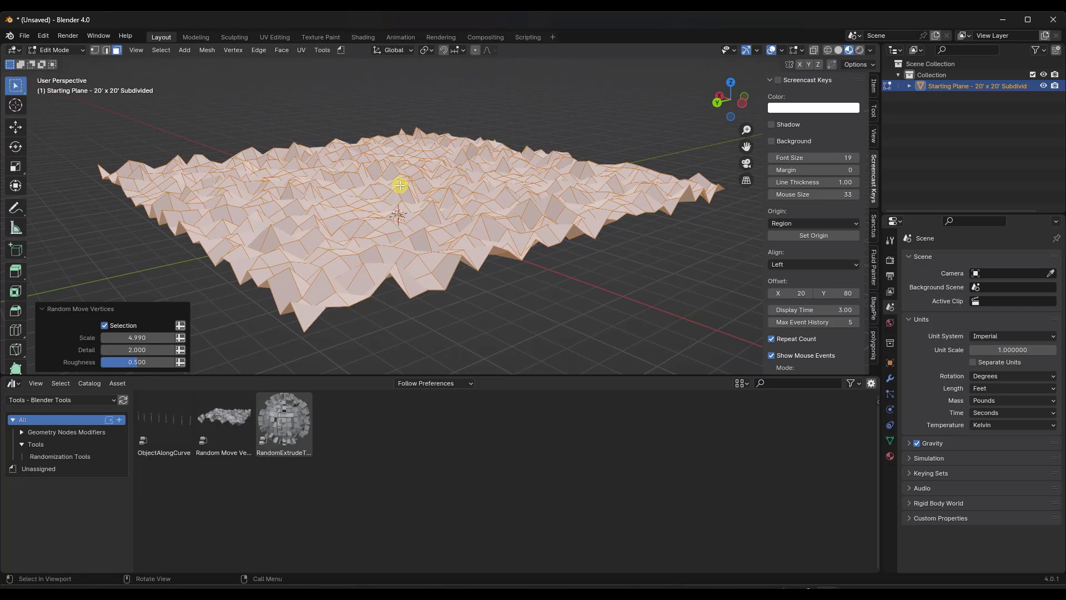
left_click_drag(139, 335, 153, 335)
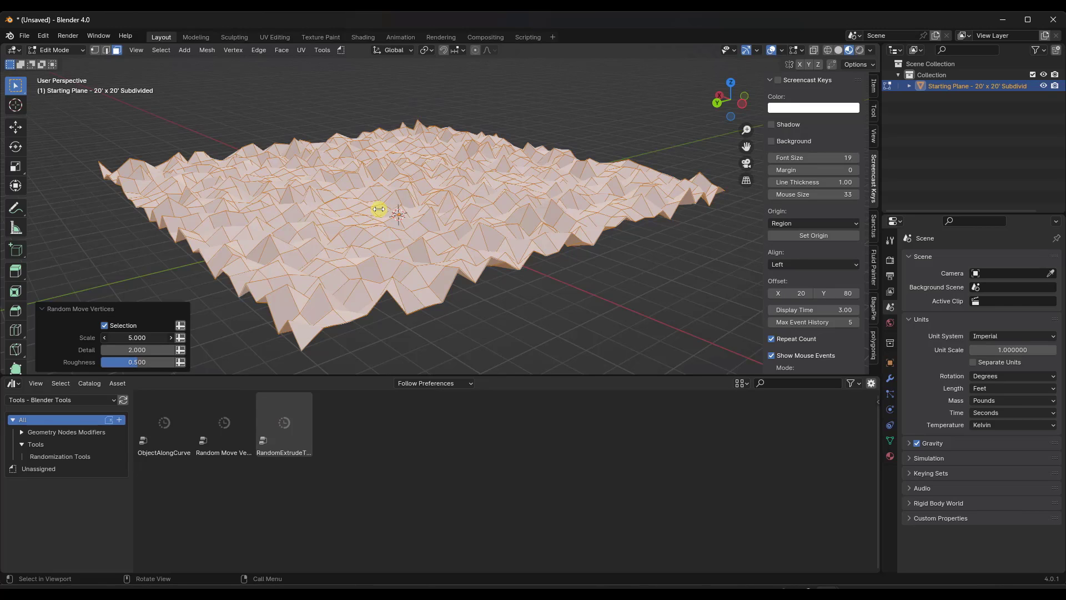
mouse_move(379, 207)
left_mouse_down()
mouse_move(407, 200)
mouse_move(368, 220)
left_mouse_up()
left_click_drag(162, 328, 394, 250)
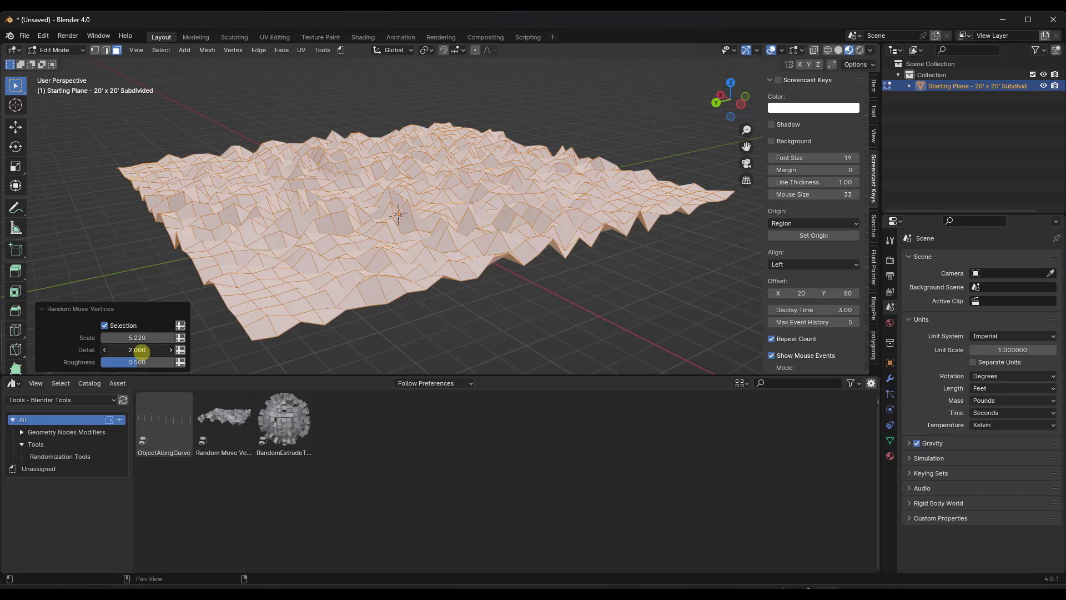
Set the Detail of Random Move Vertices on the plane to 3.110
left_click_drag(139, 350, 283, 420)
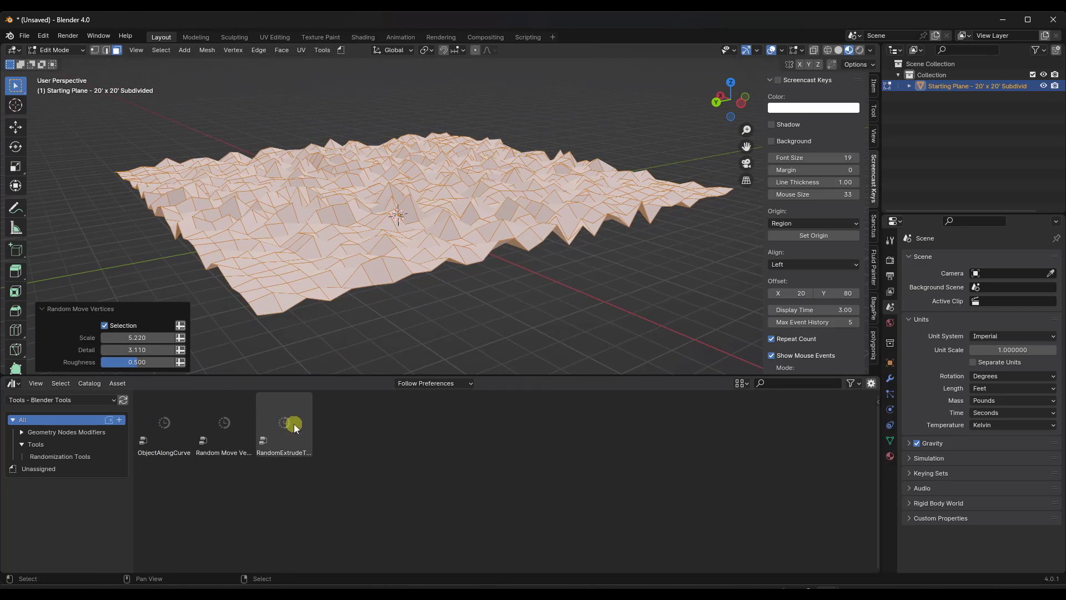
middle_click_drag(348, 226, 294, 259)
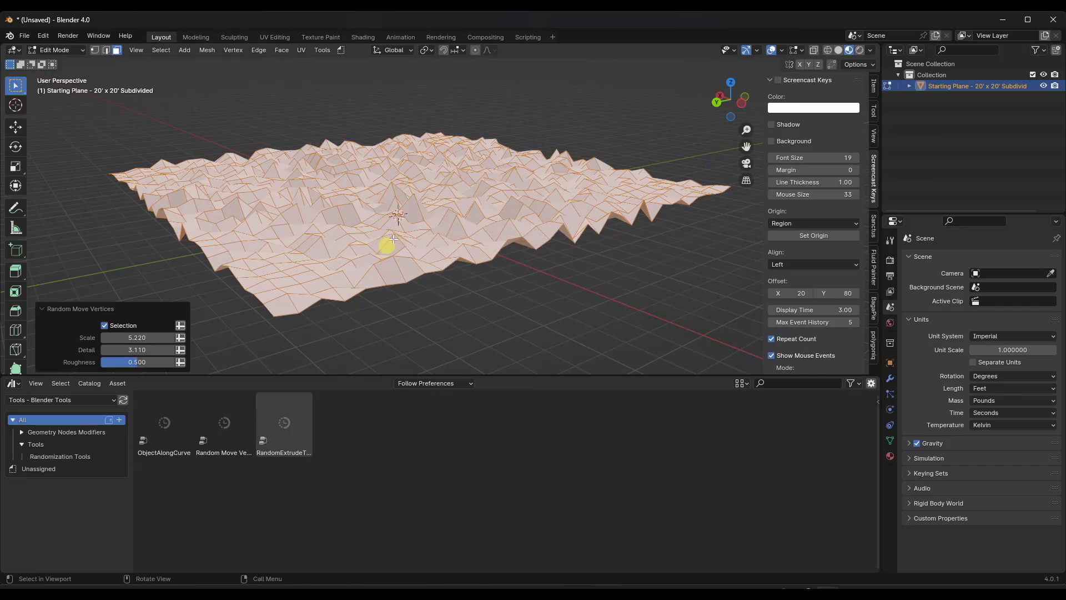
key("ctrl+z")
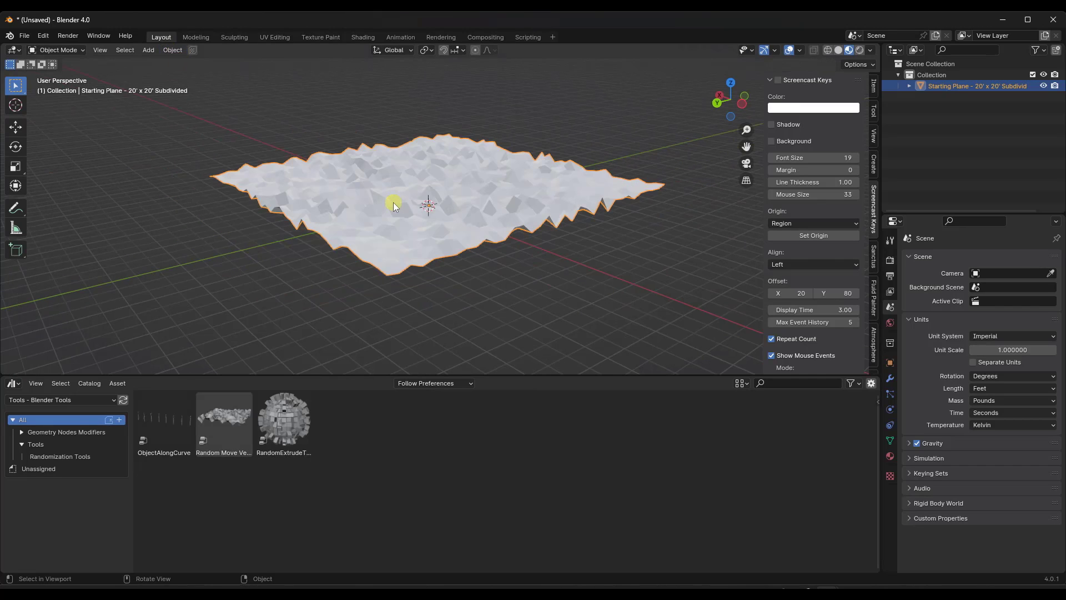
Put the plane back in Edit Mode, list its Randomization Tools and collapse the Tools catalog in the Asset Browser
key("Tab")
left_click(322, 51)
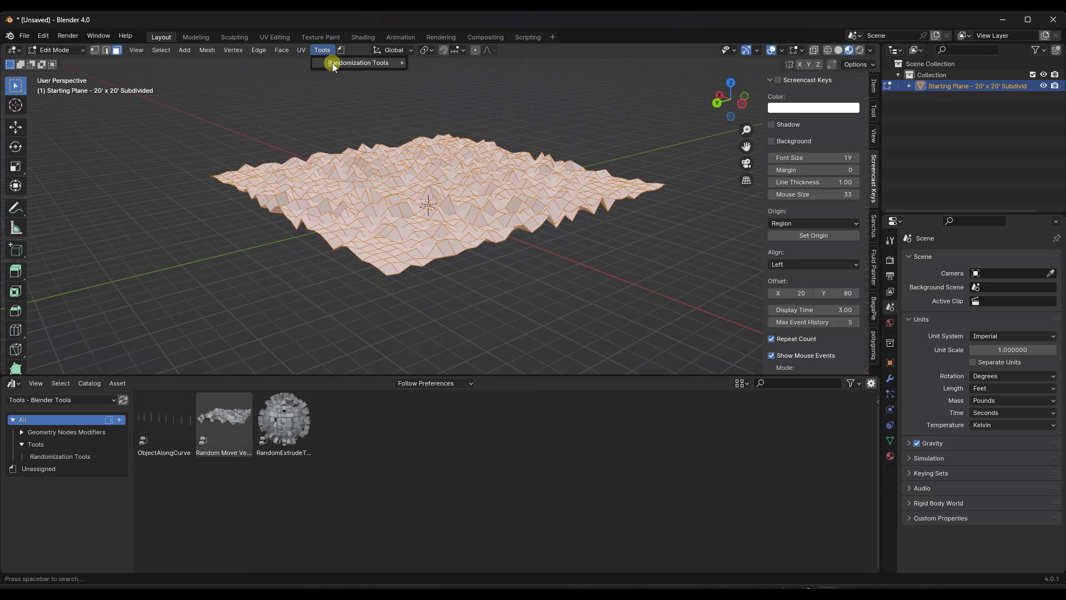
mouse_move(333, 63)
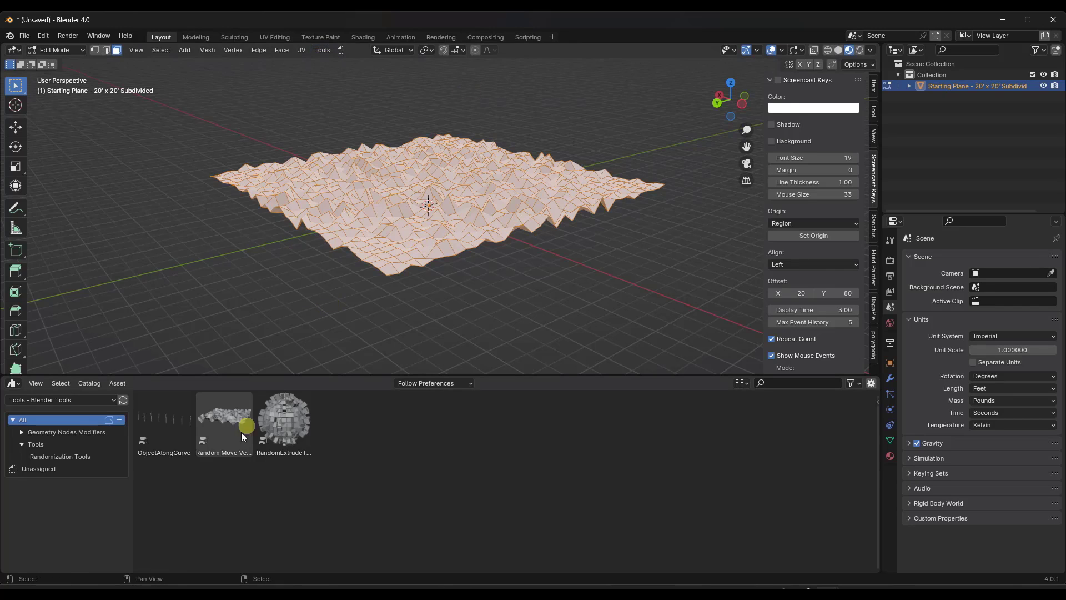
left_click(244, 454)
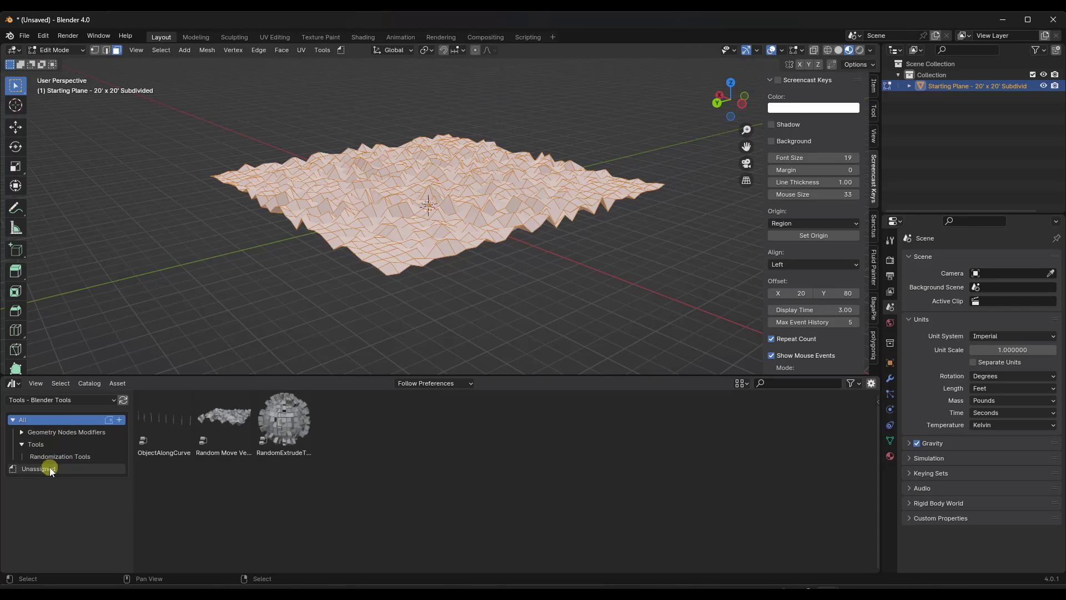
left_click(22, 445)
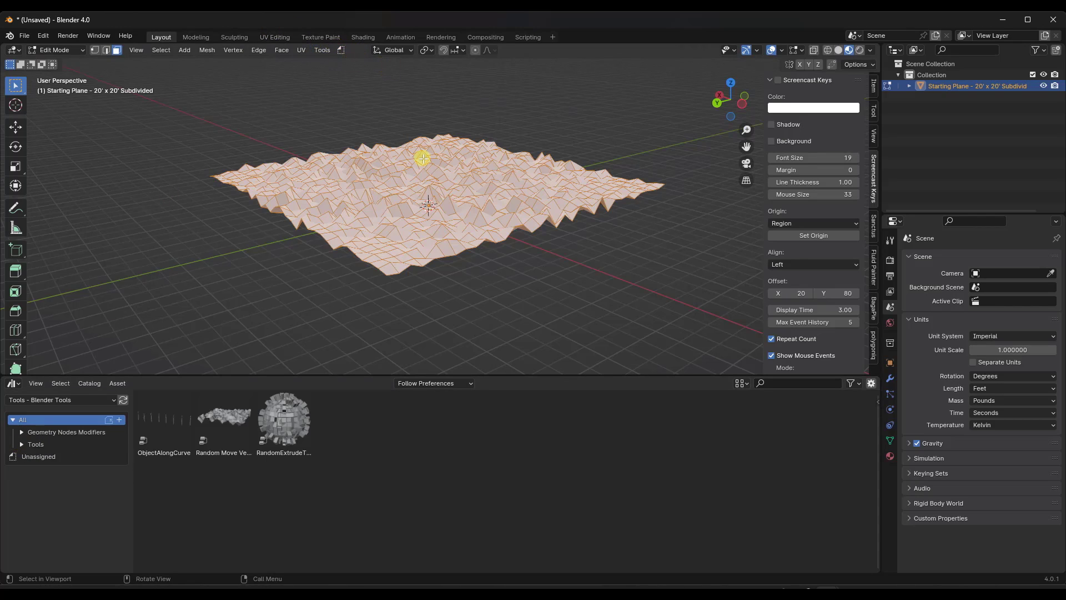
Repeat the last Random Move Vertices operation on all faces of the plane
key("shift+r")
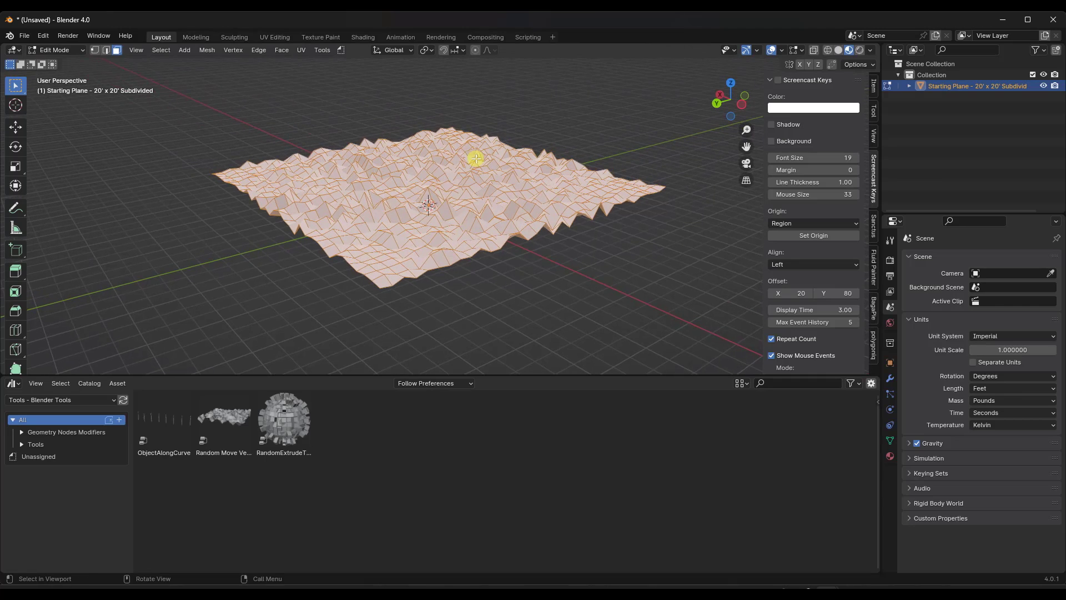
left_click(326, 52)
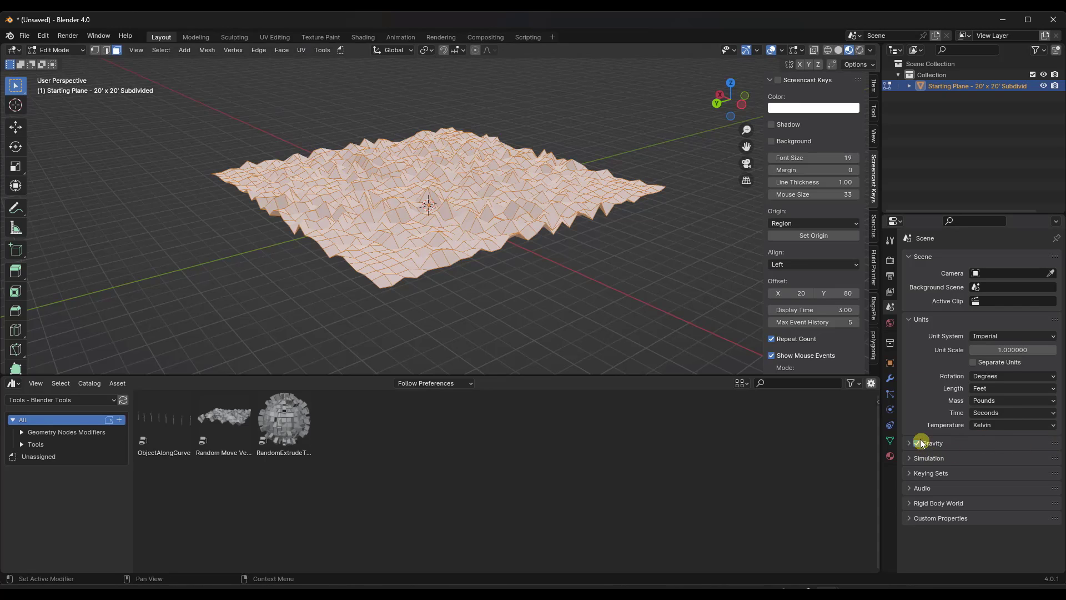
key("shift+r")
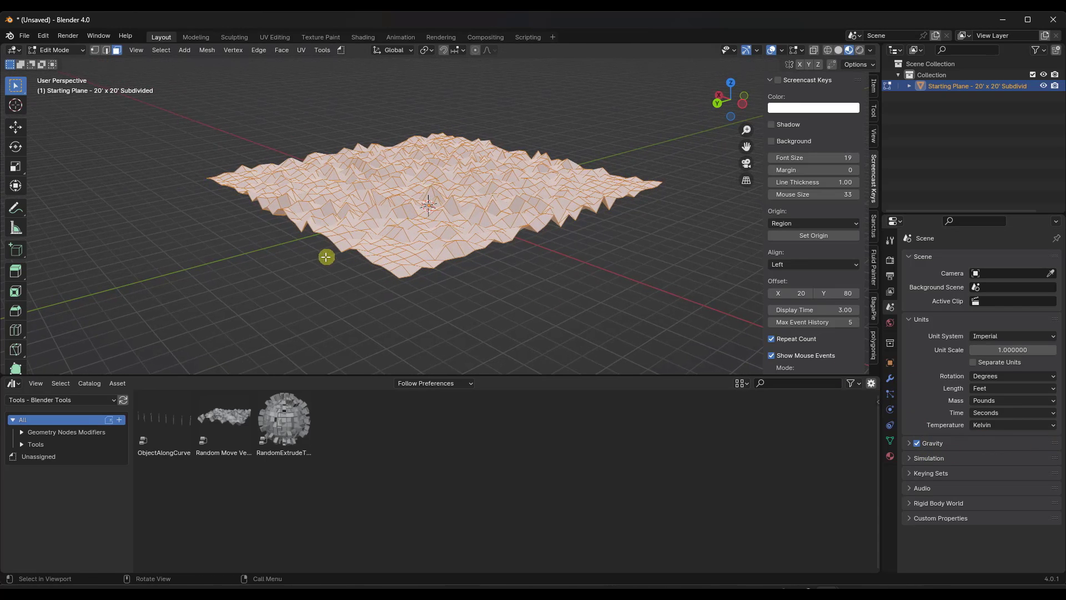
middle_click_drag(414, 215, 357, 205)
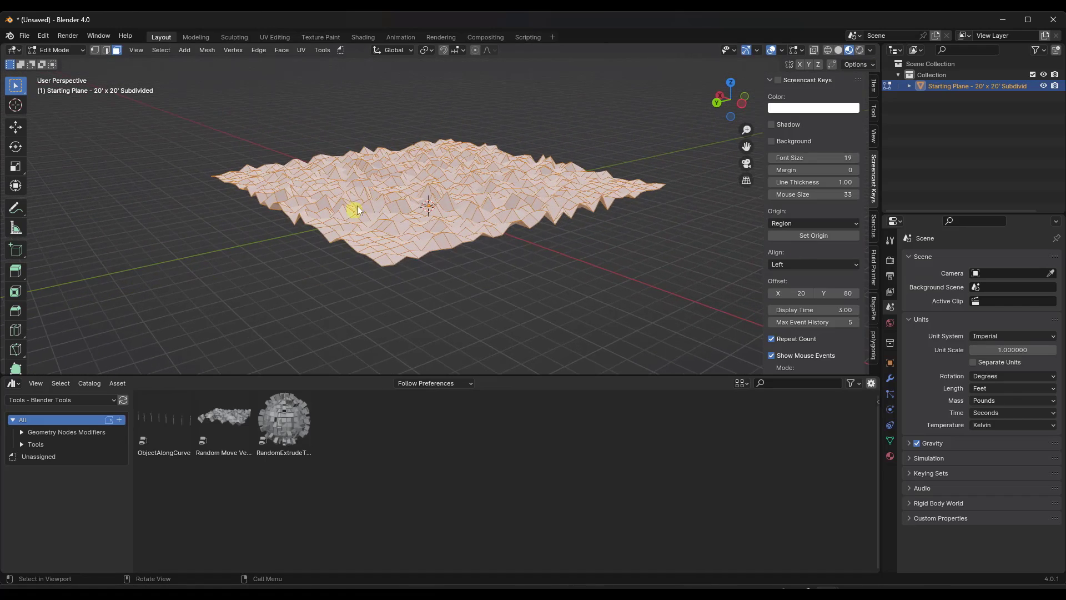
scroll(433, 200, "up", 2)
scroll(447, 192, "down", 3)
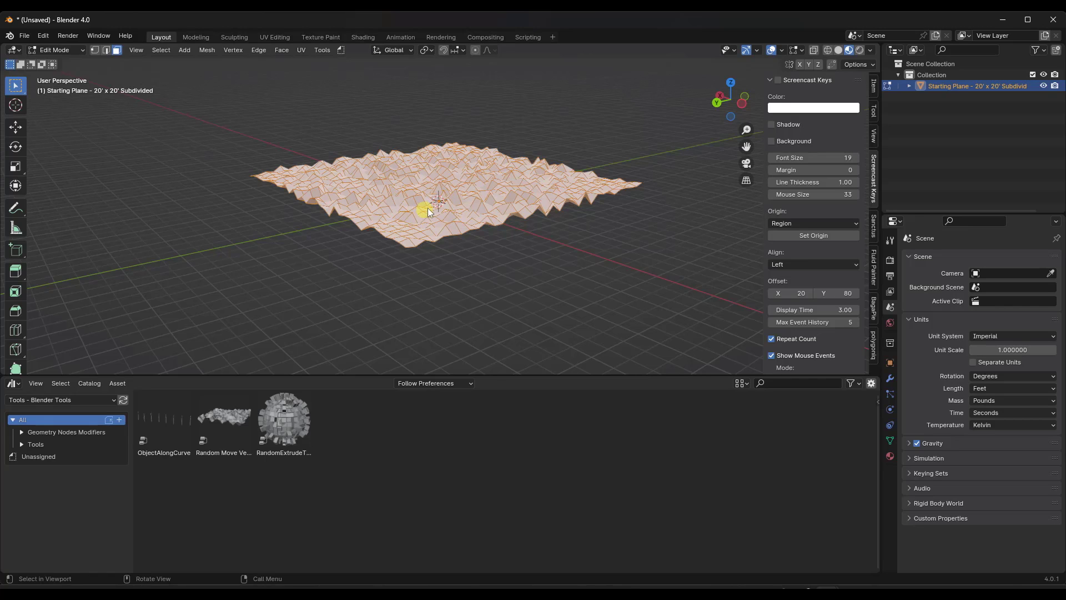
scroll(439, 205, "up", 4)
Return the plane to Object Mode and look through the objects that can be added to the scene
key("shift+a")
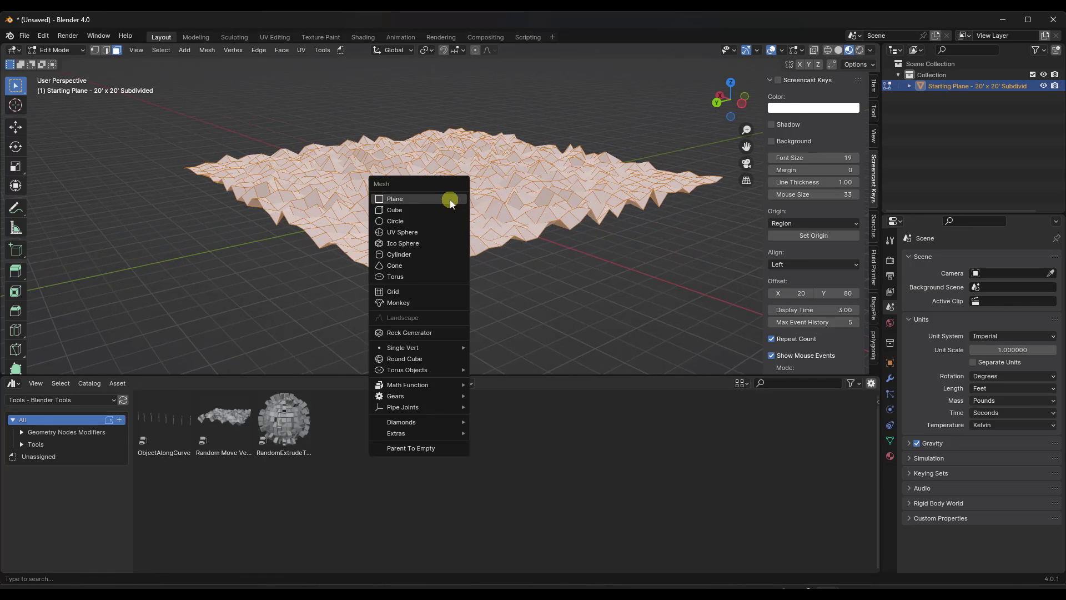
key("Tab")
key("shift+a")
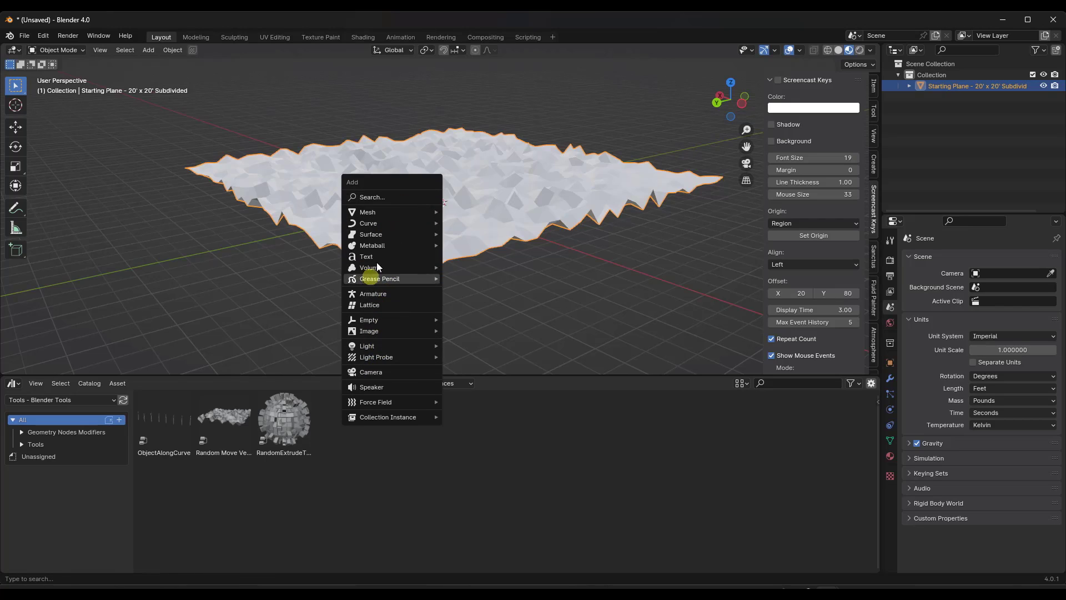
mouse_move(378, 210)
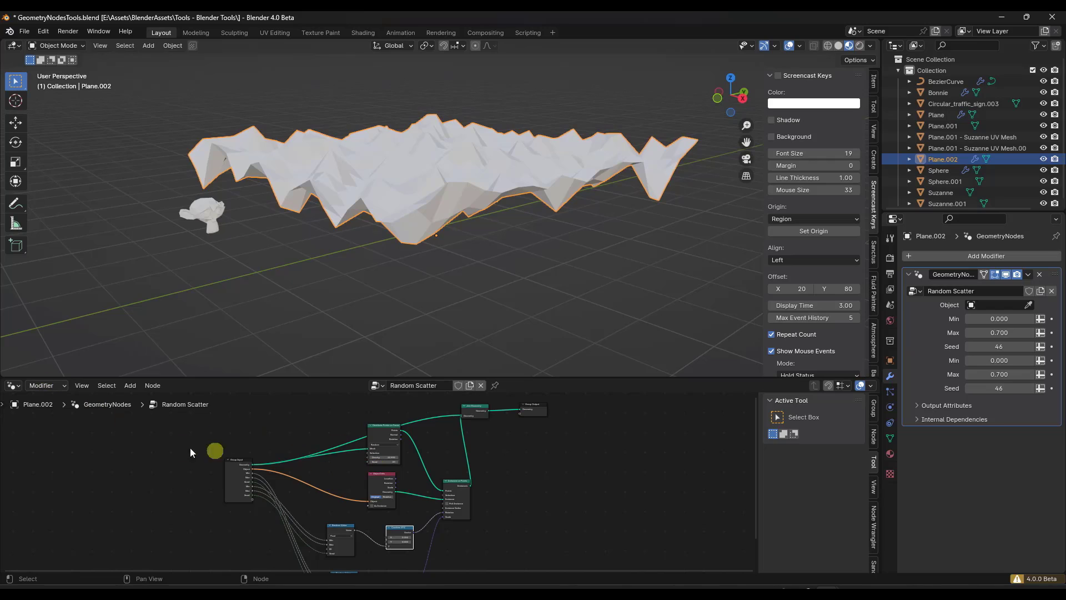
Choose Modifier as the Geometry Nodes Type in the node editor showing Random Scatter on Plane.002
left_click(43, 391)
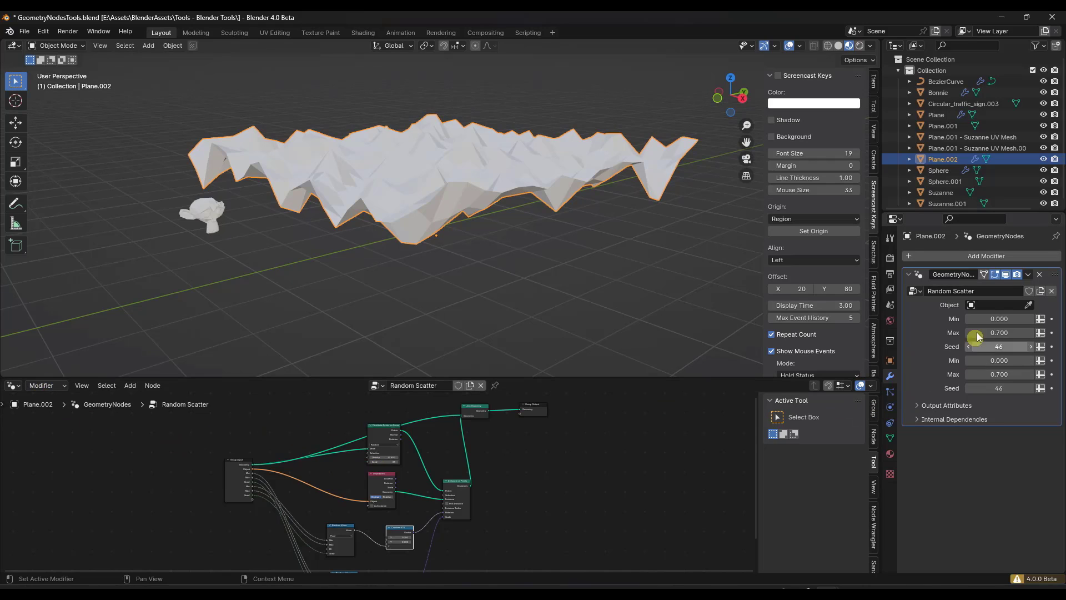
left_click(46, 385)
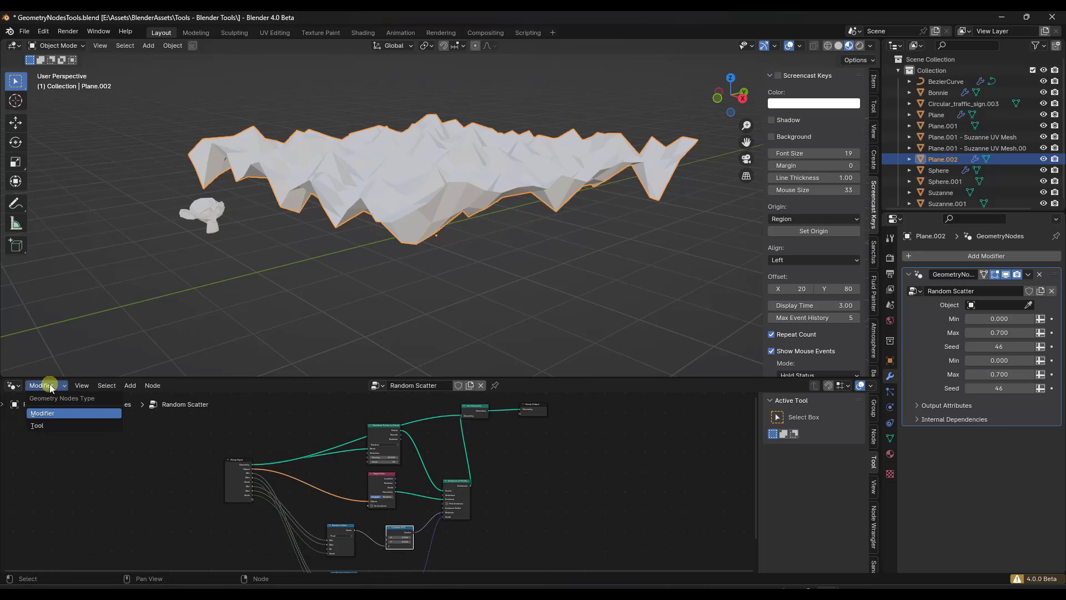
left_click(50, 413)
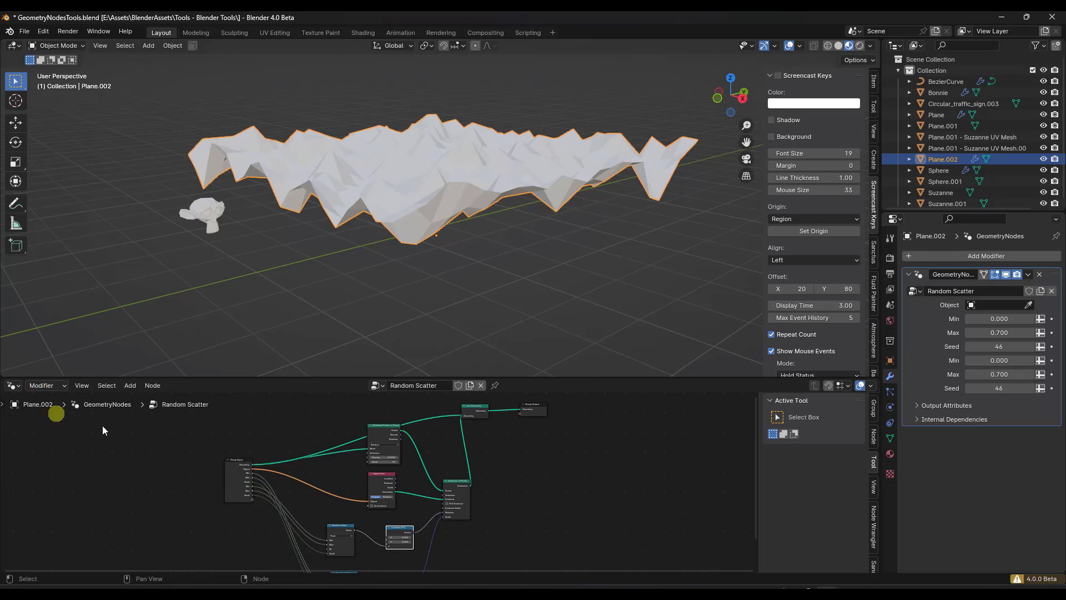
scroll(408, 485, "up", 1)
scroll(424, 182, "down", 2)
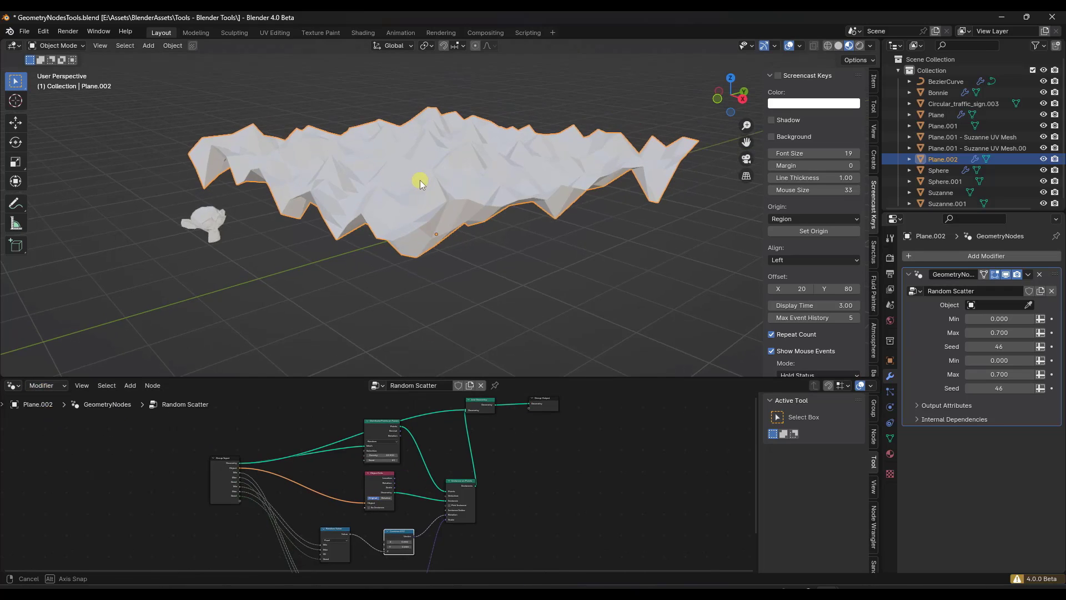
Set Suzanne.001 as the Object of the Random Scatter modifier on Plane.002 and display the viewport in Solid shading
left_click(1028, 305)
left_click(278, 209)
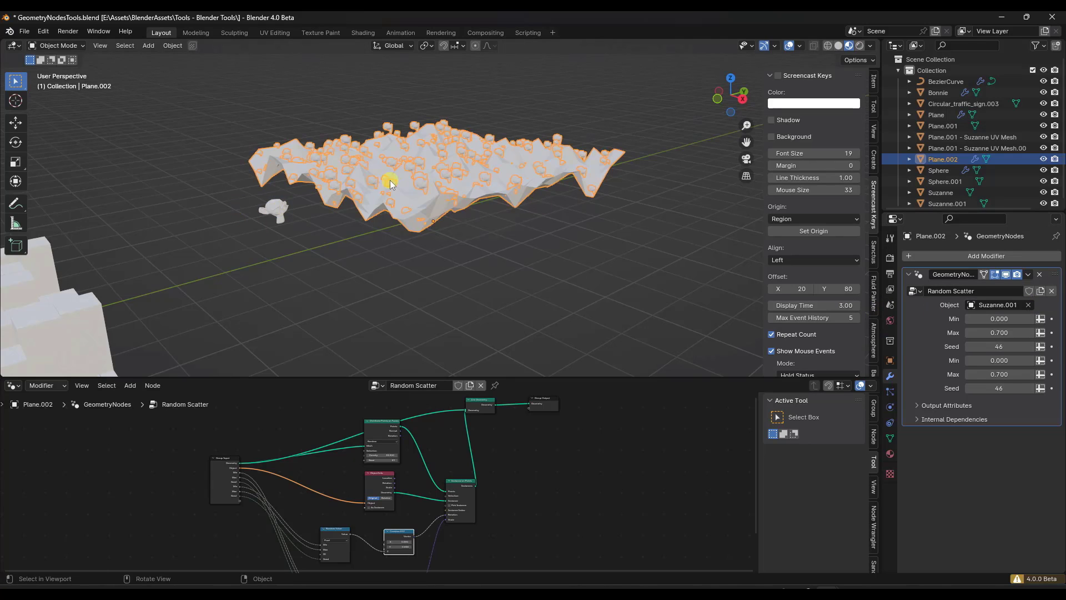
scroll(419, 172, "up", 4)
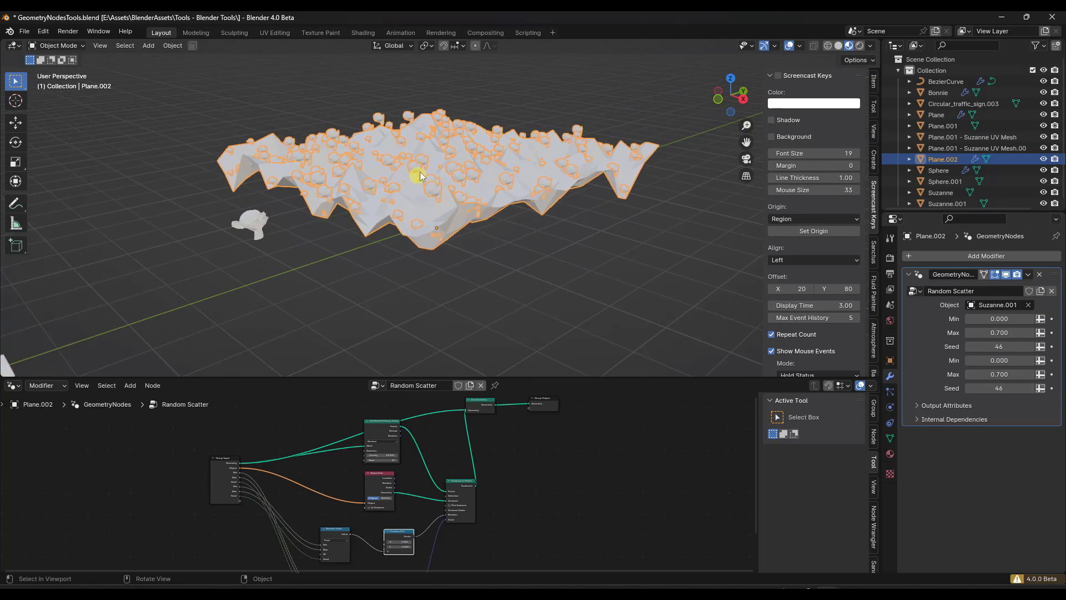
left_click(828, 45)
mouse_move(455, 219)
middle_mouse_down()
mouse_move(500, 206)
mouse_move(484, 213)
mouse_move(411, 183)
middle_mouse_up()
scroll(442, 179, "down", 3)
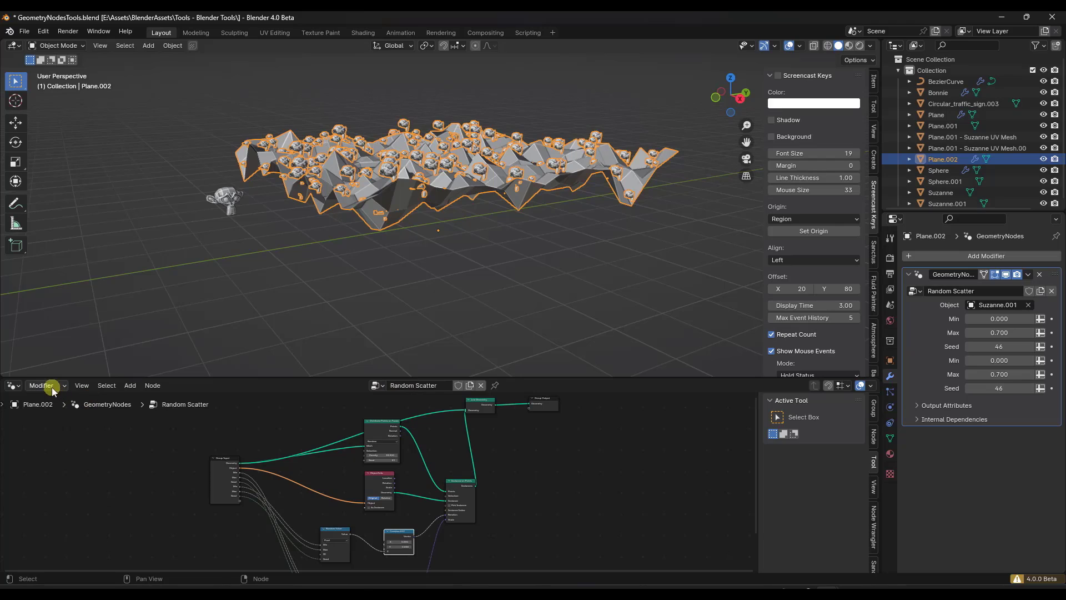
Mark the Random Scatter node group as an asset and bring it up among the Current File assets in the Asset Browser
right_click(382, 386)
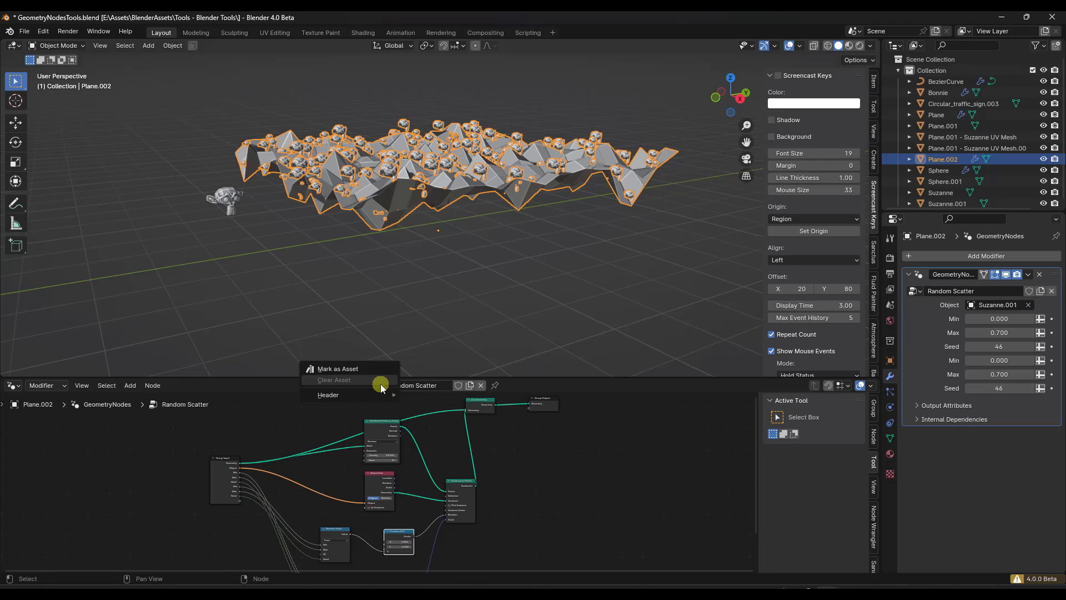
left_click(352, 369)
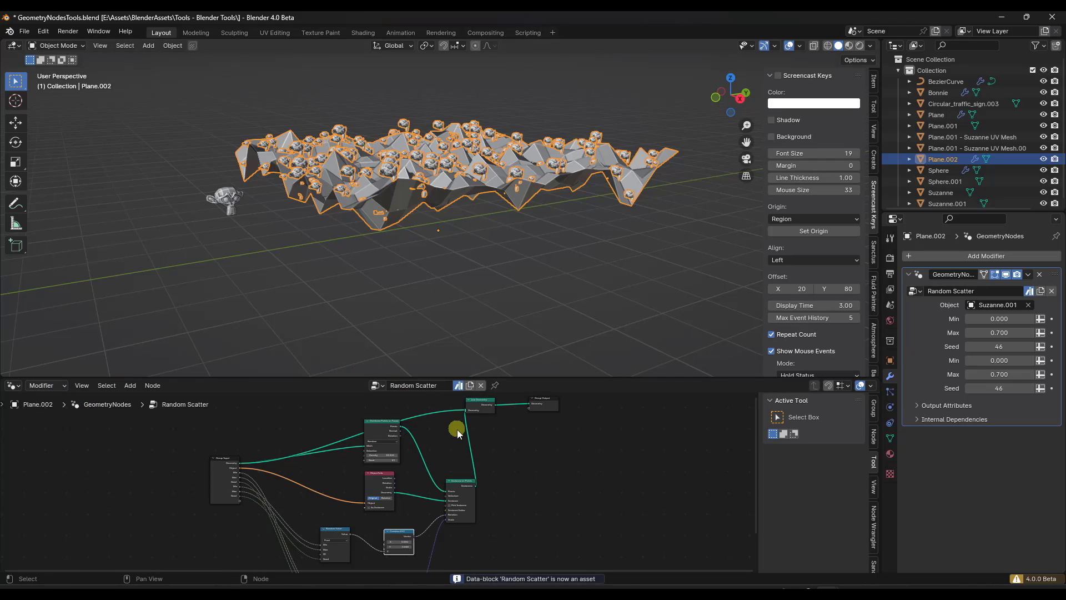
left_click(14, 386)
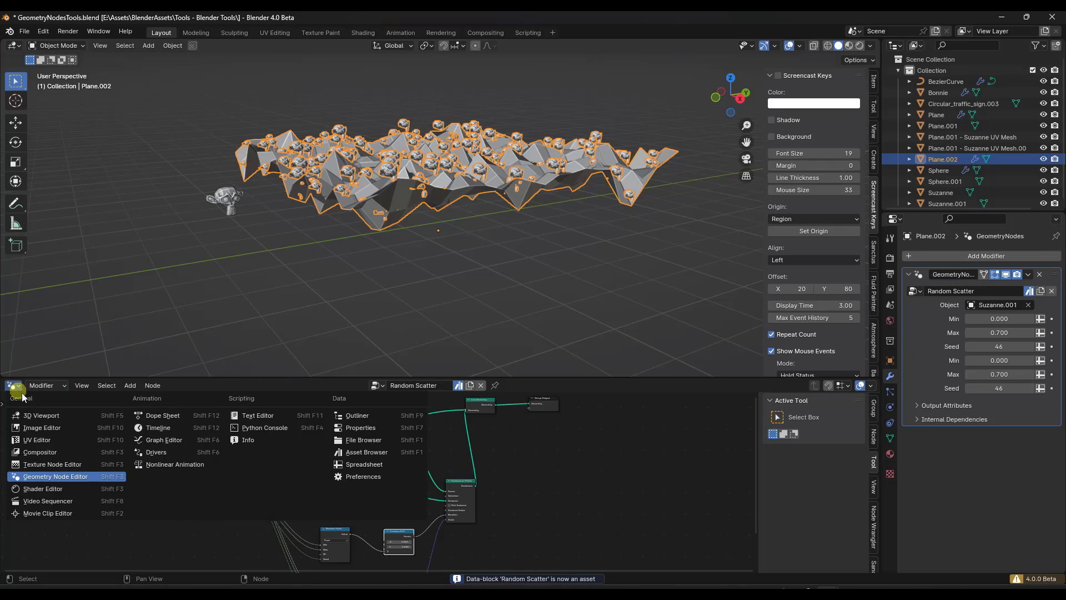
left_click(366, 452)
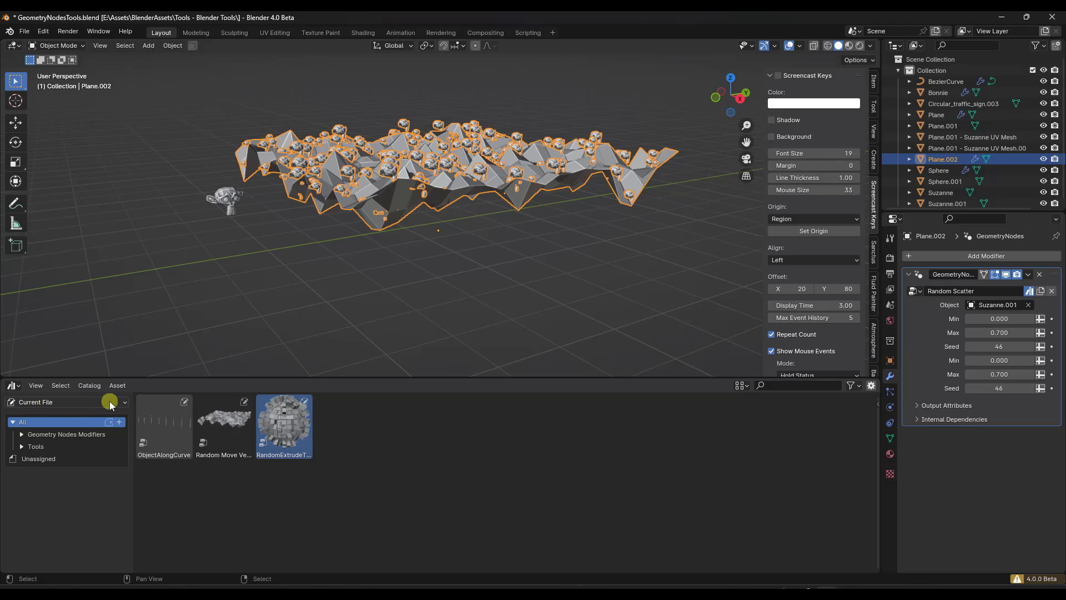
right_click(366, 439)
left_click(339, 443)
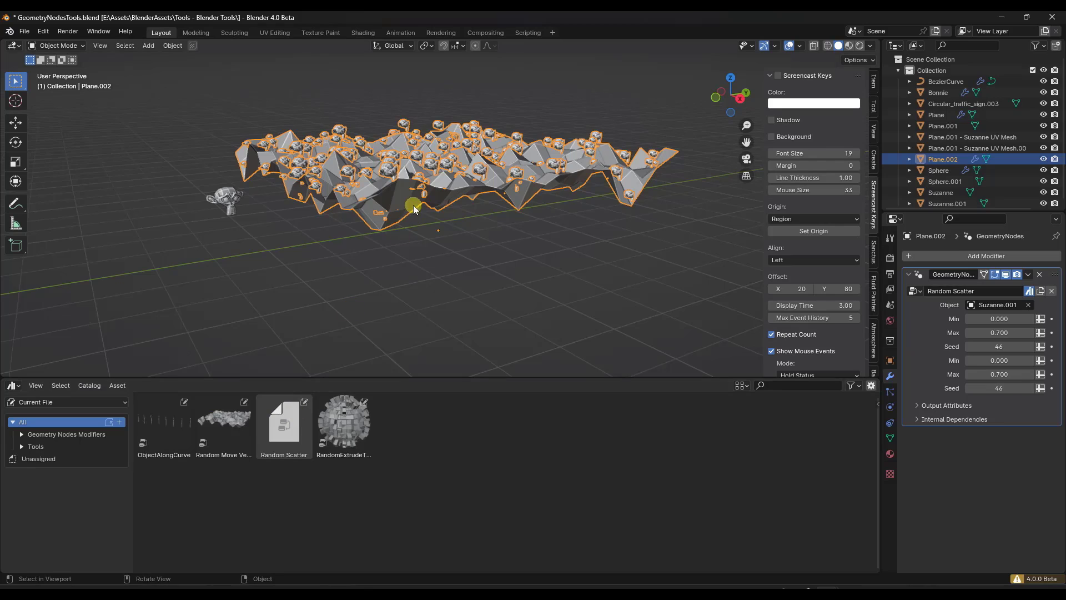
middle_click_drag(414, 205, 405, 226)
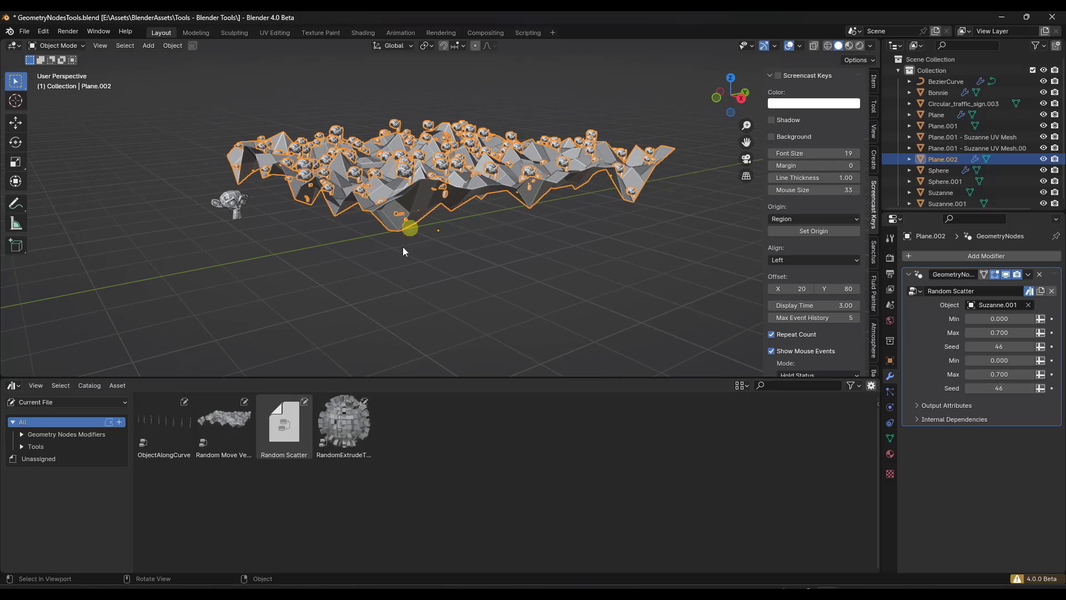
Assign the Random Scatter asset to the Geometry Nodes - Object Placement catalog and show that catalog's contents
left_click(17, 435)
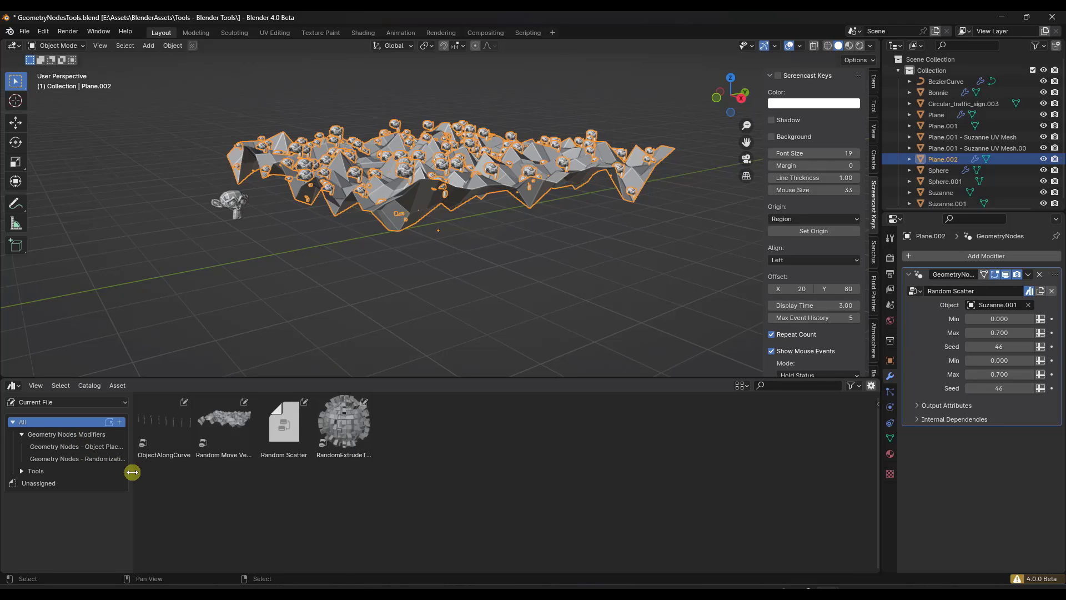
left_click_drag(131, 470, 154, 471)
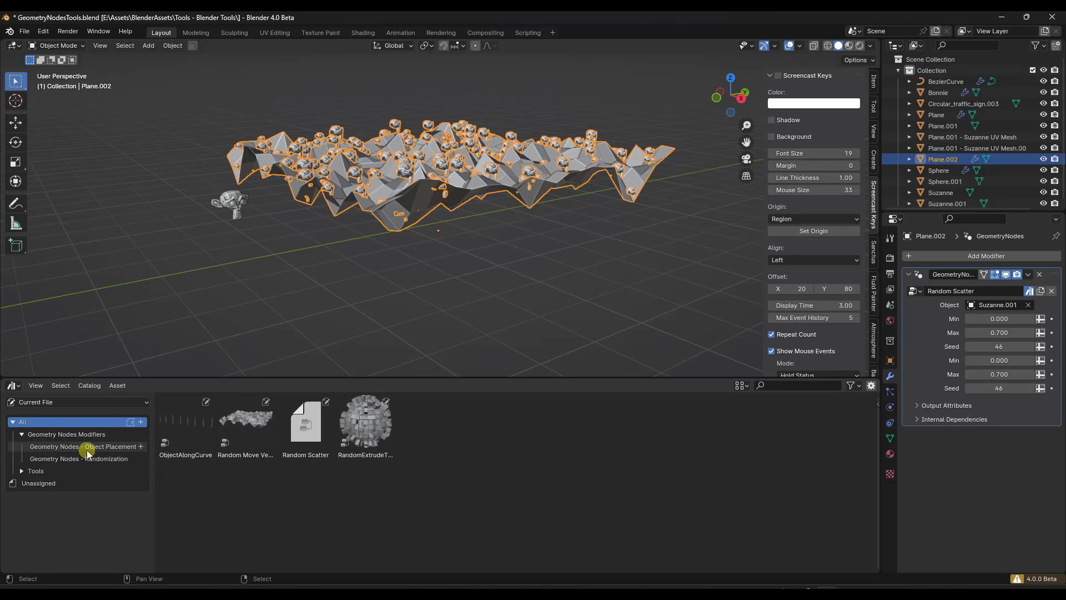
left_click_drag(305, 422, 105, 444)
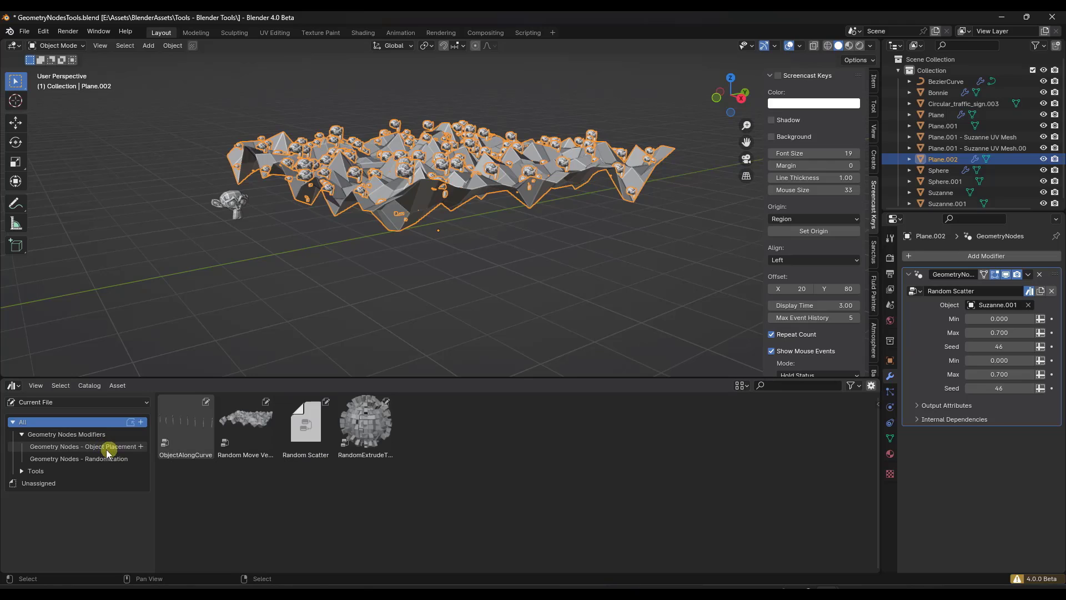
left_click(96, 457)
left_click(83, 445)
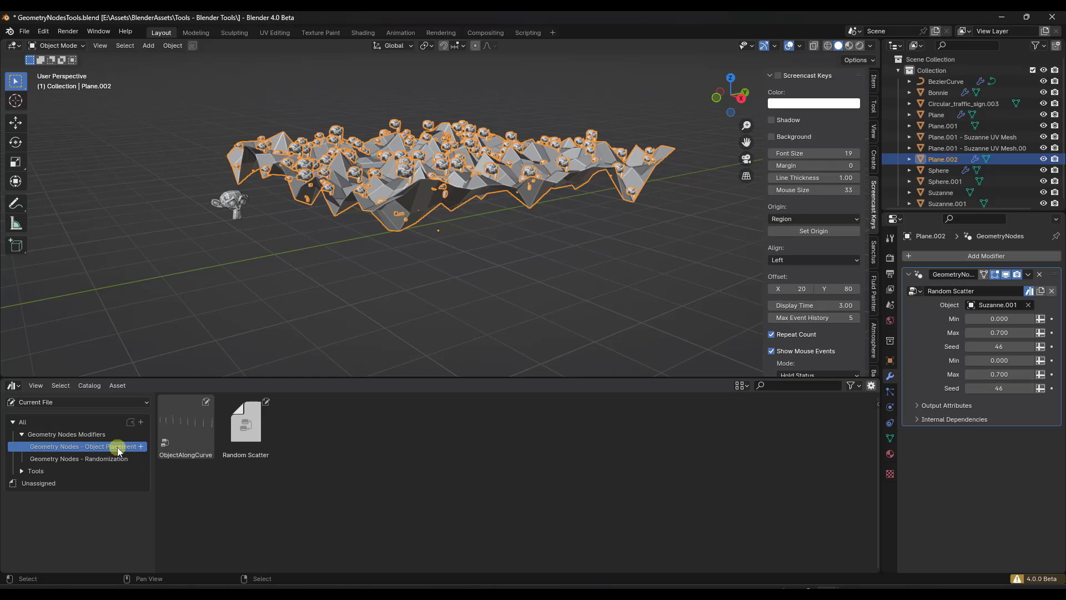
Look up the Geometry Nodes Modifiers that can be added to Plane.002
middle_click_drag(311, 241, 380, 218)
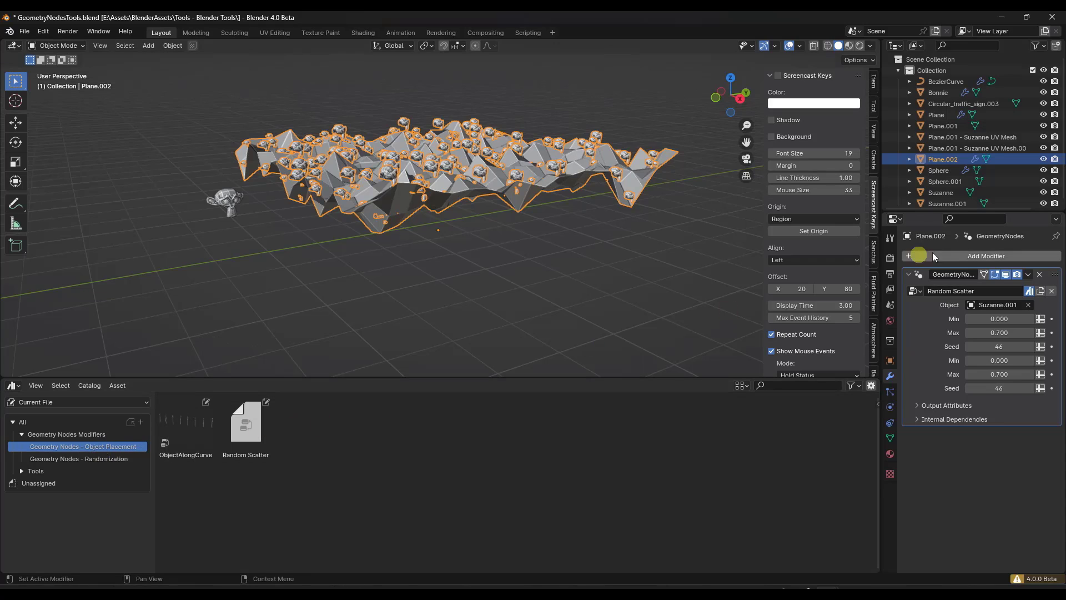
left_click(972, 257)
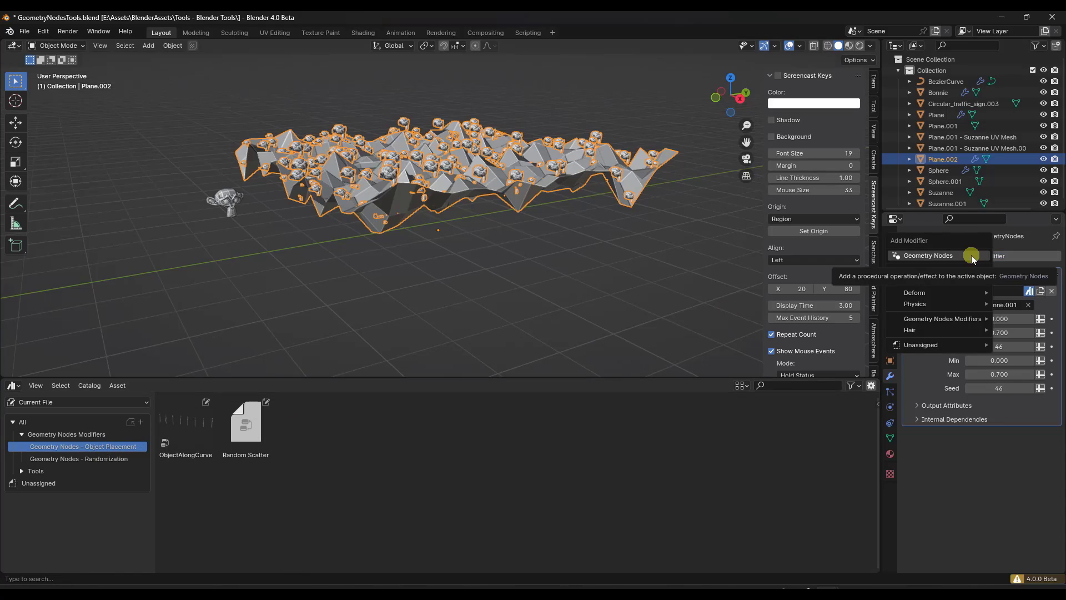
mouse_move(947, 321)
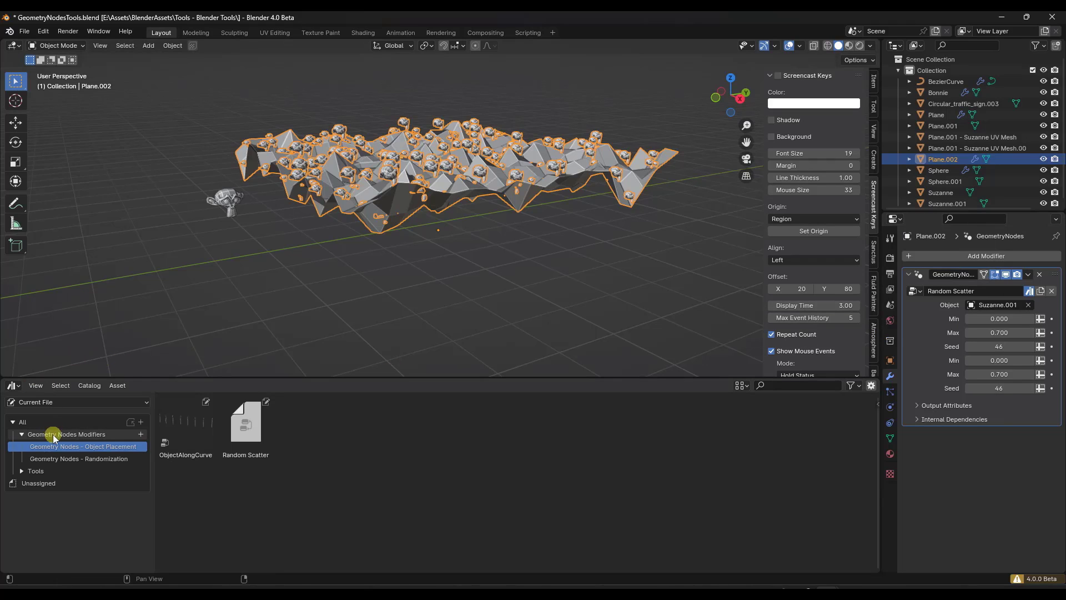
Examine which modifiers the Geometry Nodes - Object Placement catalog offers for Plane.002
left_click(948, 257)
mouse_move(900, 322)
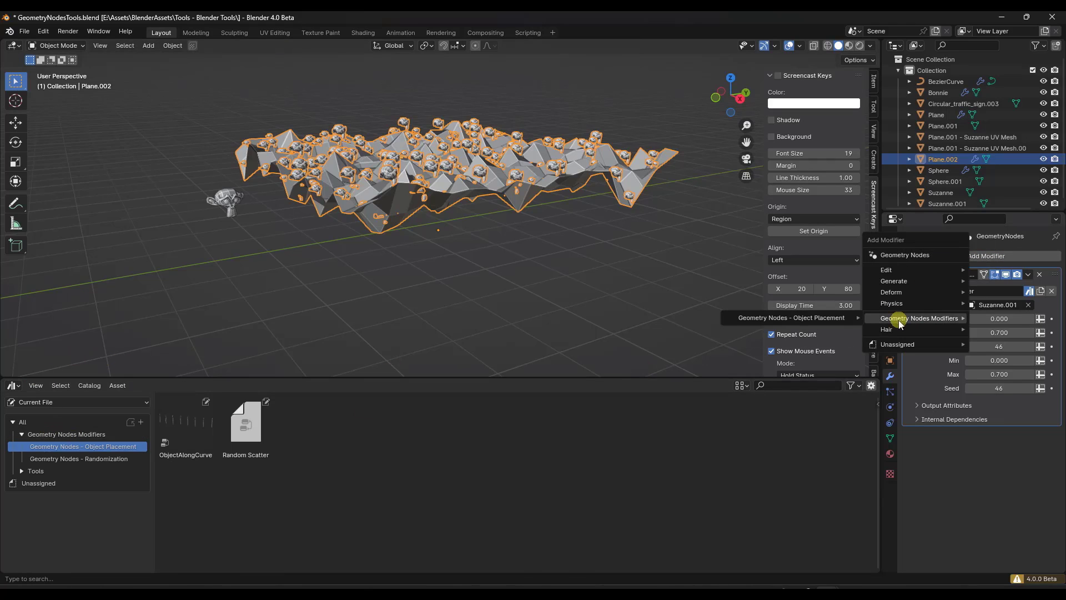
mouse_move(808, 321)
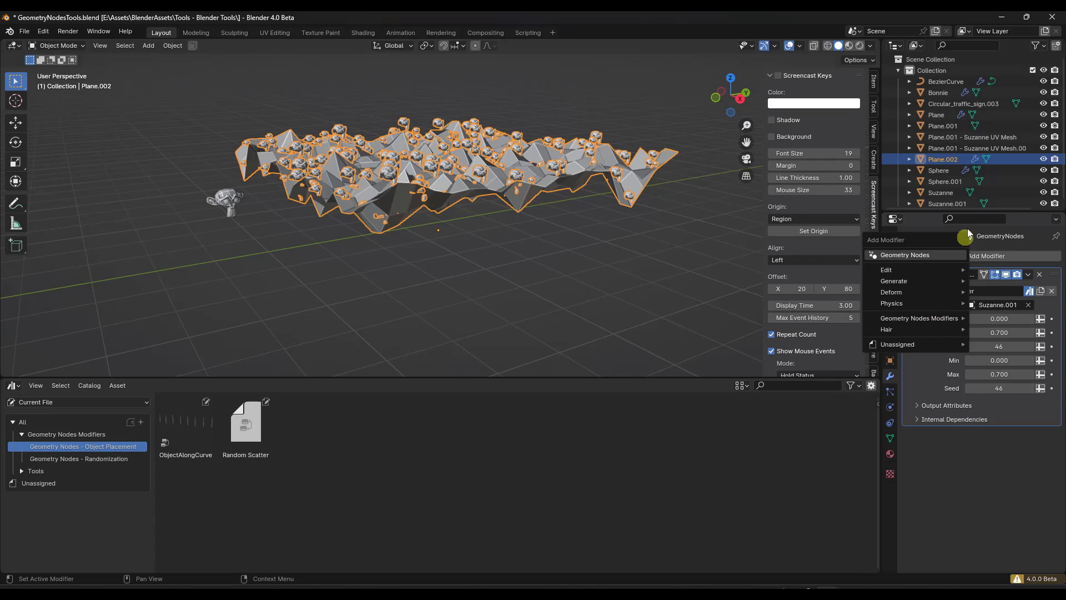
left_click(994, 256)
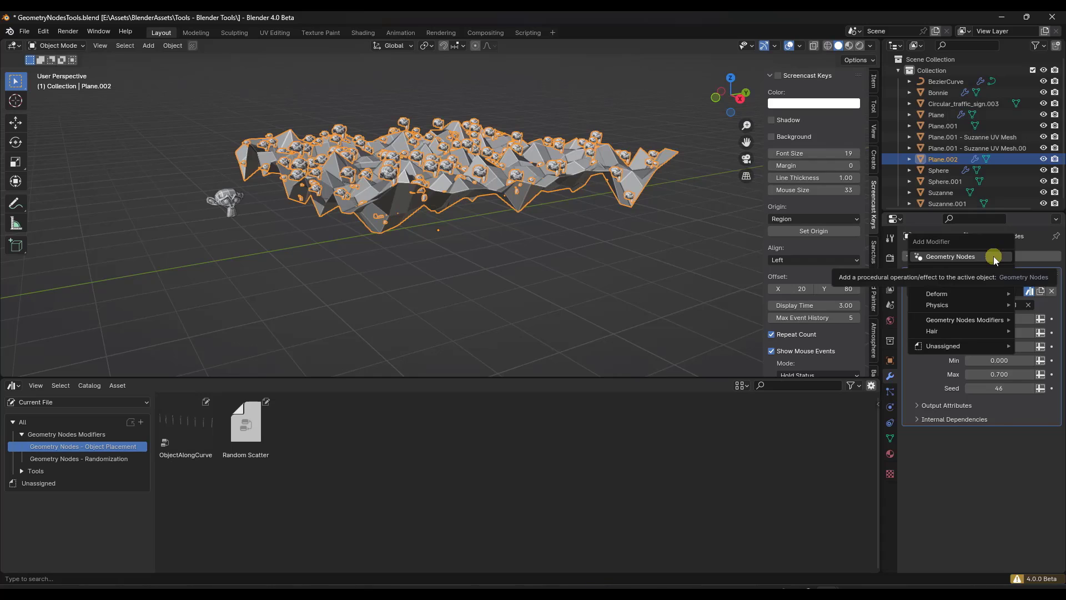
mouse_move(950, 321)
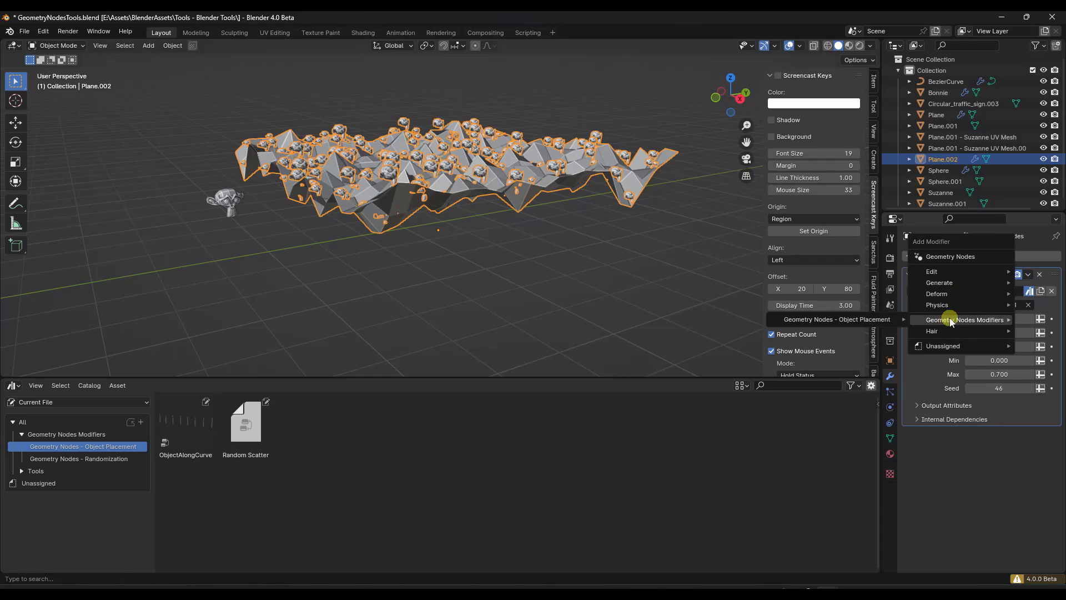
mouse_move(948, 294)
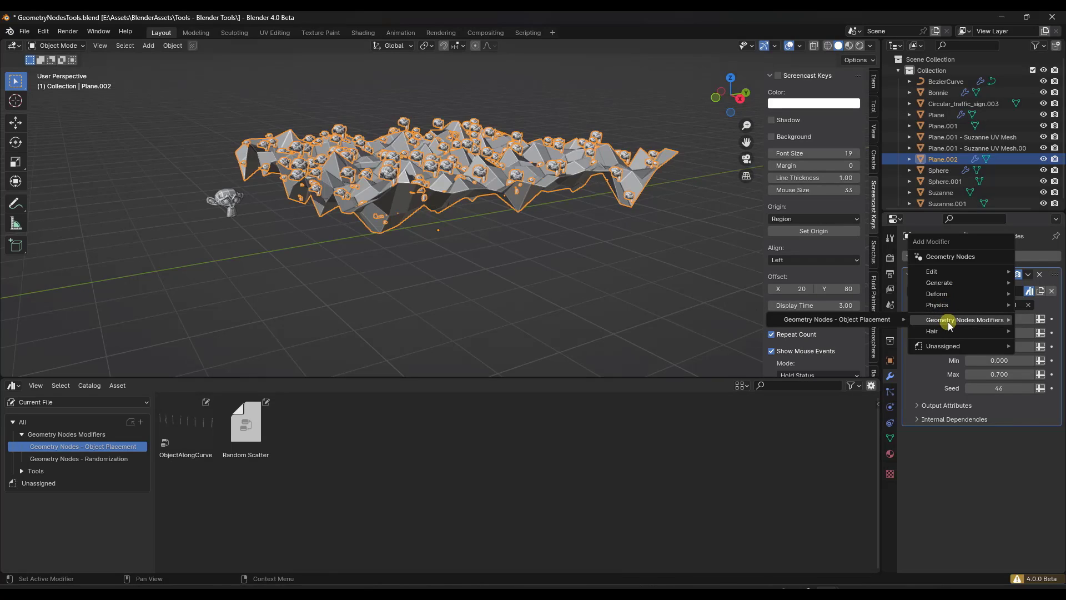
mouse_move(874, 325)
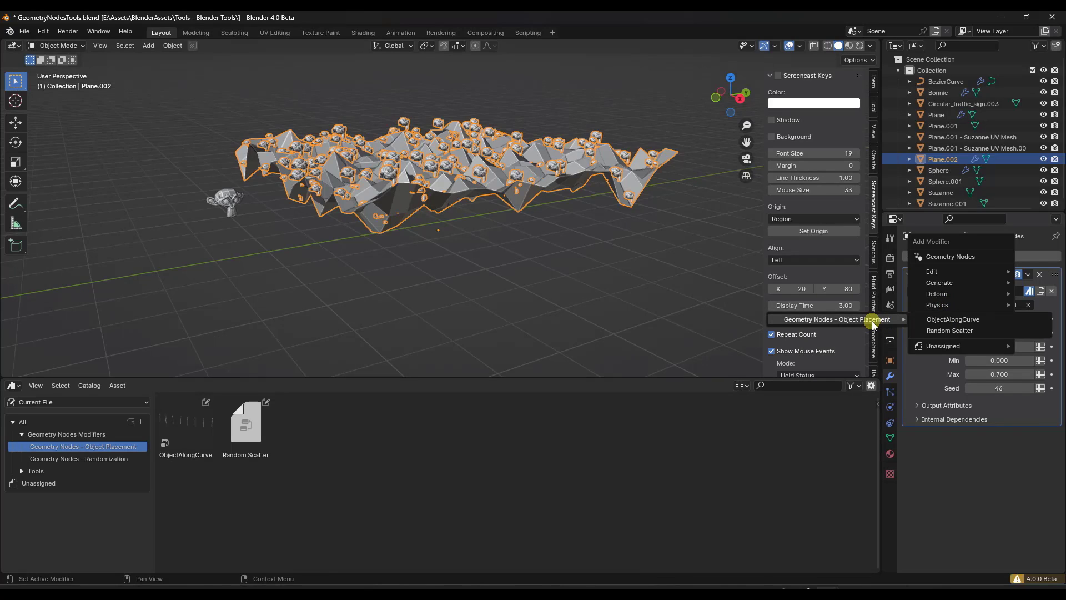
left_click(950, 331)
Deselect Plane.002, save GeometryNodesTools.blend and start a new General file
left_click(105, 88)
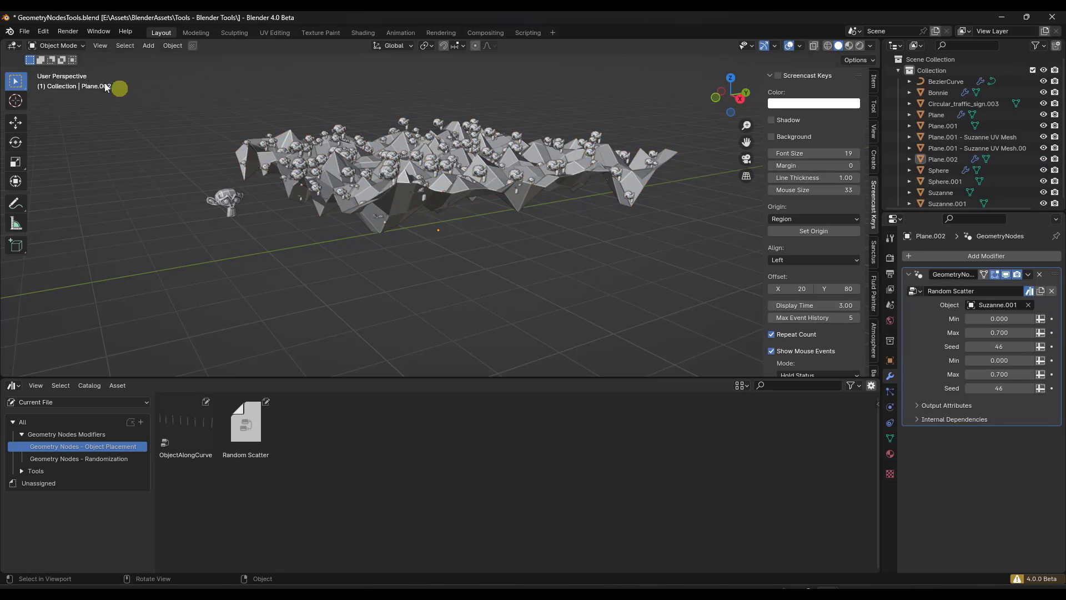
left_click(25, 32)
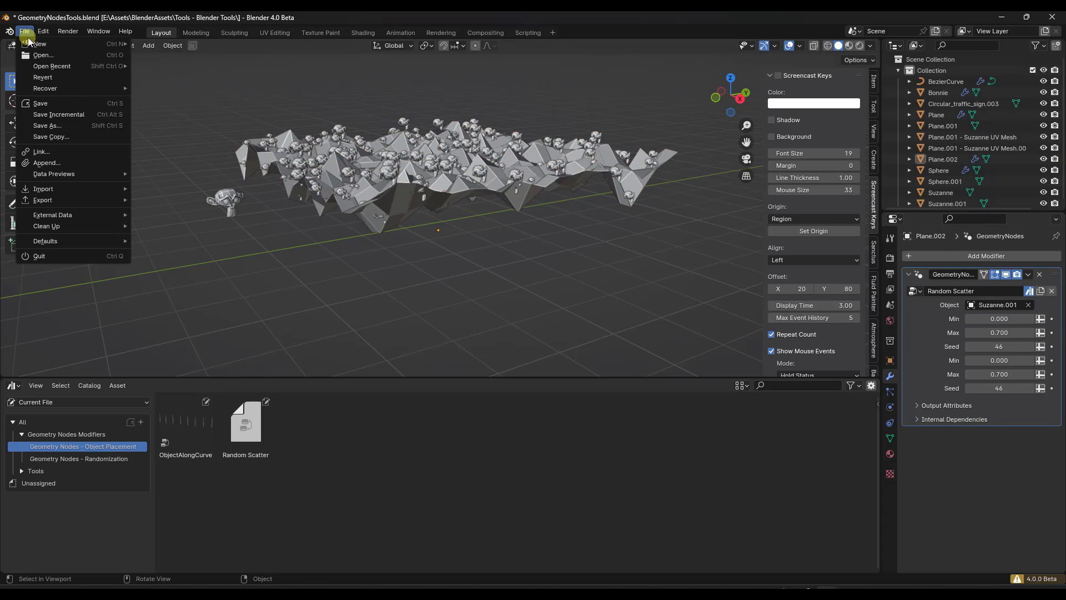
left_click(36, 101)
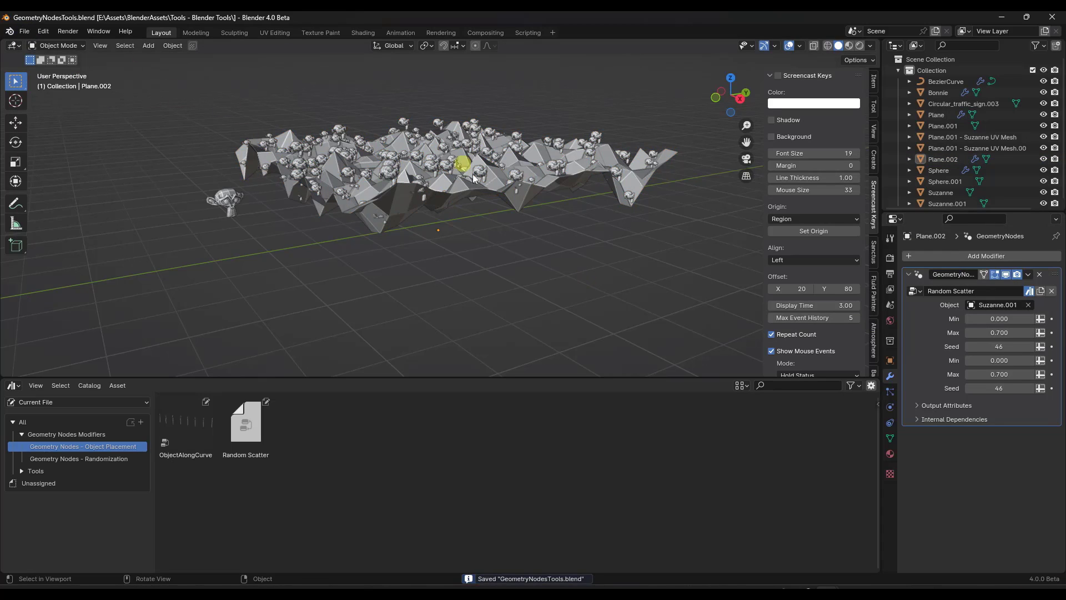
left_click(26, 32)
mouse_move(36, 43)
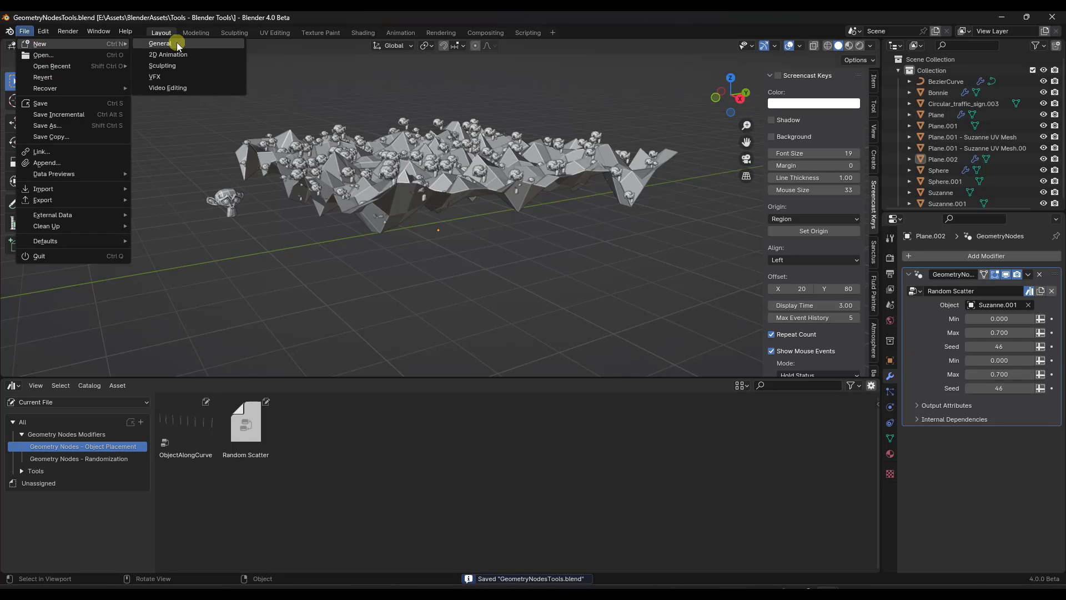
left_click(176, 43)
Add the Random Scatter modifier from the Geometry Nodes - Object Placement catalog to the subdivided 20' x 20' starting plane
scroll(458, 179, "down", 5)
mouse_move(422, 258)
middle_mouse_down()
mouse_move(353, 278)
mouse_move(419, 248)
middle_mouse_up()
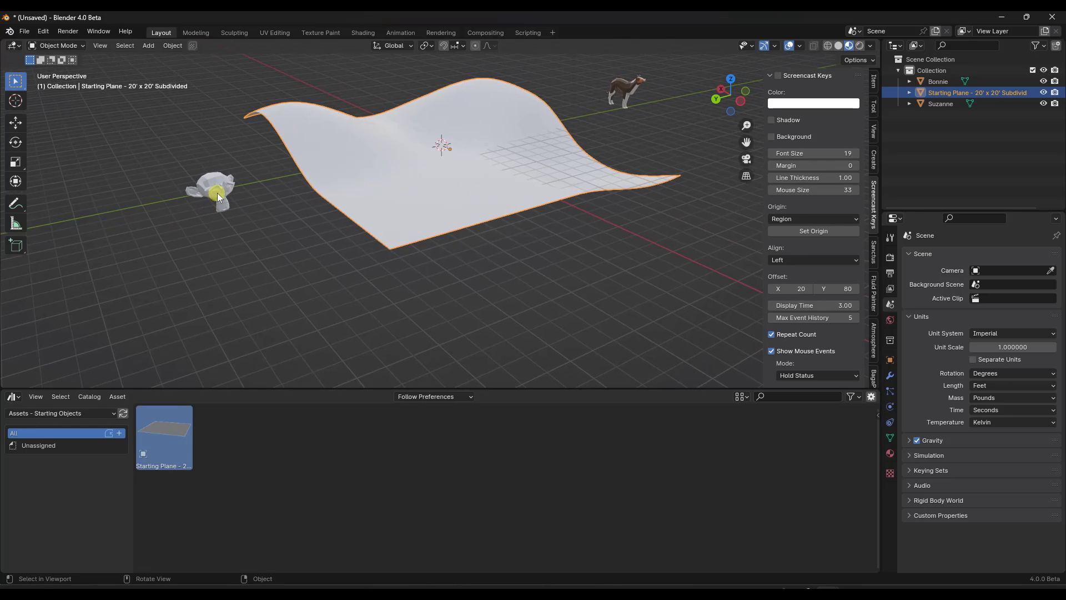
left_click(890, 375)
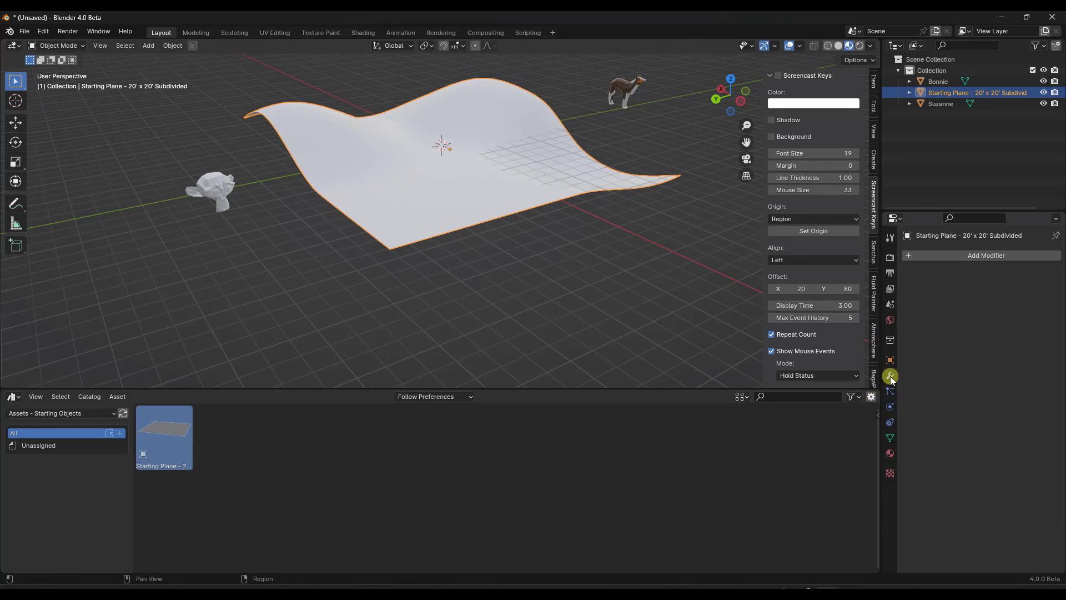
left_click(951, 253)
mouse_move(929, 318)
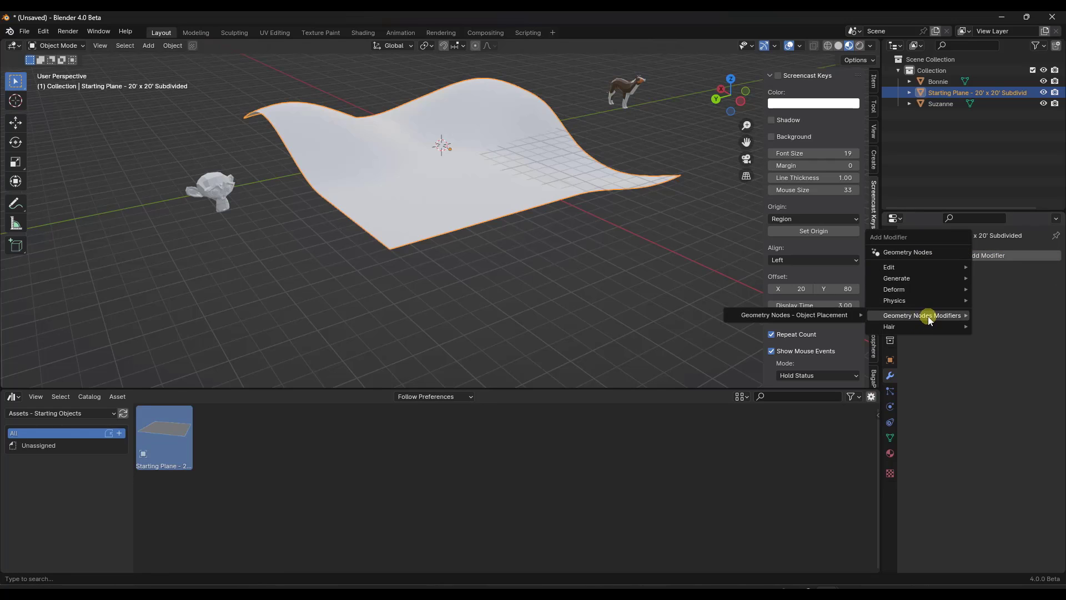
mouse_move(817, 320)
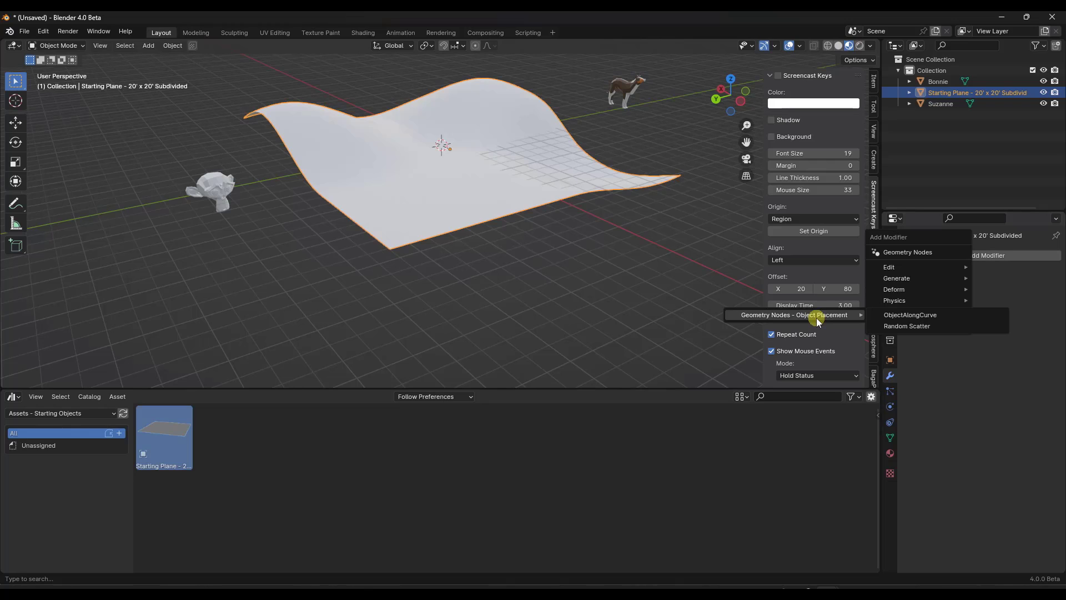
left_click(909, 326)
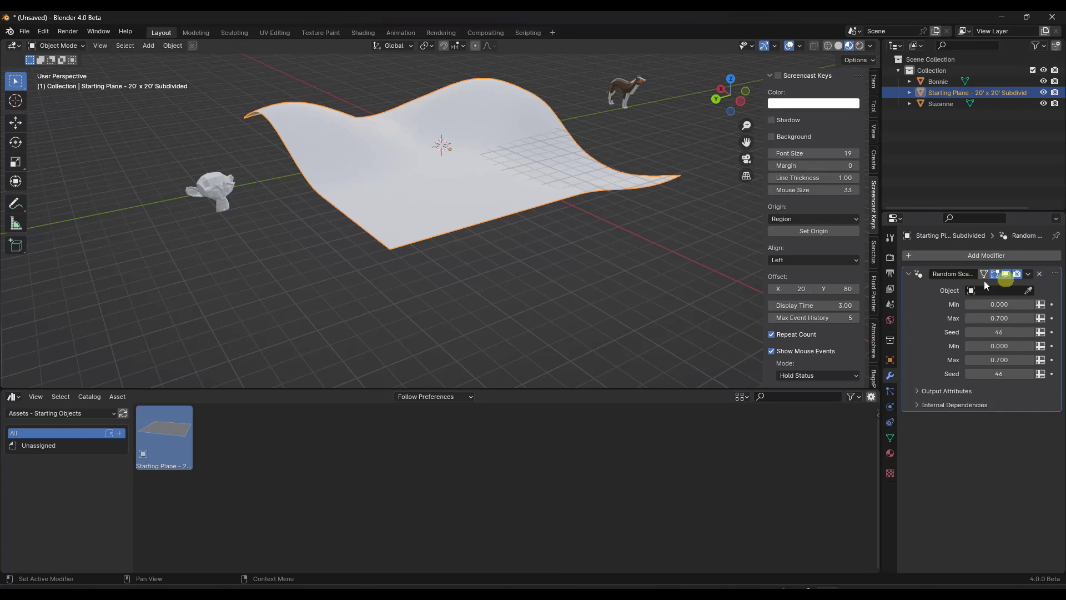
Set Suzanne as the Object of the Random Scatter modifier and set its first Max value to 0.330
left_click(1028, 290)
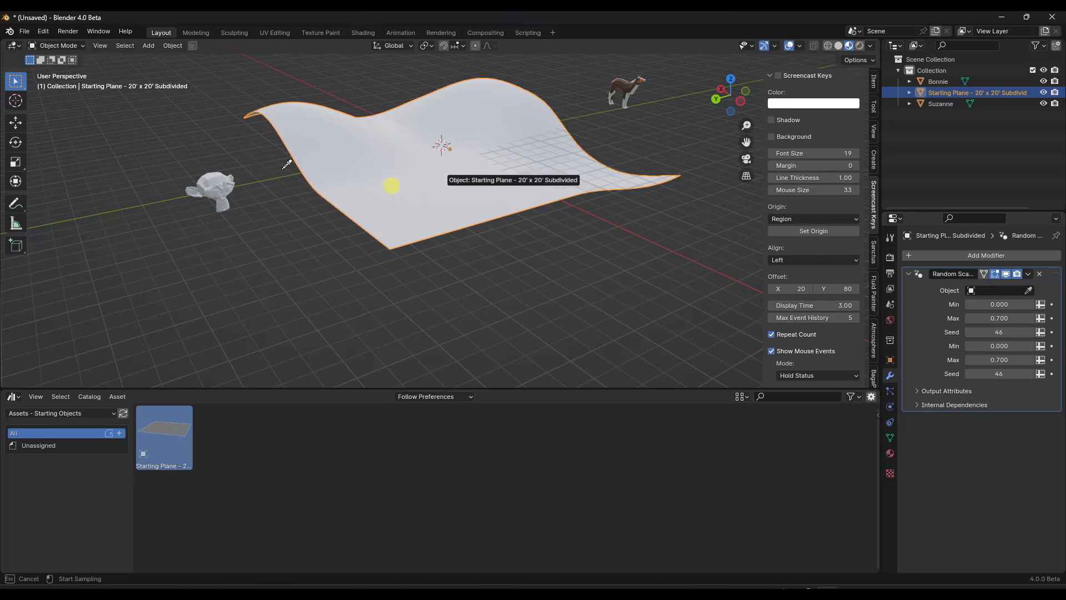
left_click(227, 190)
middle_click_drag(344, 231, 405, 198)
left_click_drag(1000, 318, 989, 318)
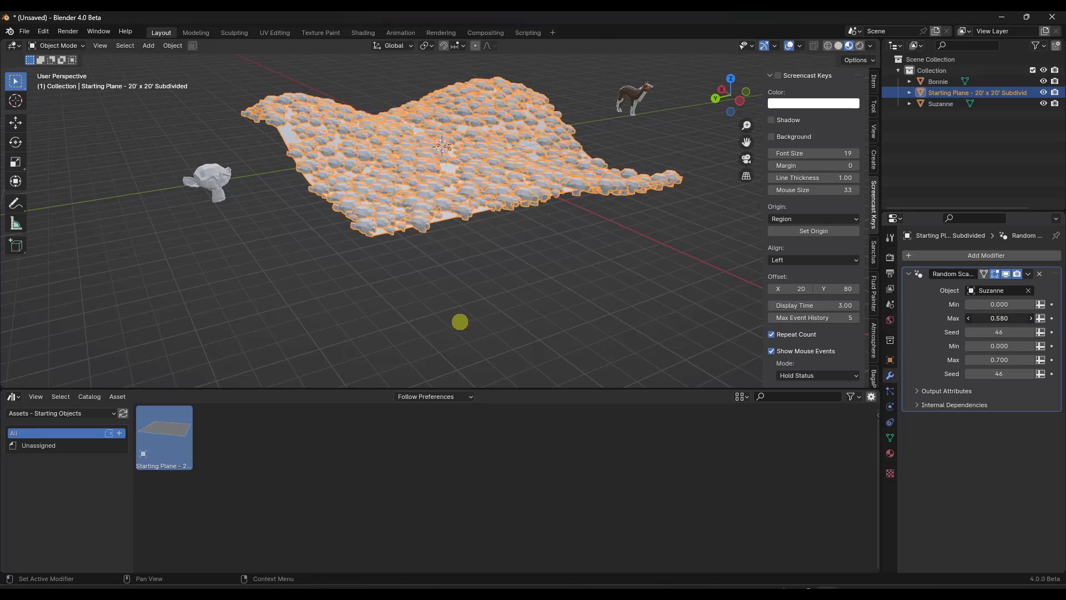
left_click_drag(459, 321, 448, 325)
middle_click_drag(434, 172, 414, 180)
Switch the Asset Browser to the Tools - Blender Tools library and check its Geometry Nodes Modifiers and Tools catalogs
left_click(49, 413)
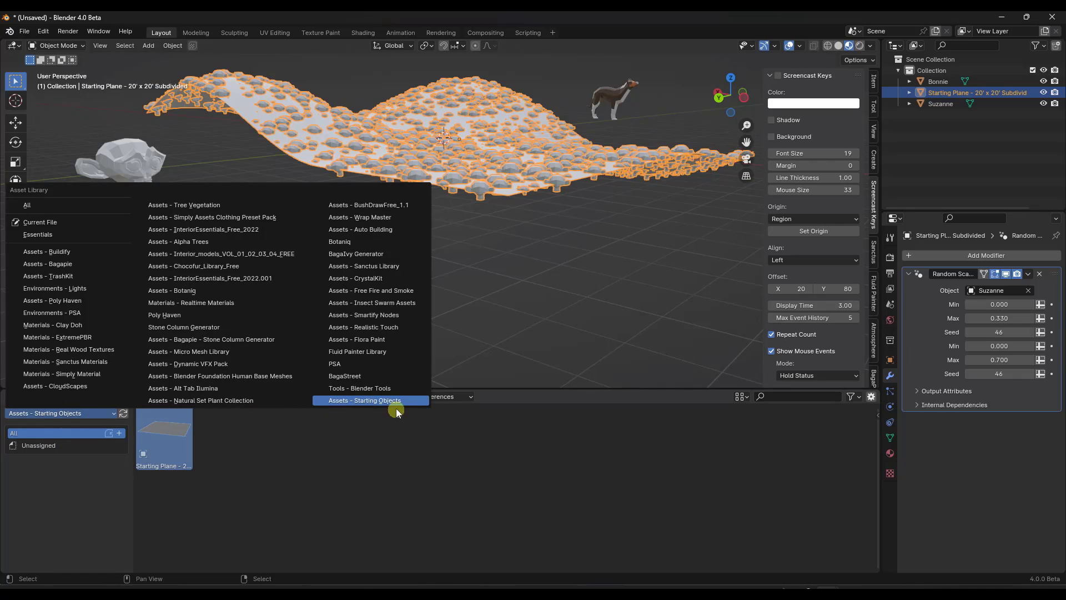
left_click(358, 388)
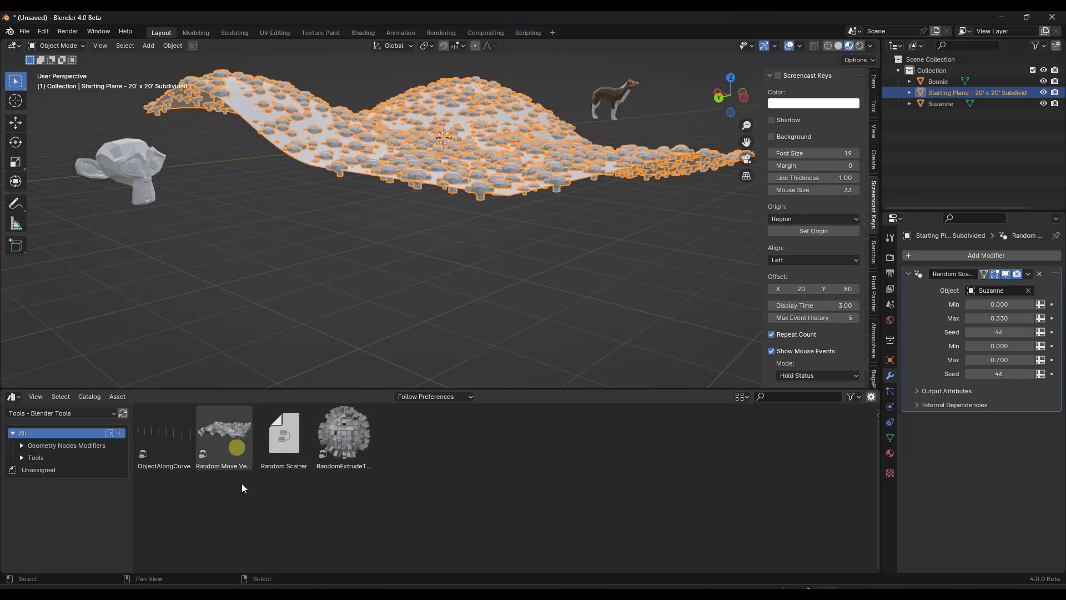
left_click(22, 445)
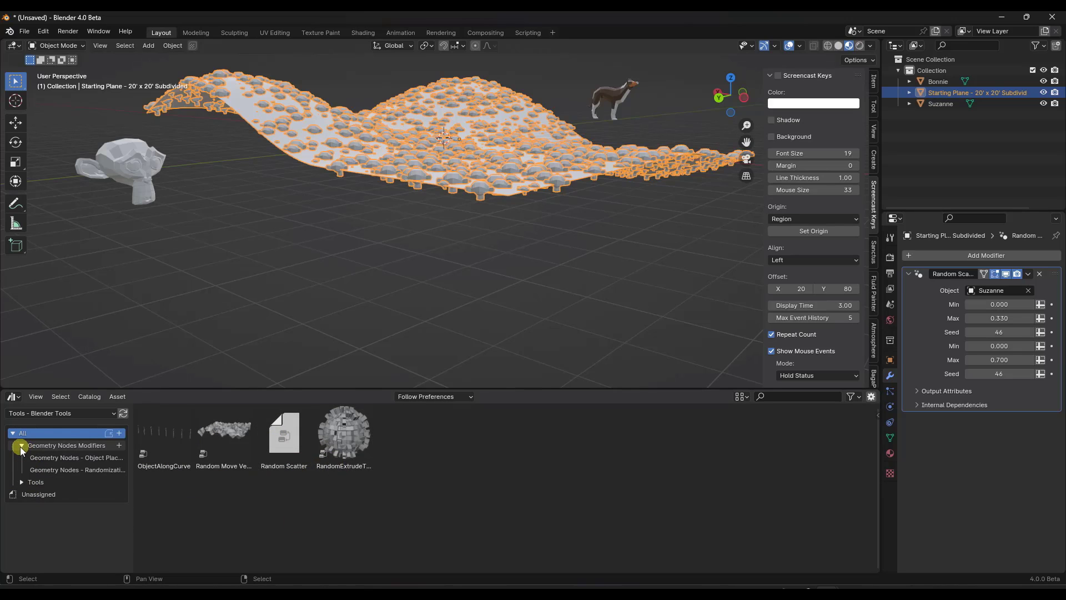
left_click(21, 446)
left_click(22, 457)
left_click(22, 457)
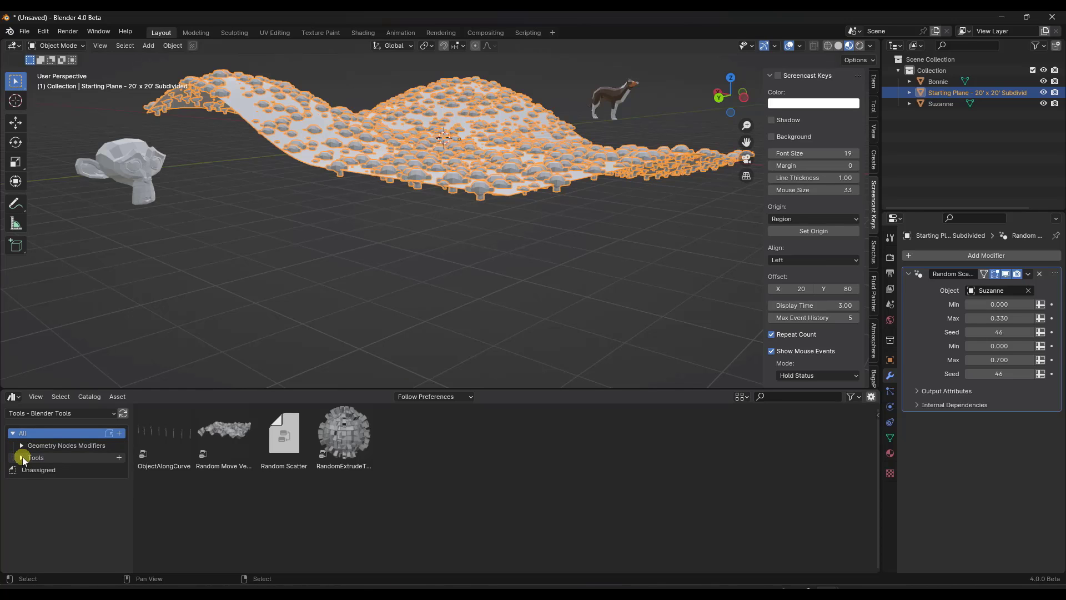
Put the starting plane in Edit Mode and check which Randomization Tools are available for it
middle_click_drag(469, 214, 409, 205)
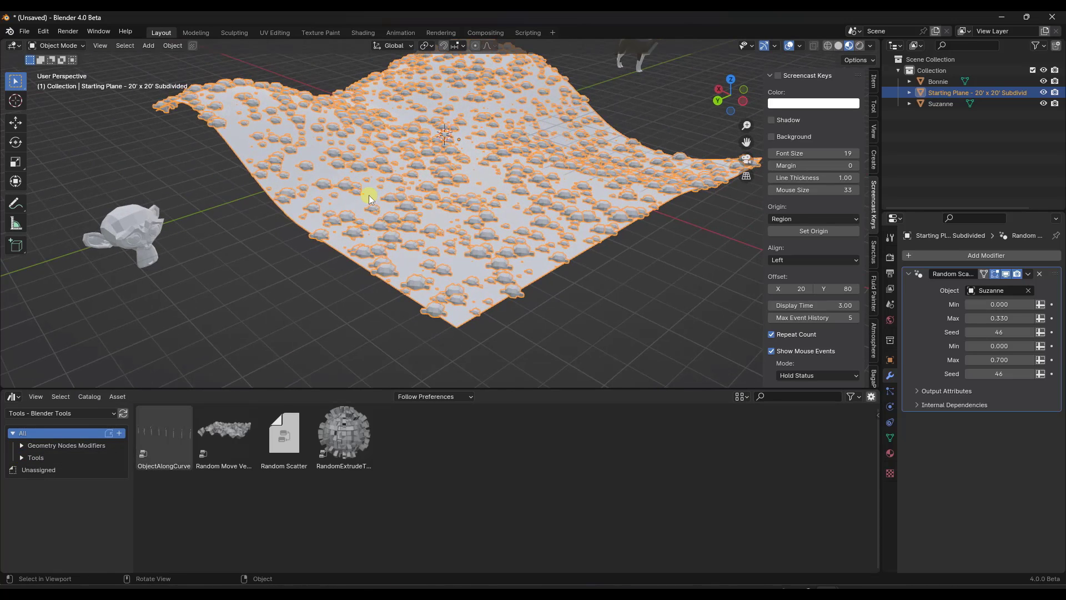
key("Tab")
left_click(322, 46)
mouse_move(325, 59)
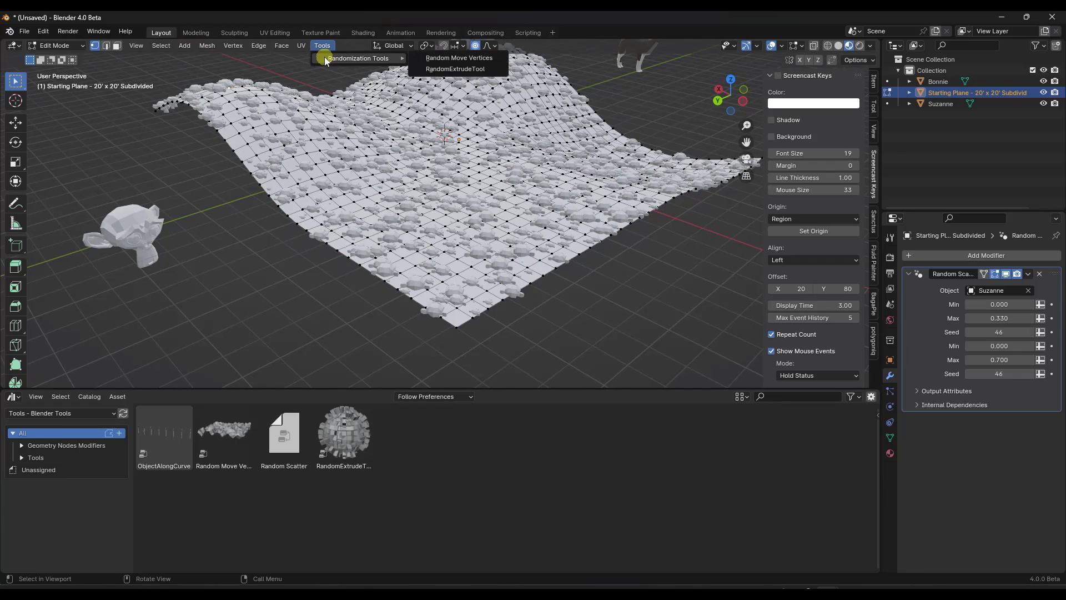
middle_click_drag(421, 238, 407, 221)
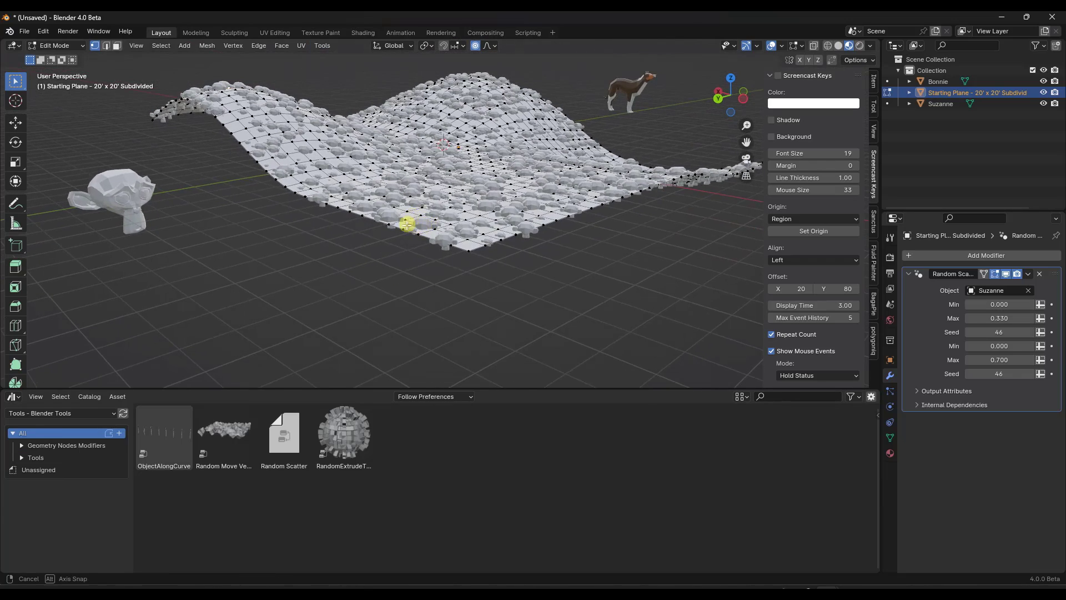
Select the whole starting plane mesh, apply the Random Move Vertices tool to it and return to Object Mode
key("a")
left_click(322, 46)
mouse_move(325, 58)
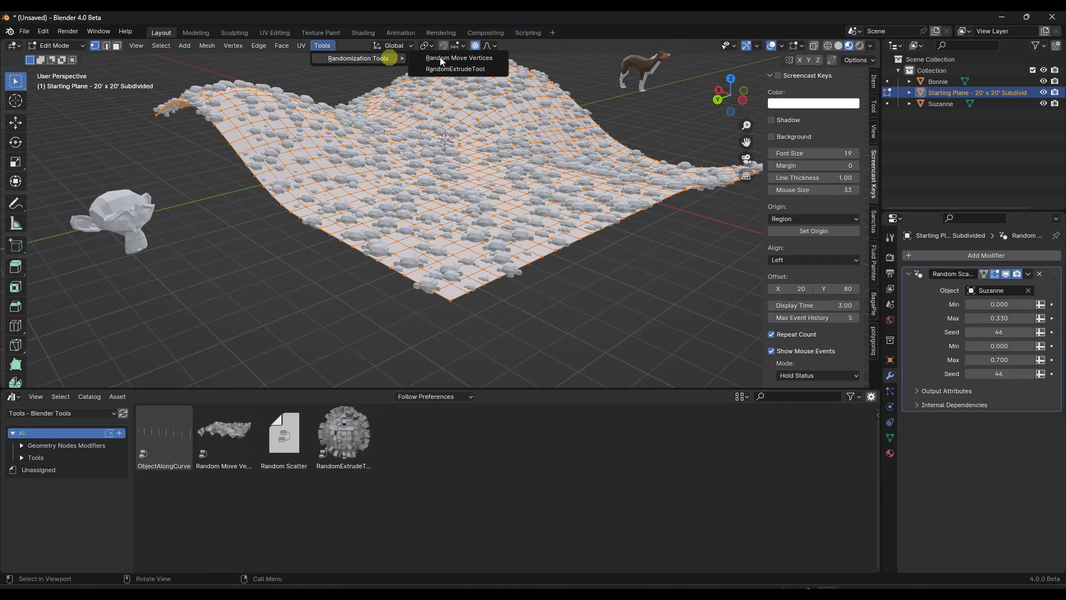
left_click(474, 54)
middle_click_drag(450, 240, 502, 180)
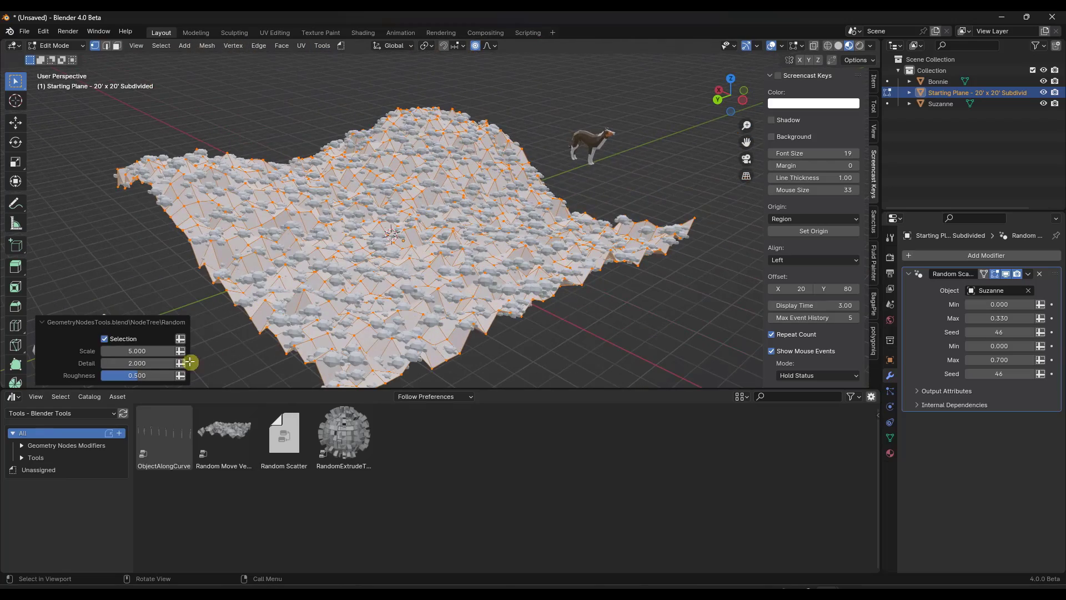
scroll(405, 250, "down", 4)
key("Tab")
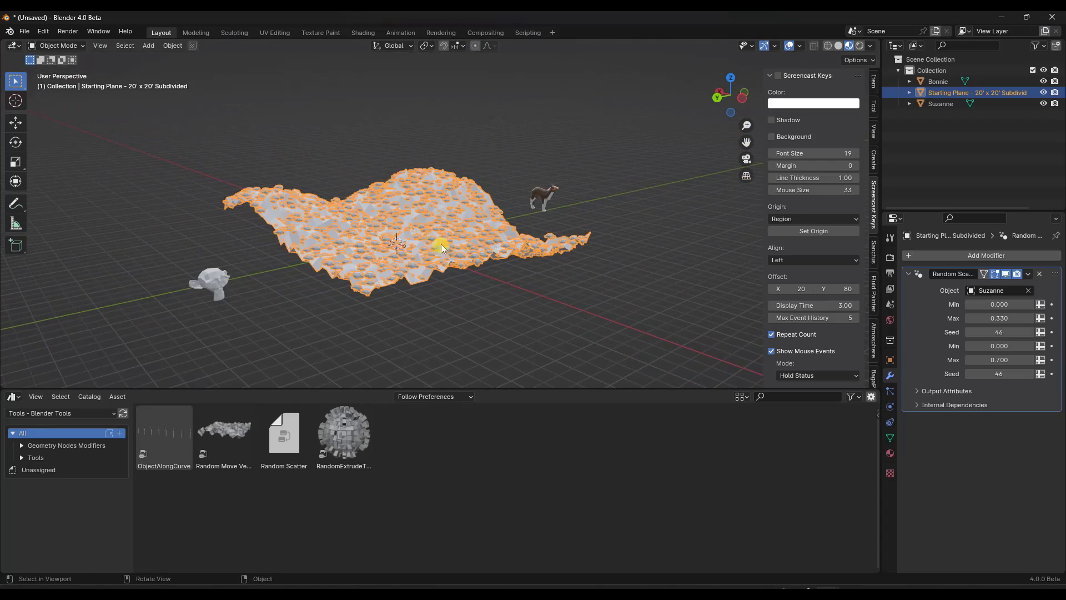
Reopen the recent file GeometryNodesTools.blend, discarding the unsaved changes in the untitled scene
scroll(441, 244, "up", 2)
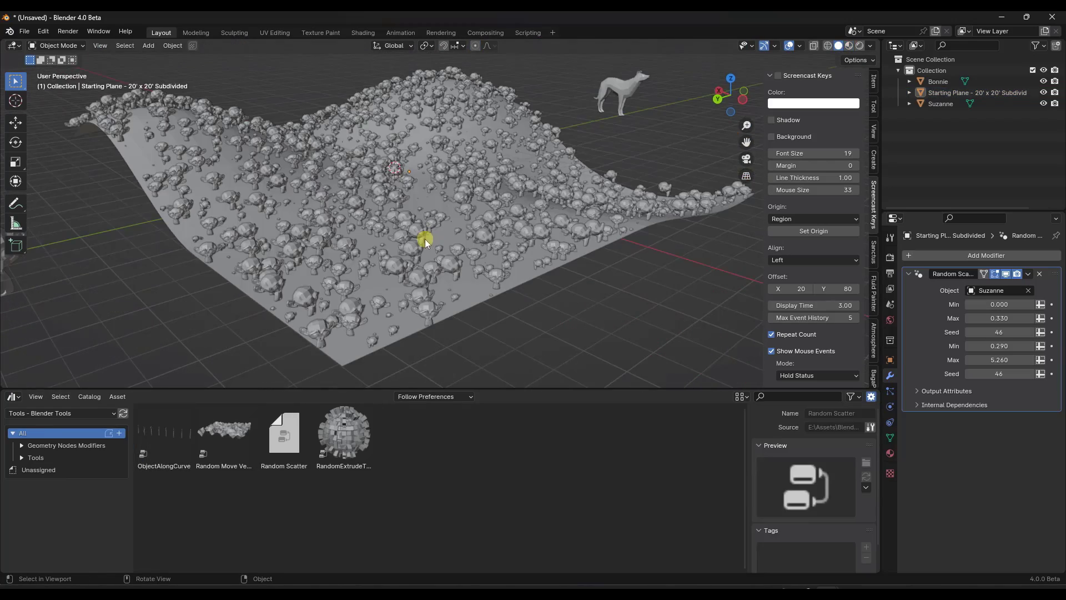
scroll(421, 236, "up", 1)
middle_click_drag(421, 236, 324, 278)
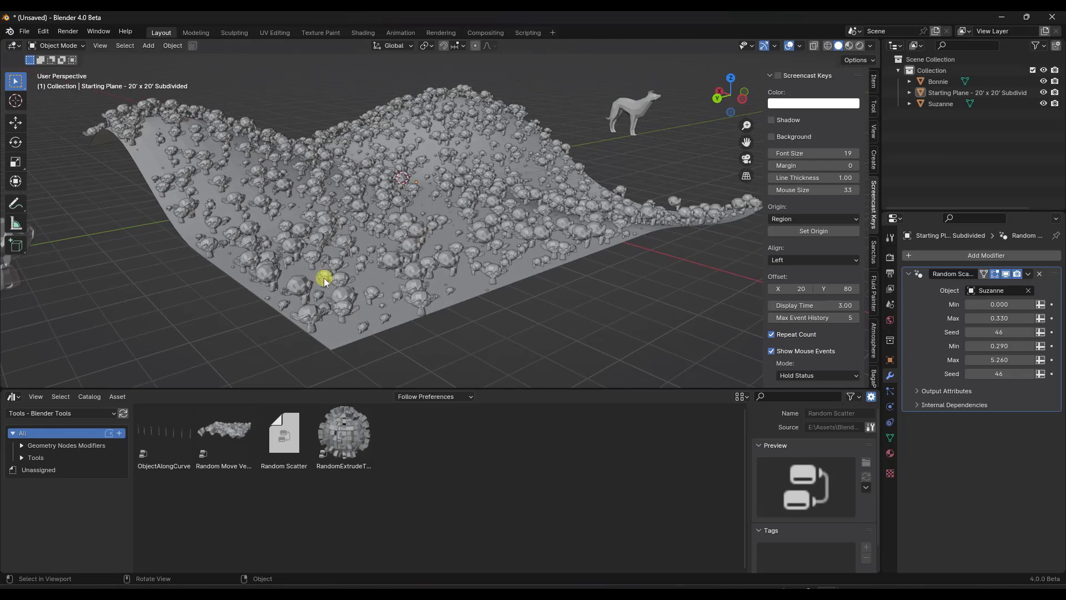
left_click(24, 31)
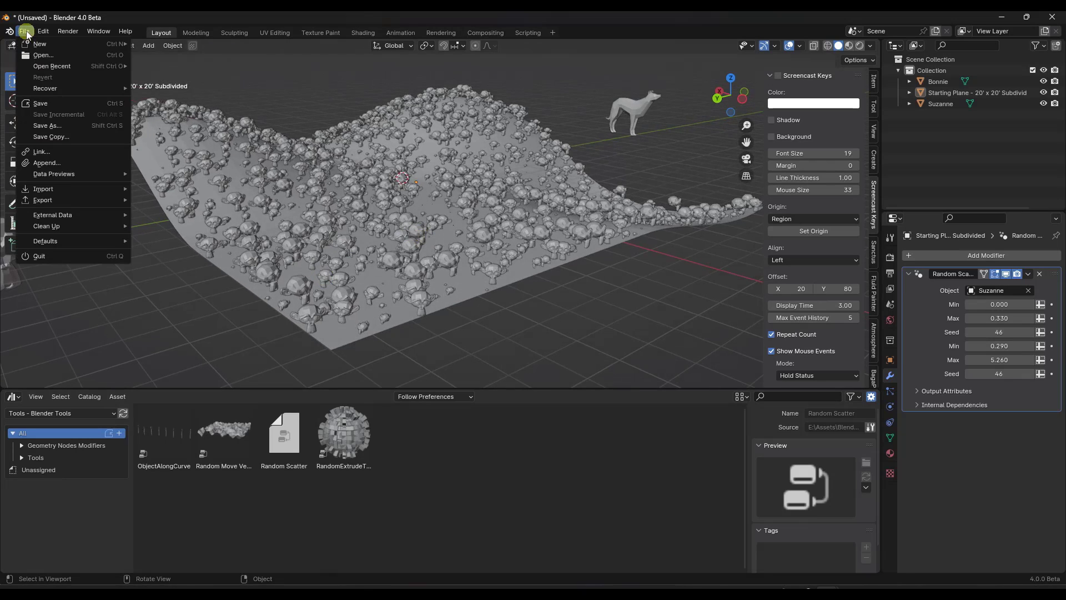
mouse_move(47, 67)
left_click(185, 66)
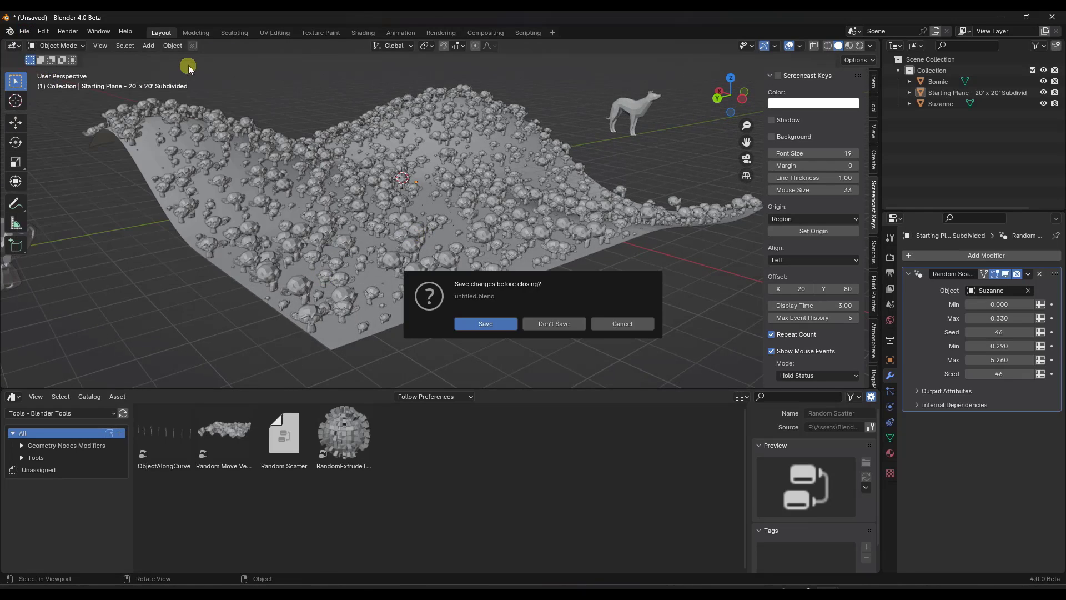
left_click(550, 324)
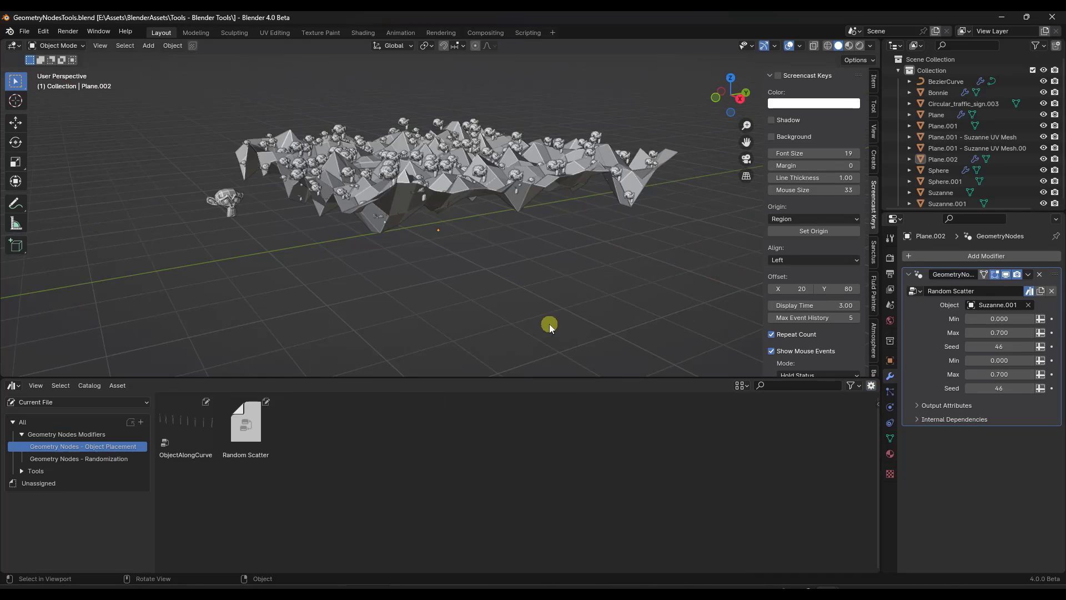
Show the details of the Random Scatter asset and render its preview image from the active scattered plane
middle_click_drag(462, 193, 440, 262)
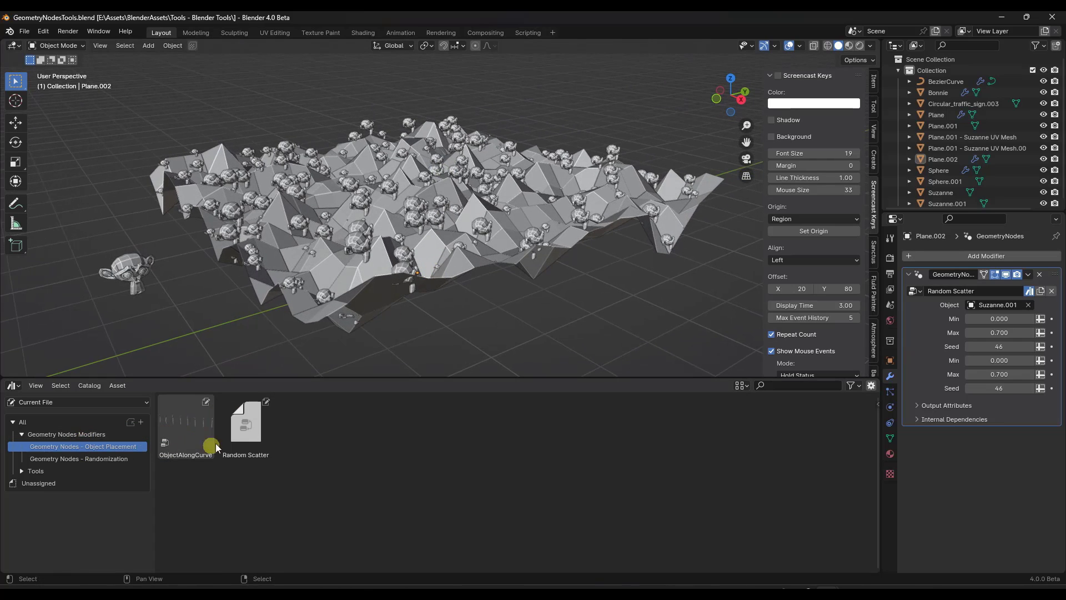
left_click(252, 431)
key("n")
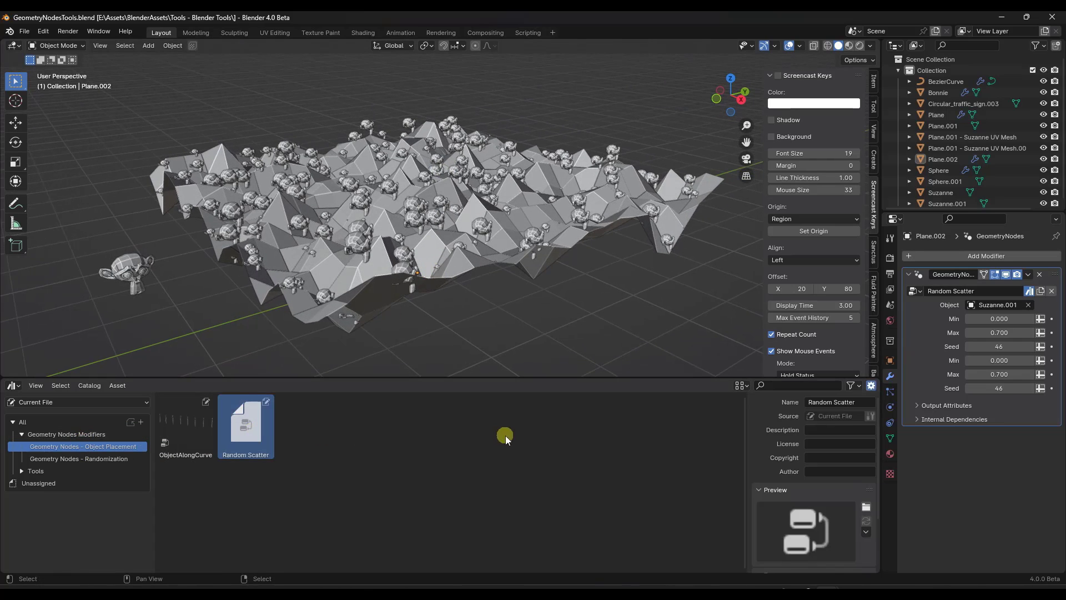
left_click(866, 532)
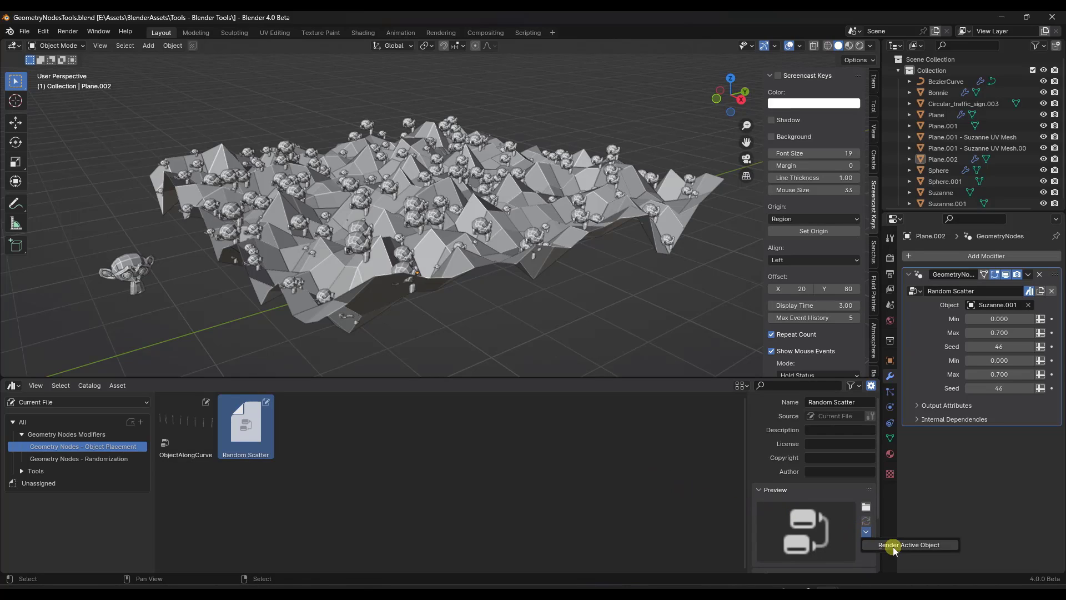
left_click(909, 545)
mouse_move(556, 235)
middle_mouse_down()
mouse_move(560, 250)
mouse_move(552, 239)
mouse_move(561, 236)
middle_mouse_up()
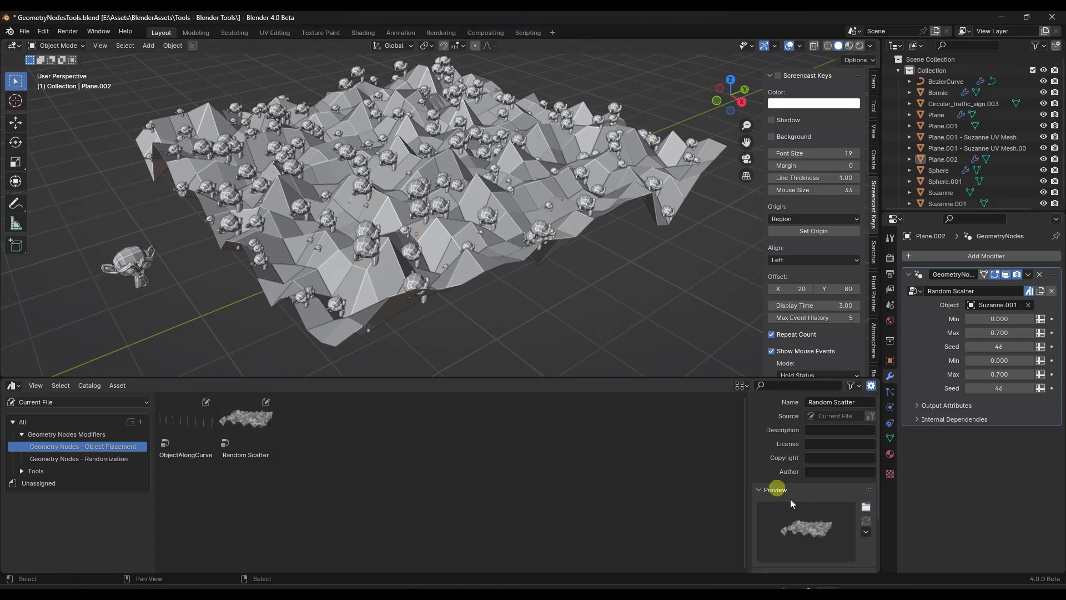
left_click(866, 532)
left_click(878, 542)
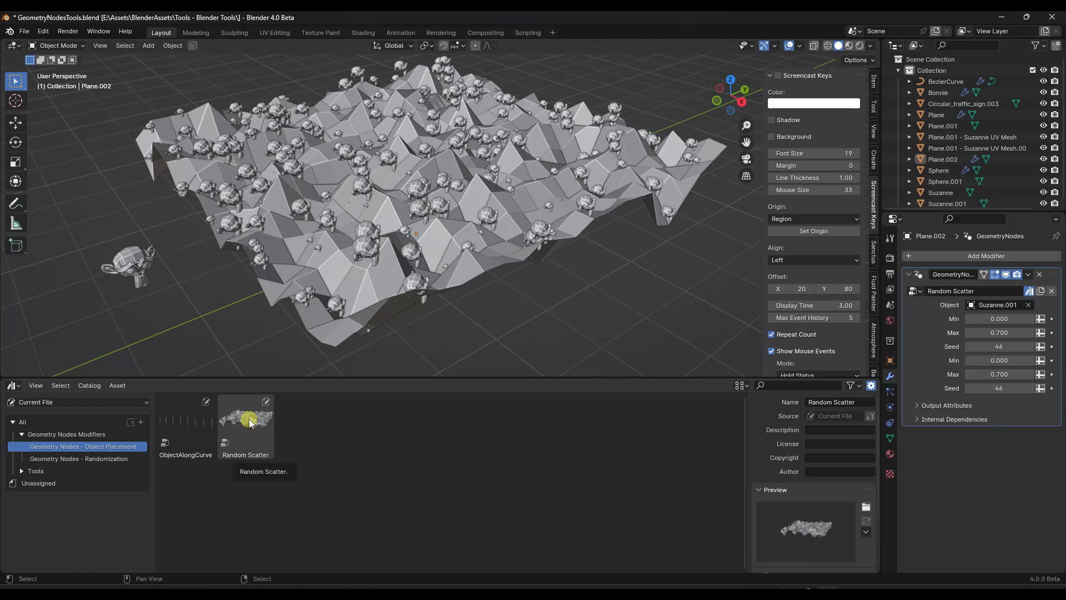
middle_click_drag(412, 162, 409, 201)
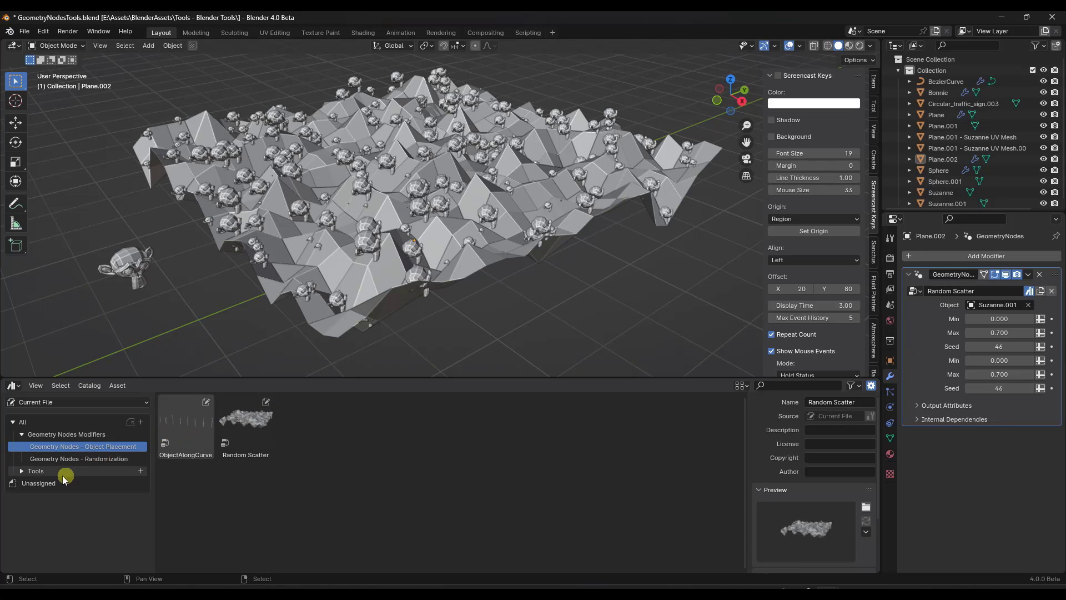
Check the asset previews in the Randomization Tools, Geometry Nodes - Object Placement and Geometry Nodes - Randomization catalogs
left_click(22, 471)
left_click(49, 483)
left_click(253, 425)
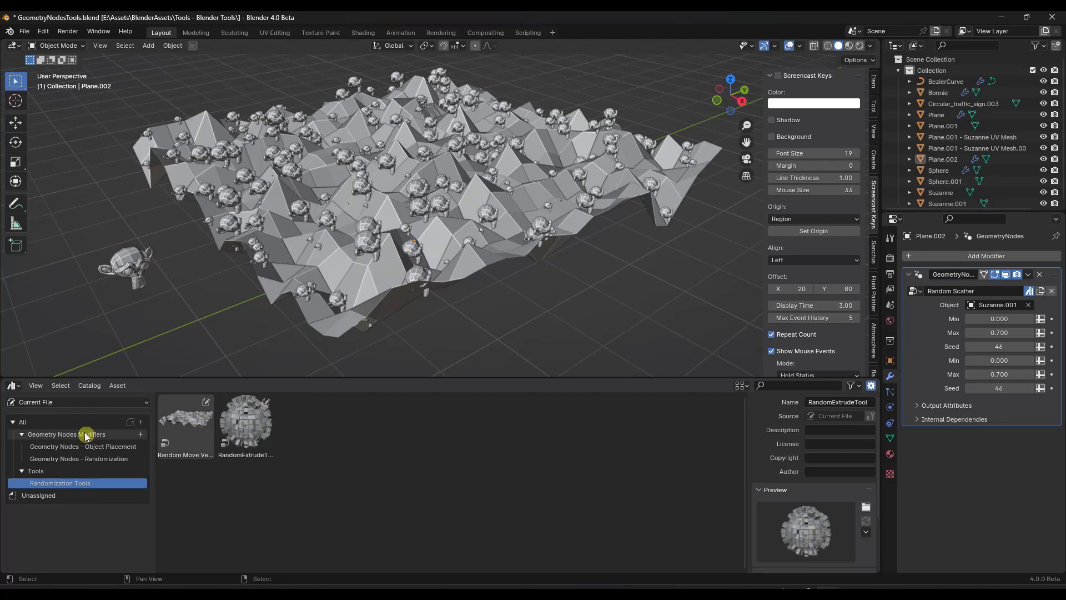
left_click(72, 446)
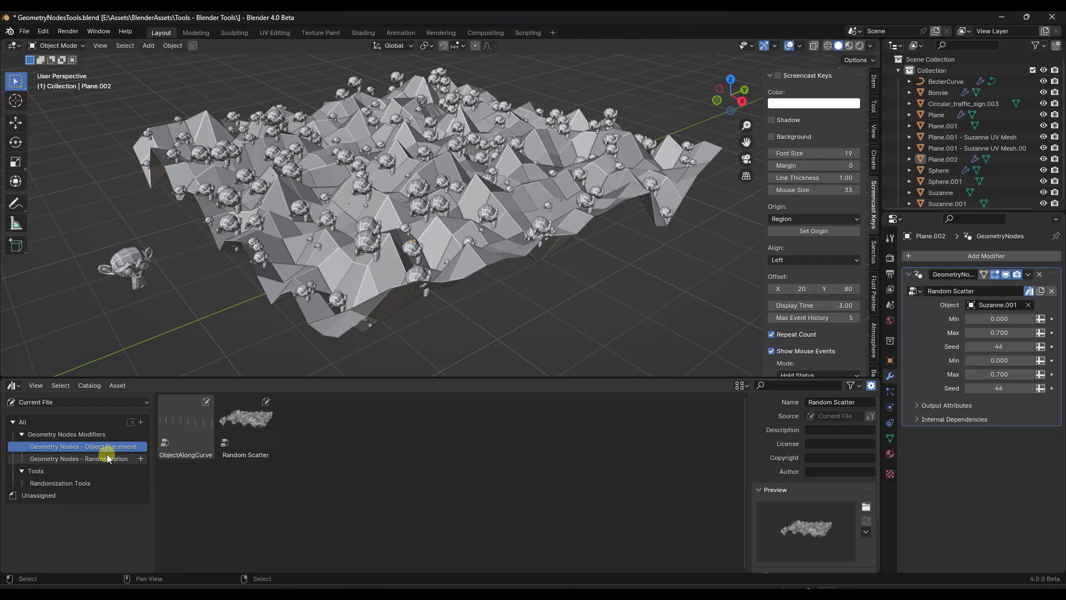
left_click(108, 457)
left_click(66, 445)
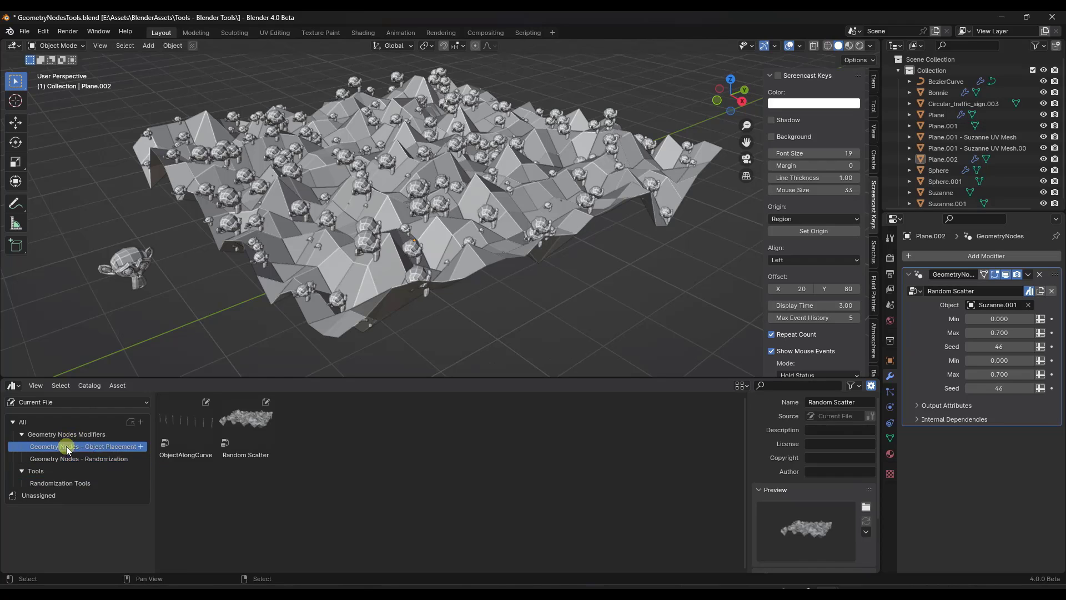
left_click(252, 429)
Save GeometryNodesTools.blend with the new Random Scatter preview
left_click(24, 31)
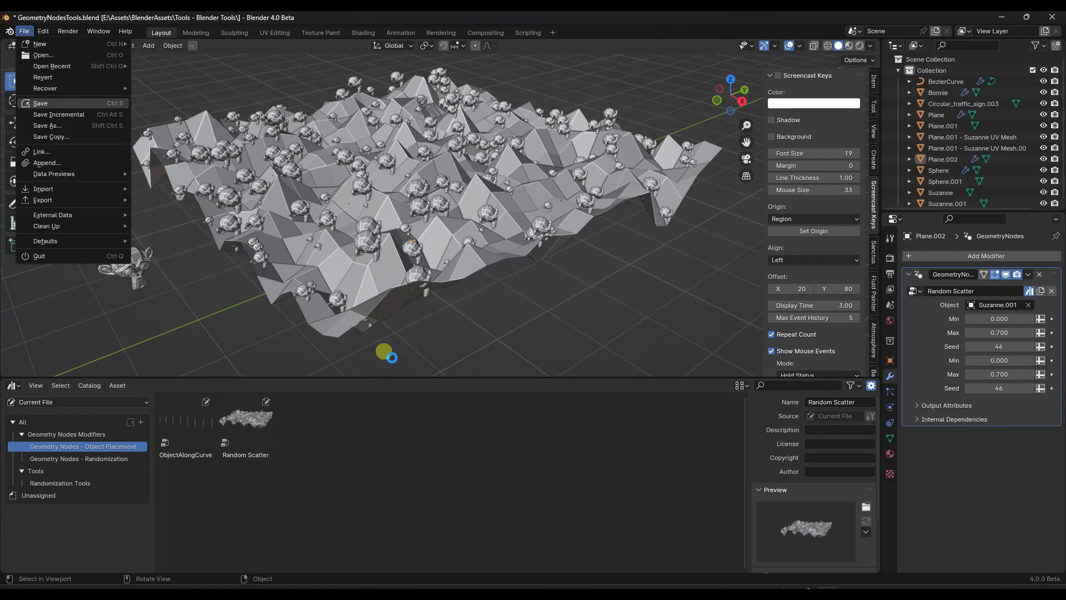